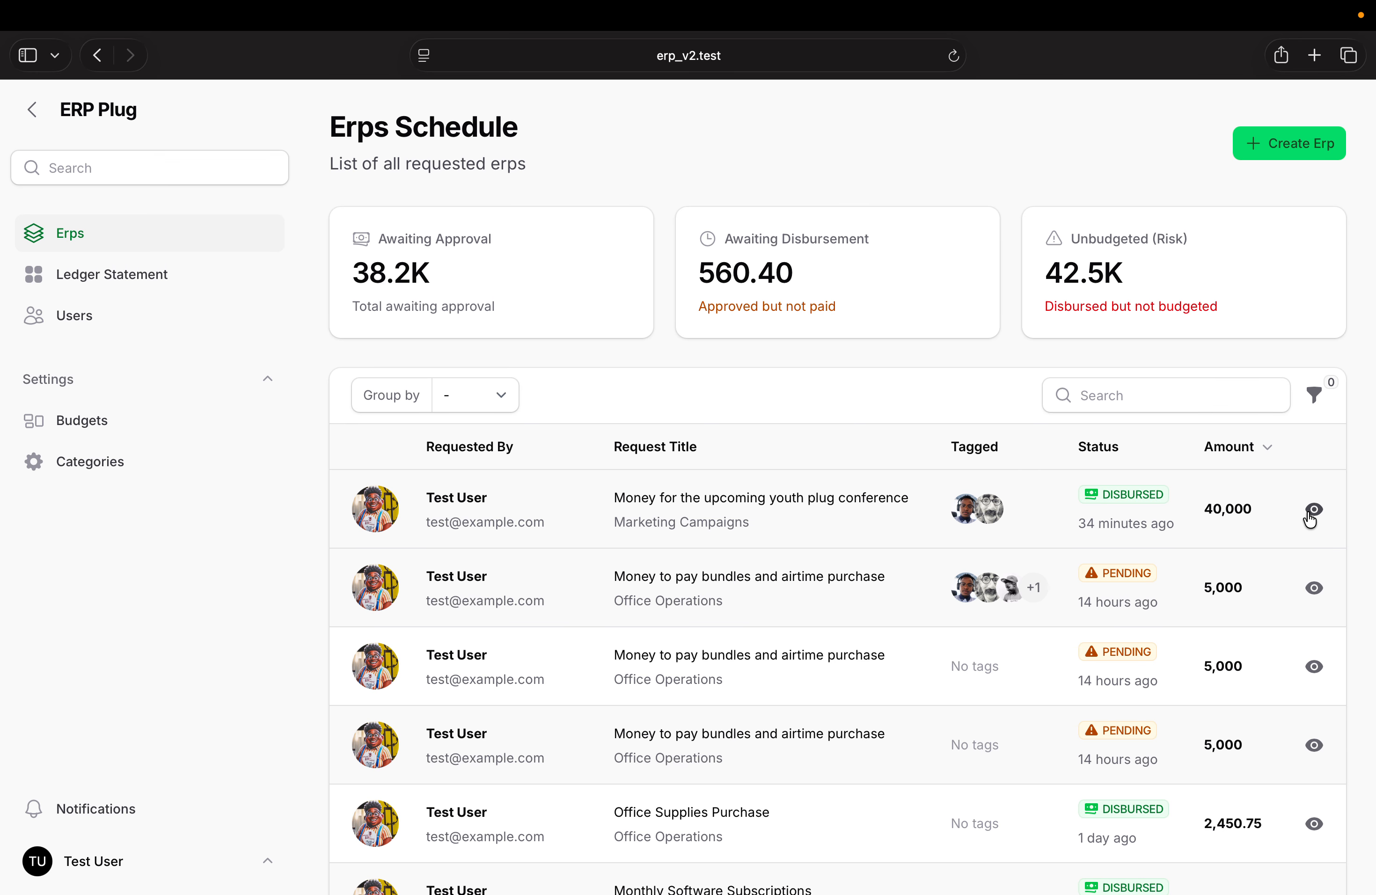
Open the disbursed request "Money for the upcoming youth plug conference" and go through its details to the budgeting items
left_click(872, 525)
scroll(872, 517, "down", 3)
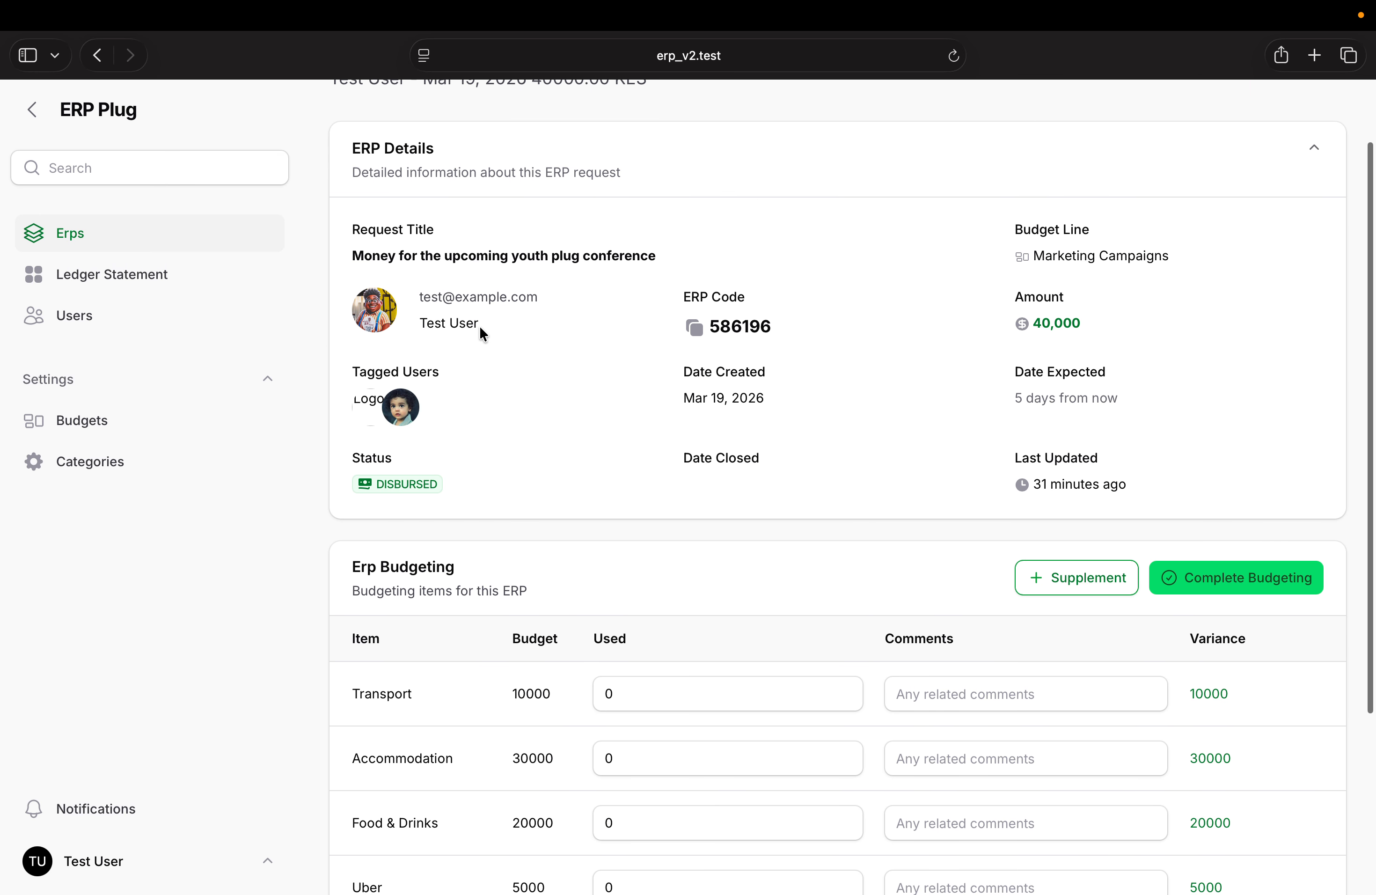
left_click_drag(482, 334, 421, 329)
scroll(831, 538, "down", 1)
scroll(829, 538, "down", 8)
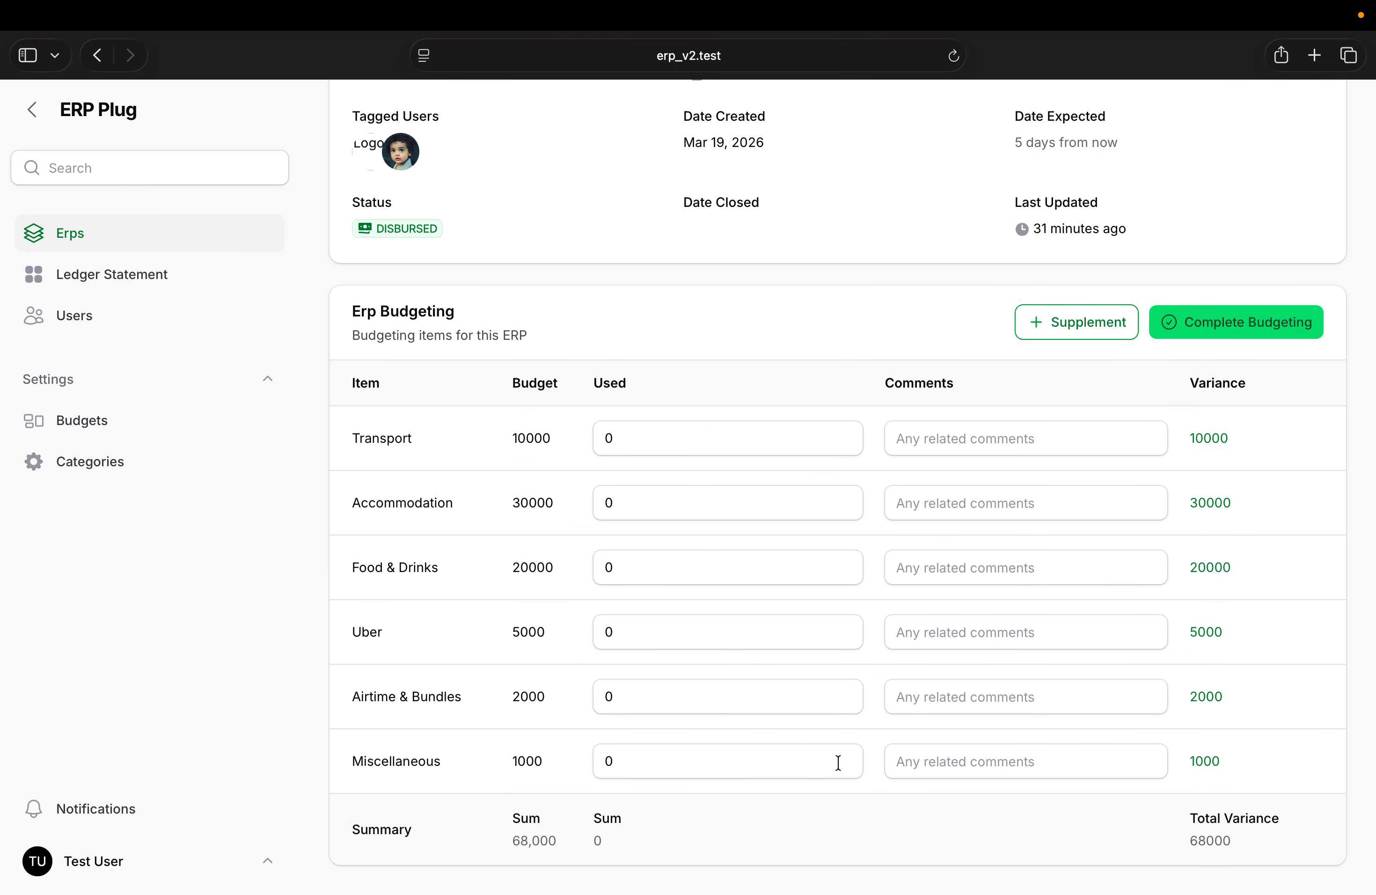
scroll(783, 575, "down", 1)
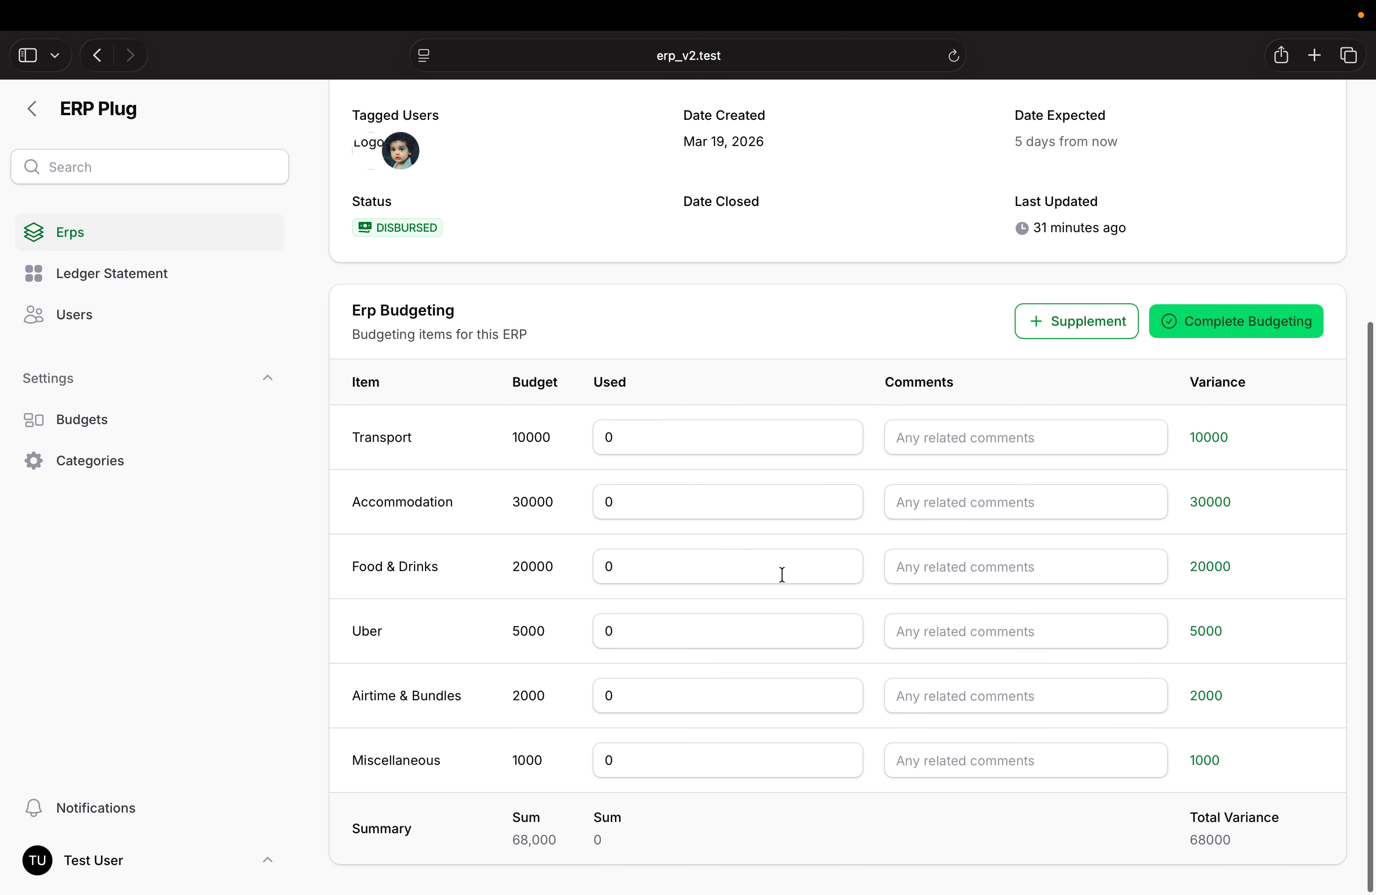
Set the used amounts to 10000 for Transport and 30000 for Accommodation in the ERP budgeting table
left_click(642, 433)
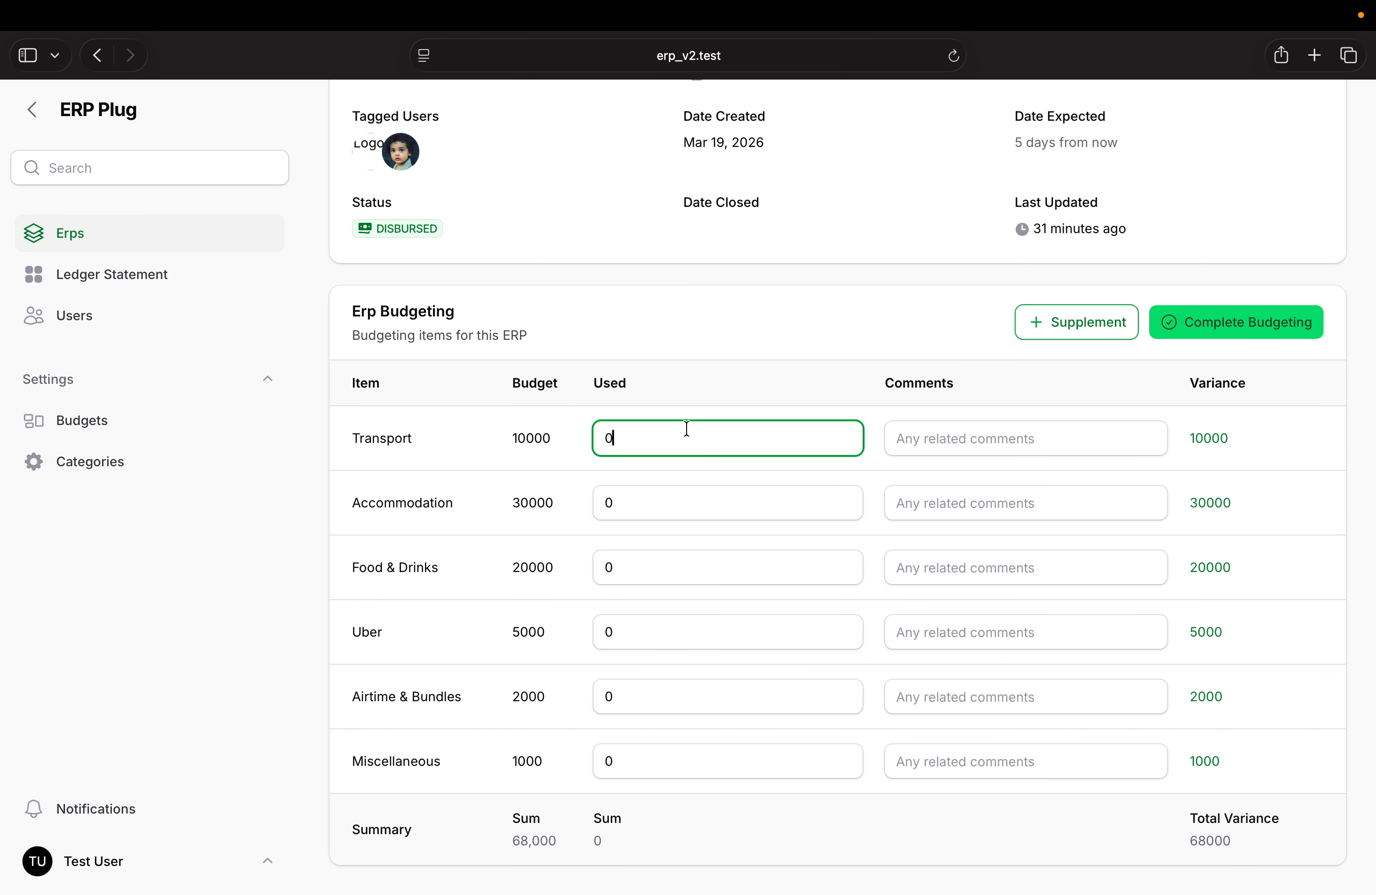
type("10000")
left_click(638, 501)
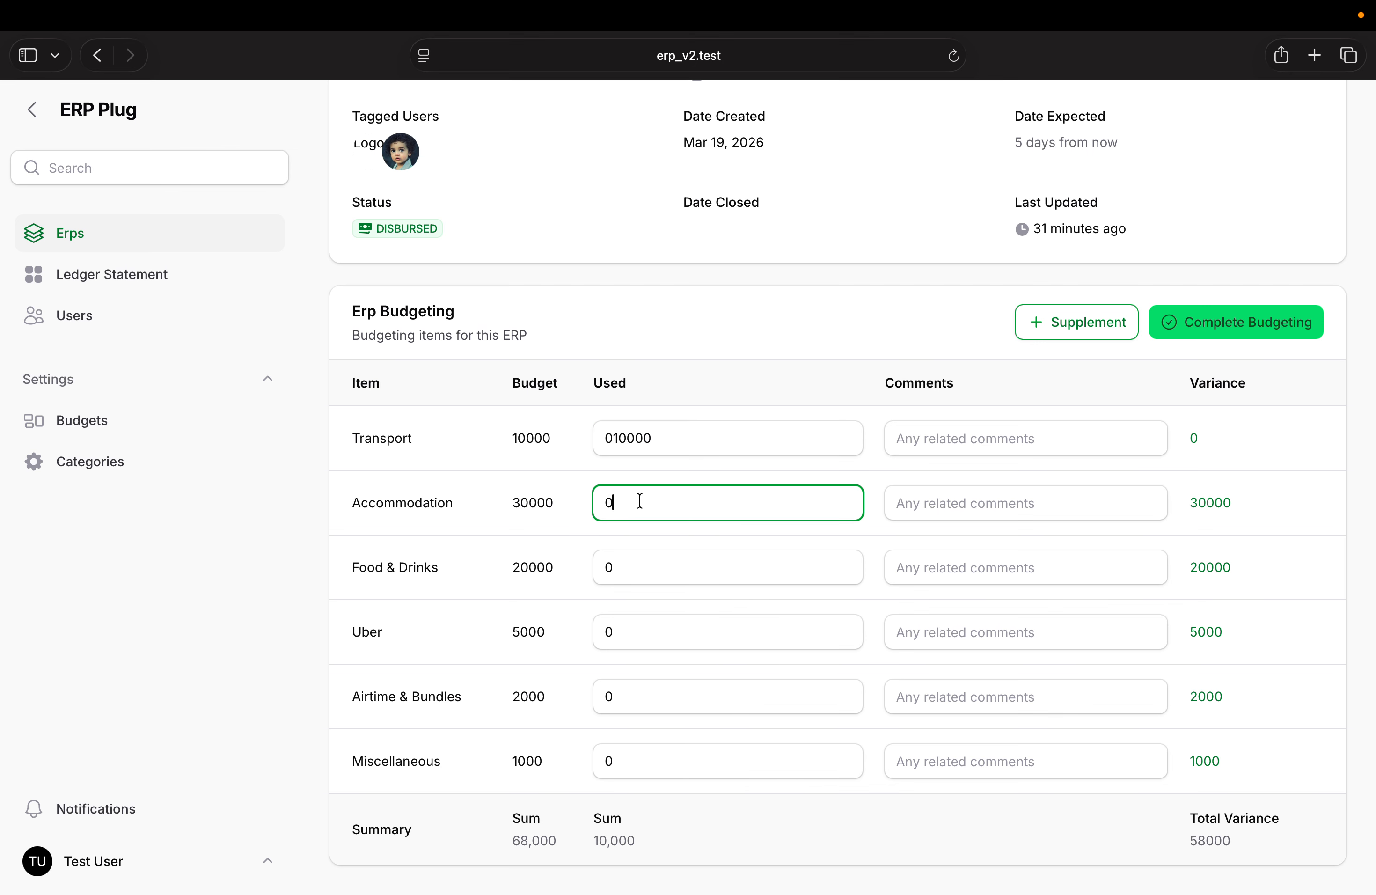
left_click(607, 438)
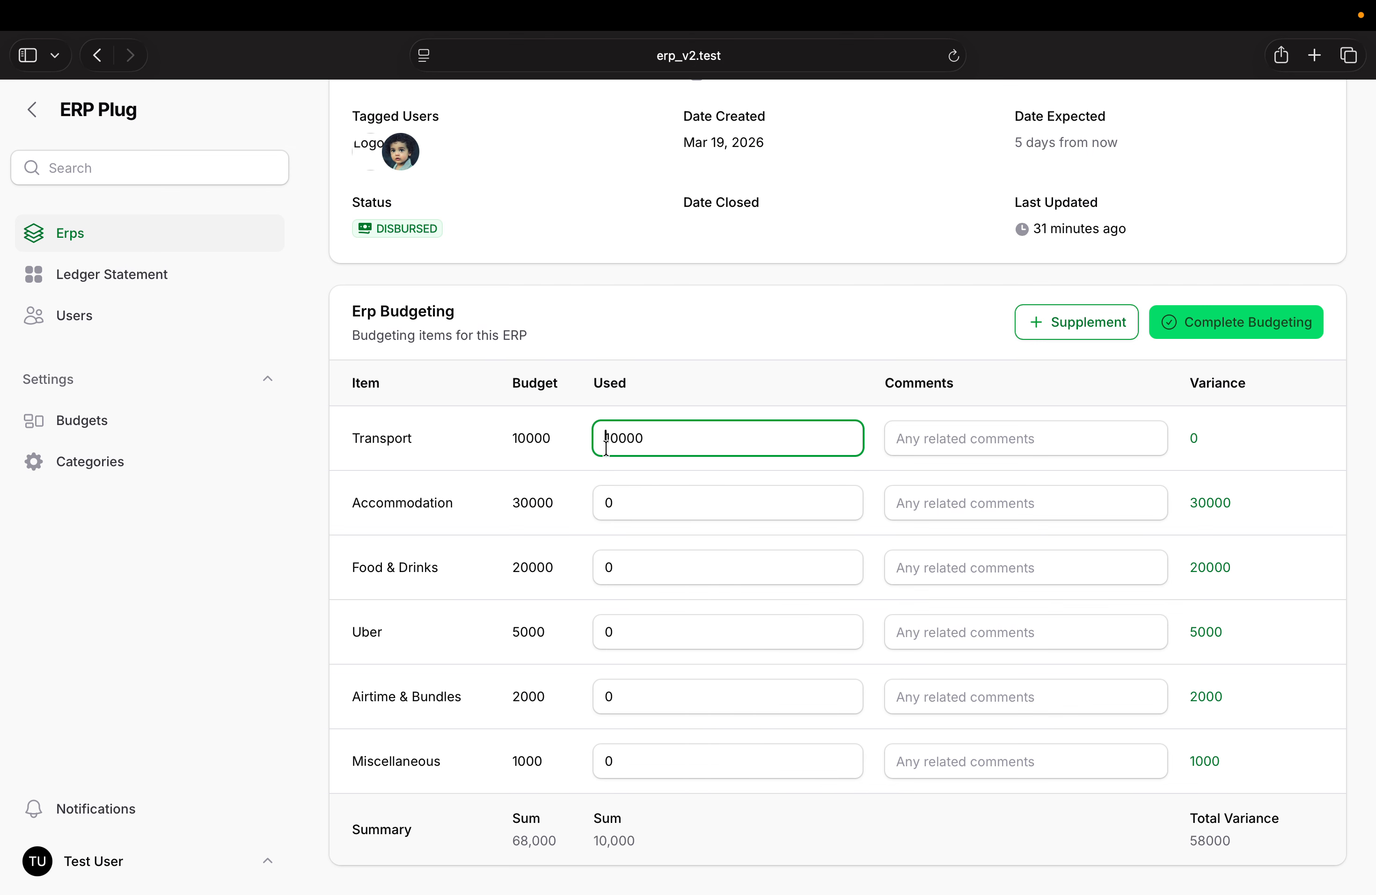
left_click(692, 506)
key("BackSpace")
type("30000")
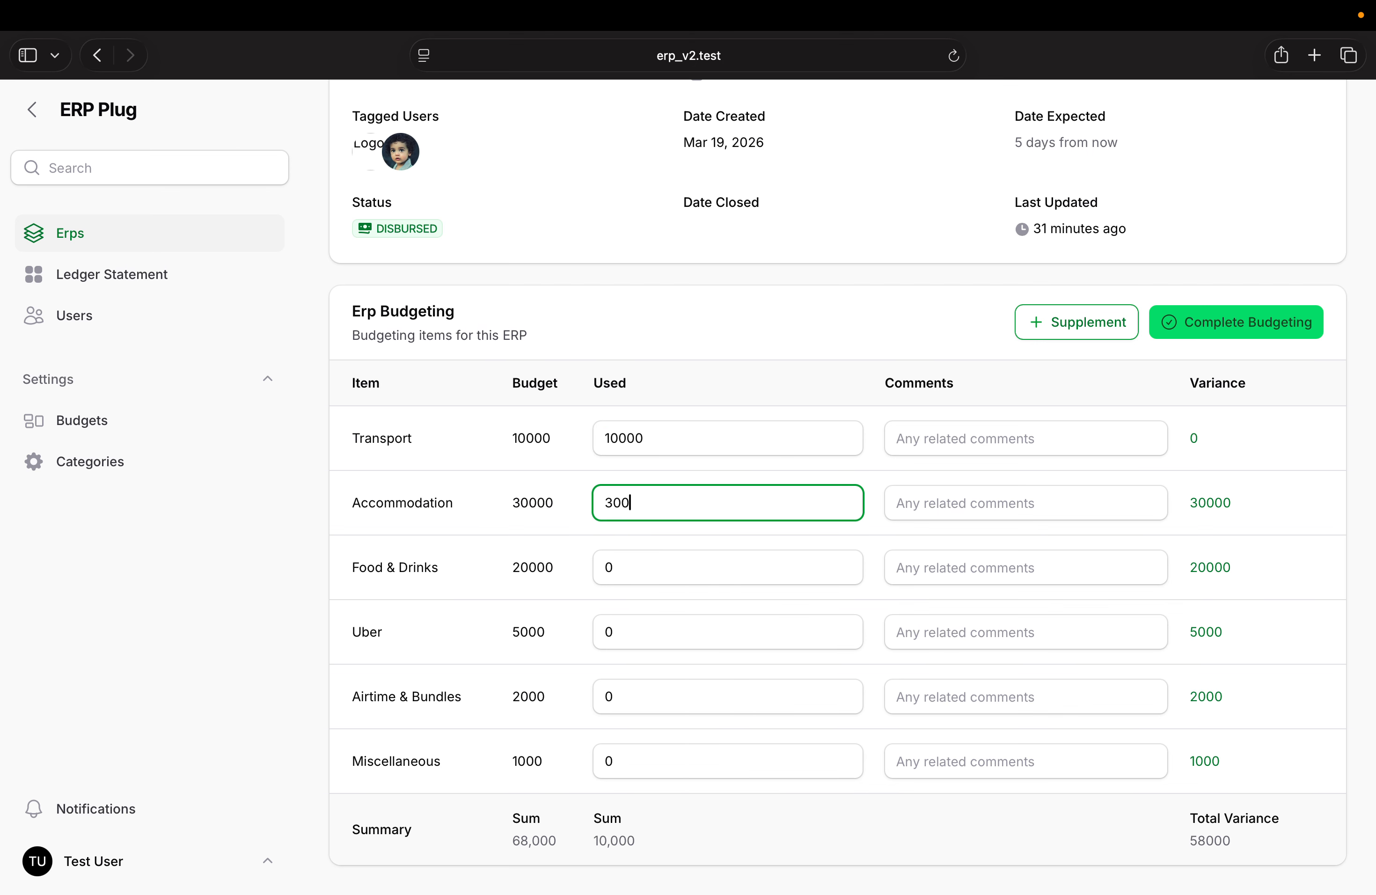
Set the used amount for Food & Drinks to 25000 and check the item's variance
left_click(647, 568)
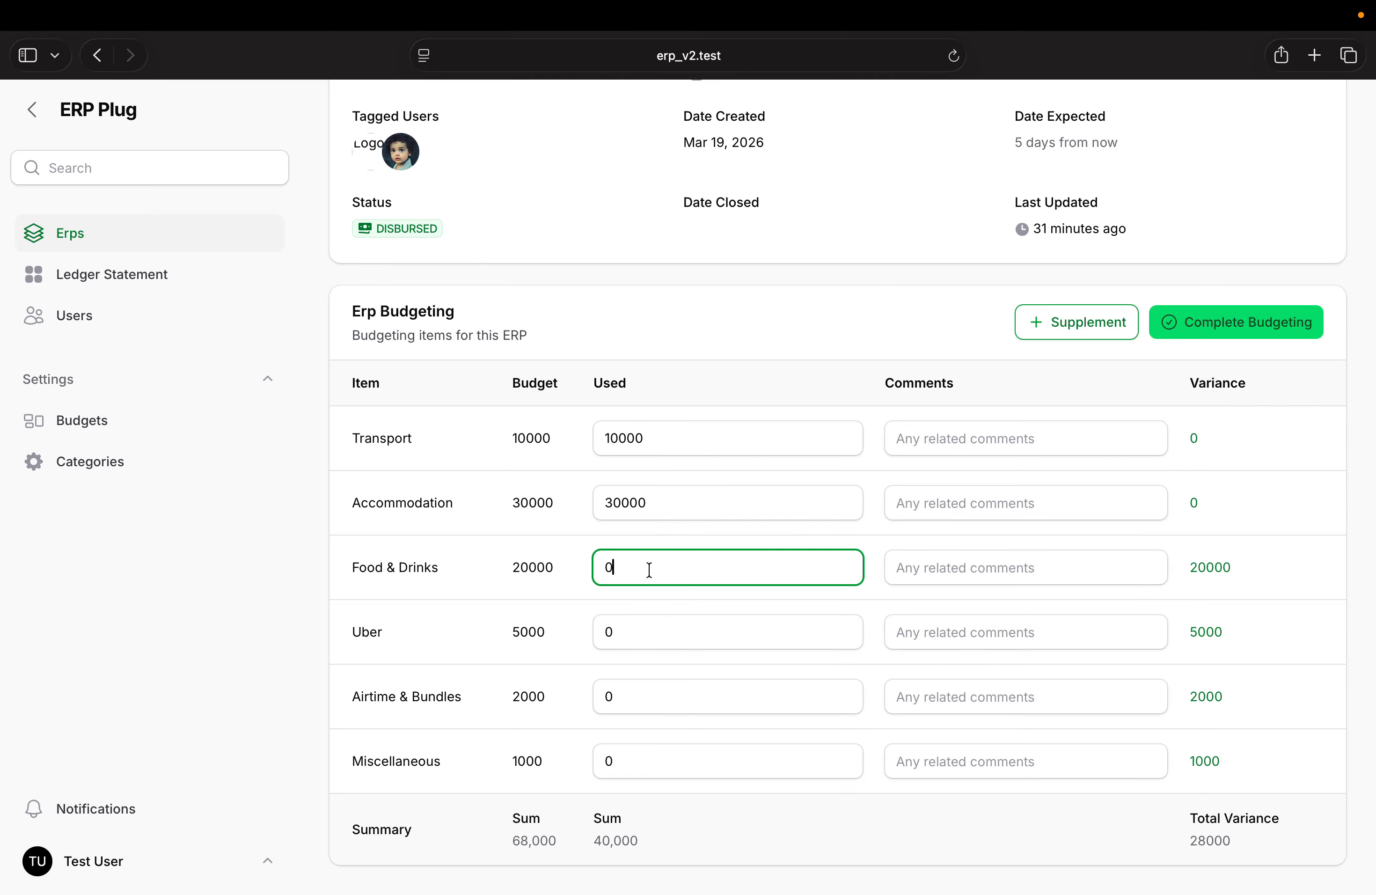
key("BackSpace")
type("25000")
left_click(648, 633)
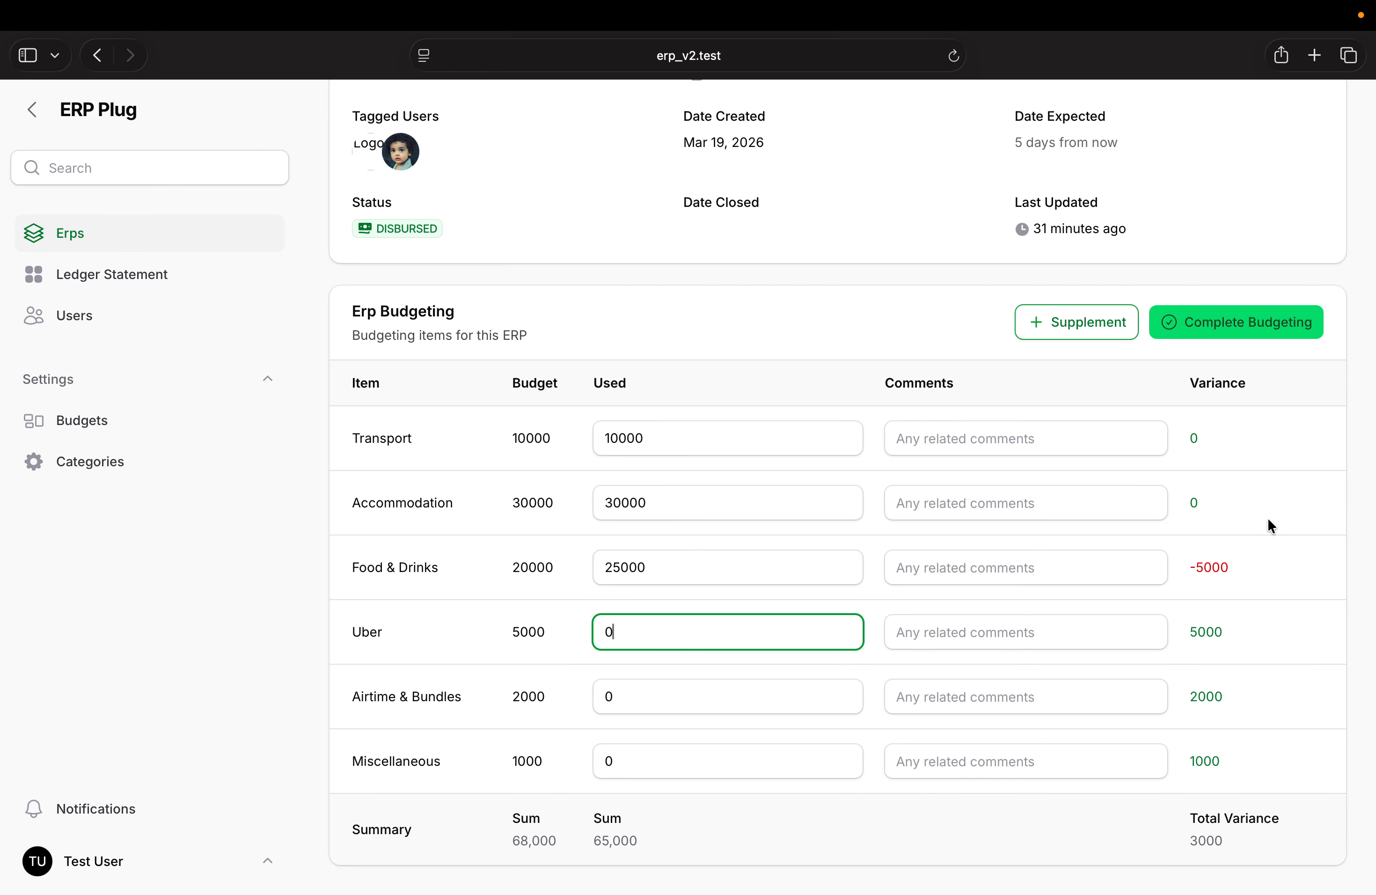
left_click_drag(1196, 573, 1257, 582)
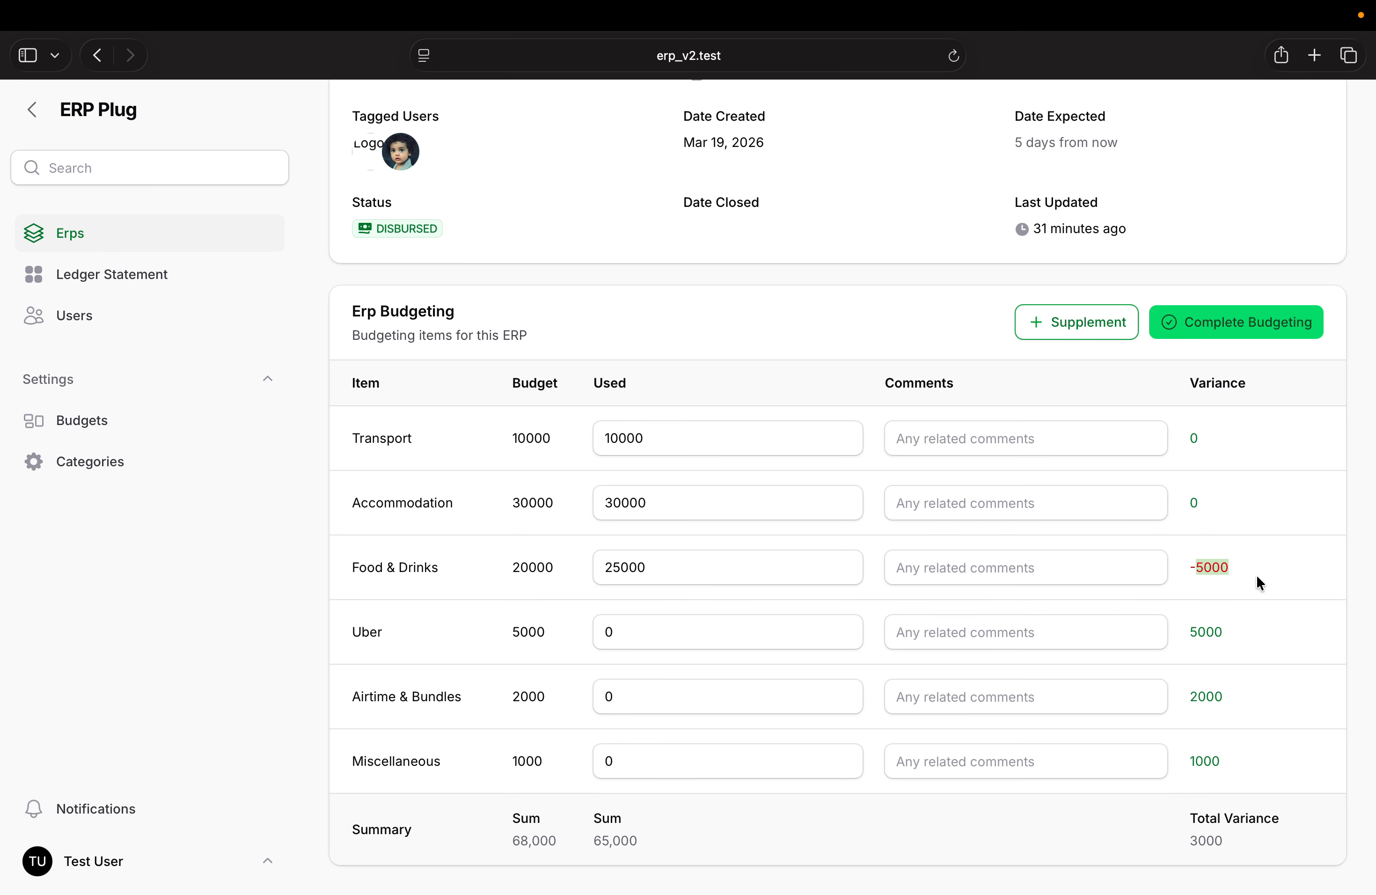
scroll(1257, 574, "down", 1)
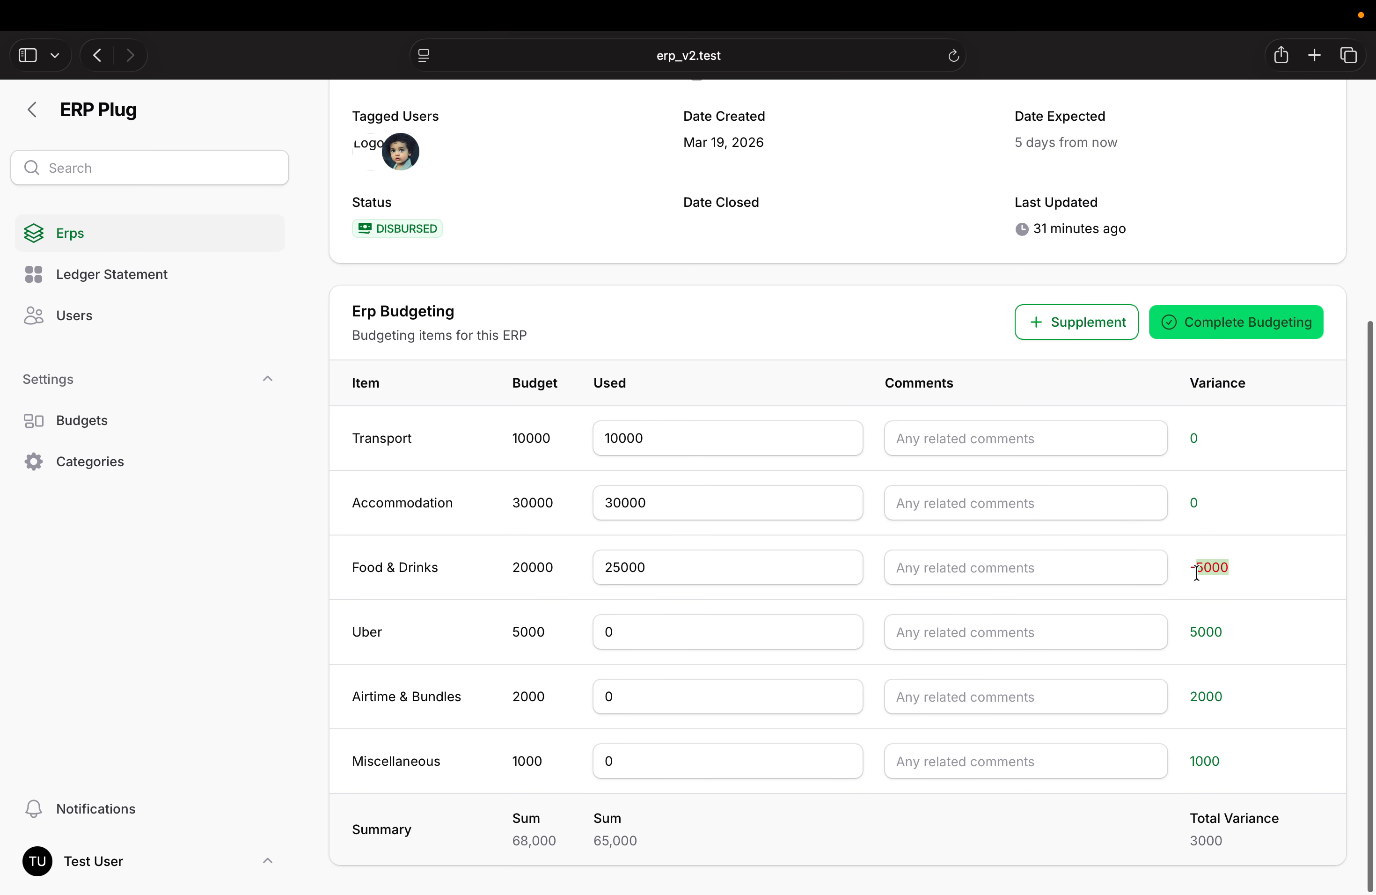
Set the used amounts to 500 for Uber and 2000 for Airtime & Bundles
left_click(664, 627)
key("BackSpace")
type("5000")
key("BackSpace")
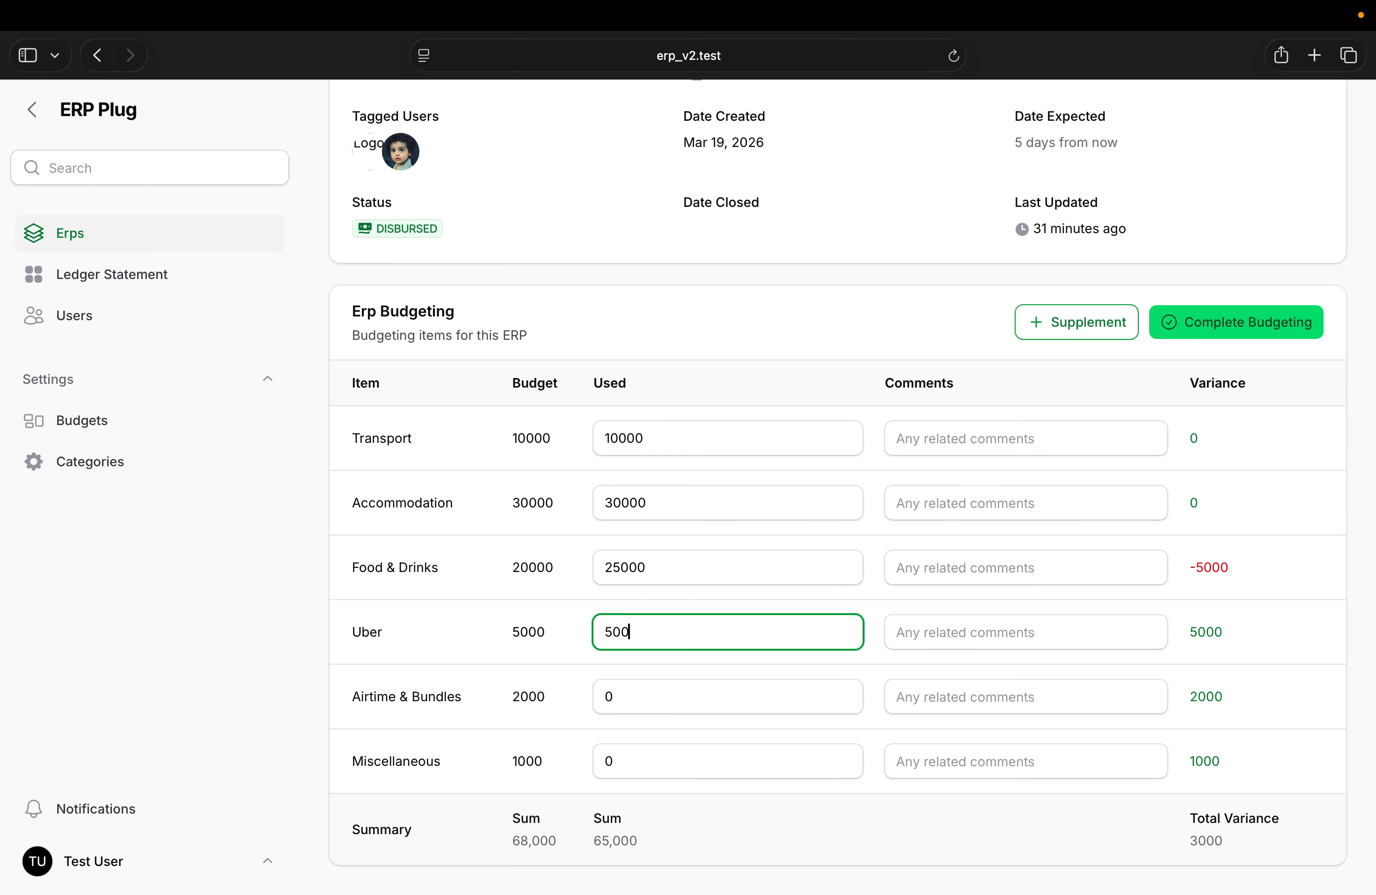
left_click(631, 698)
key("BackSpace")
type("2000")
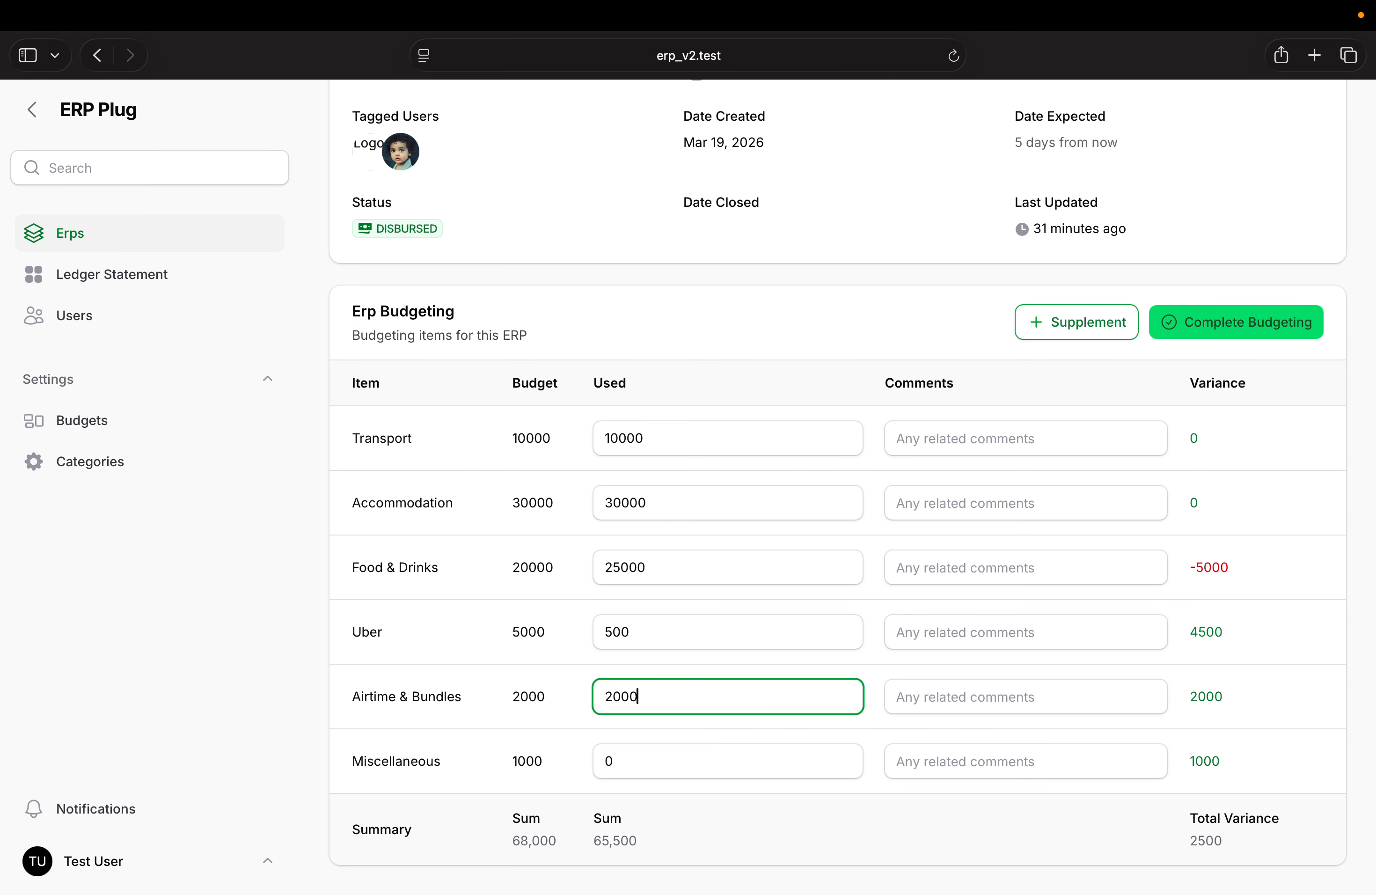
Set the used amount for Miscellaneous to 2000 and check the total variance in the summary row
left_click(625, 763)
key("BackSpace")
type("2000")
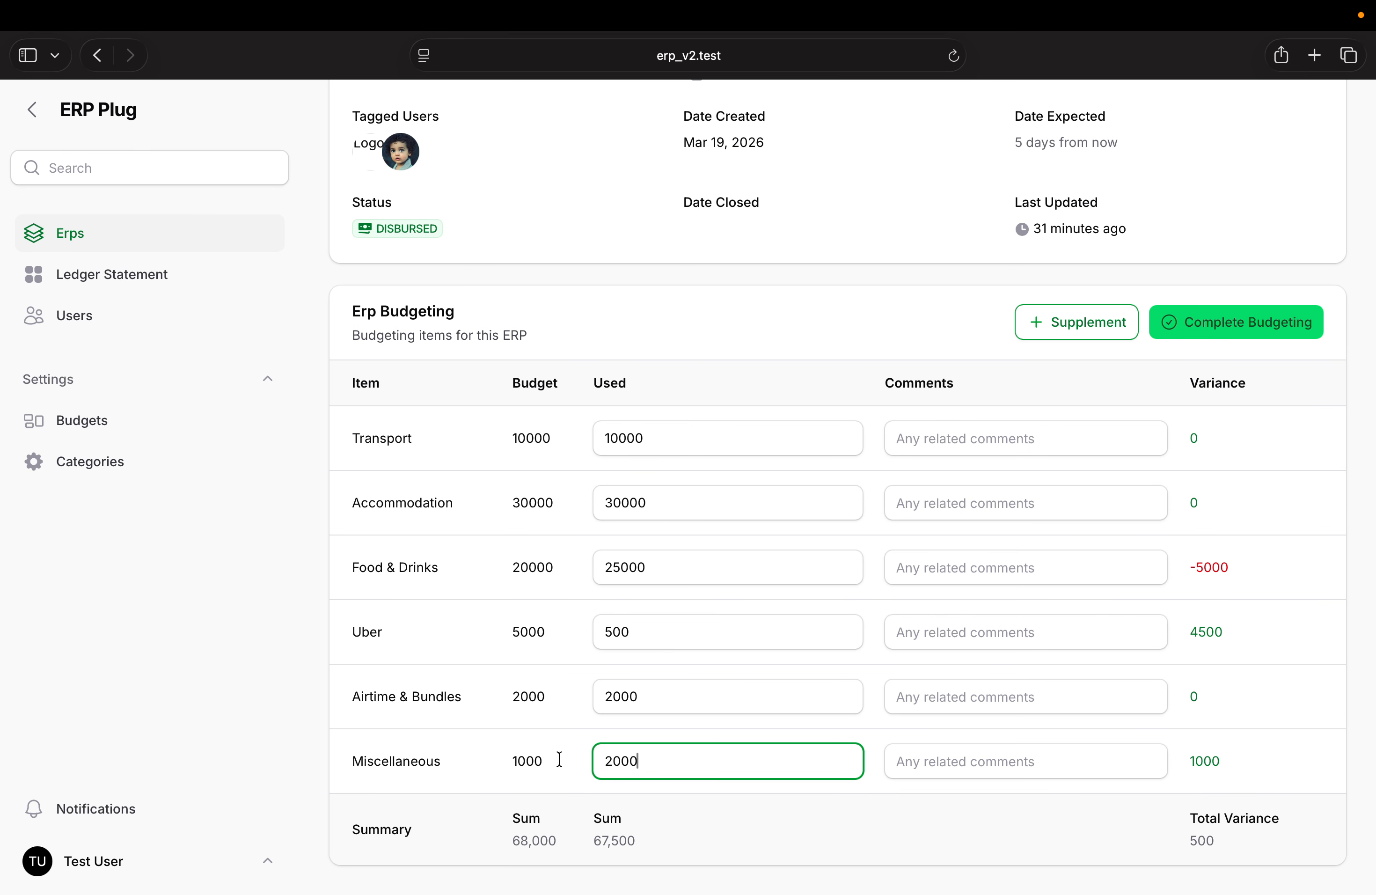
left_click(761, 817)
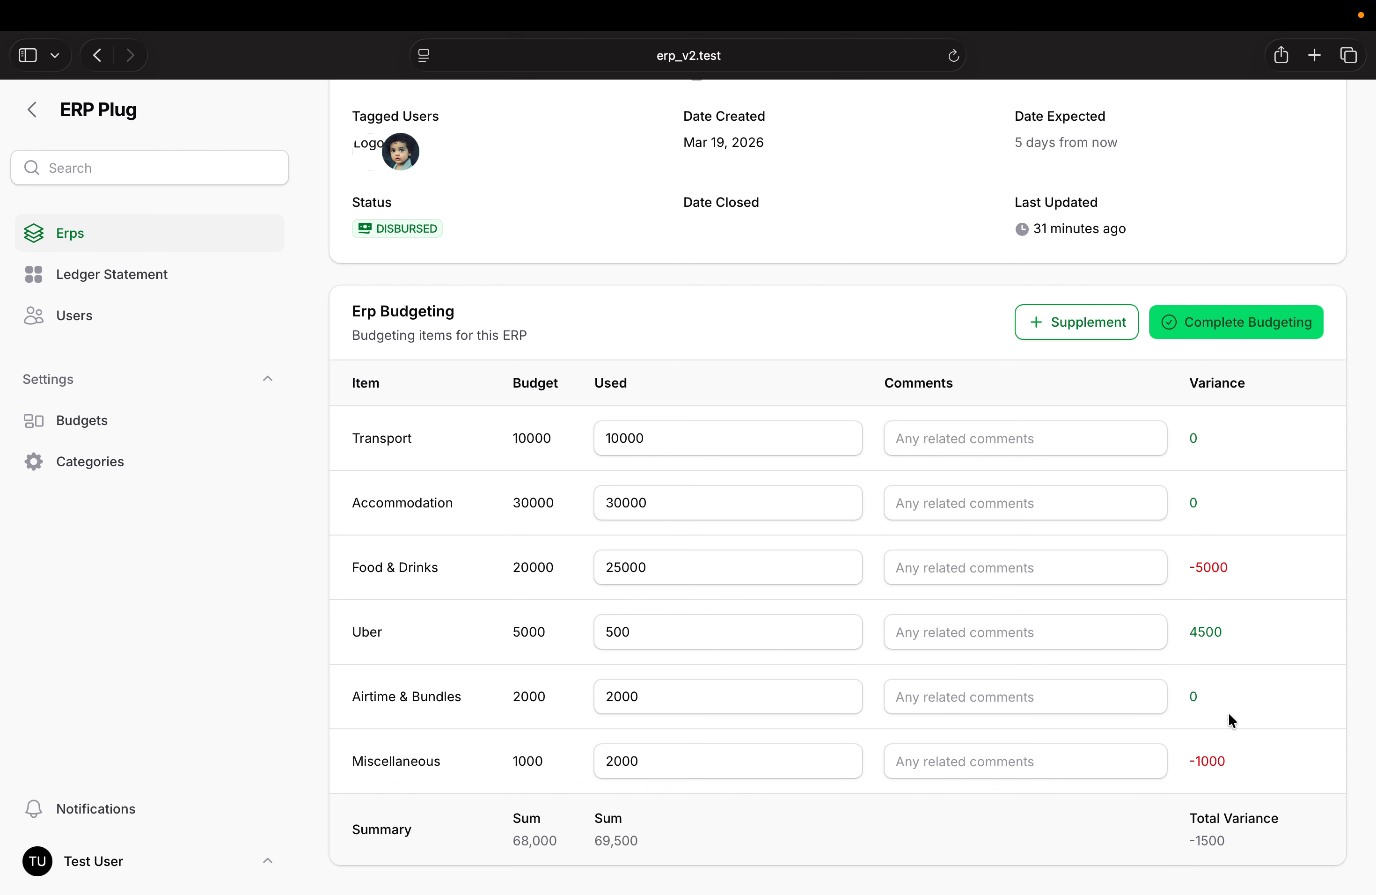
scroll(1231, 719, "up", 1)
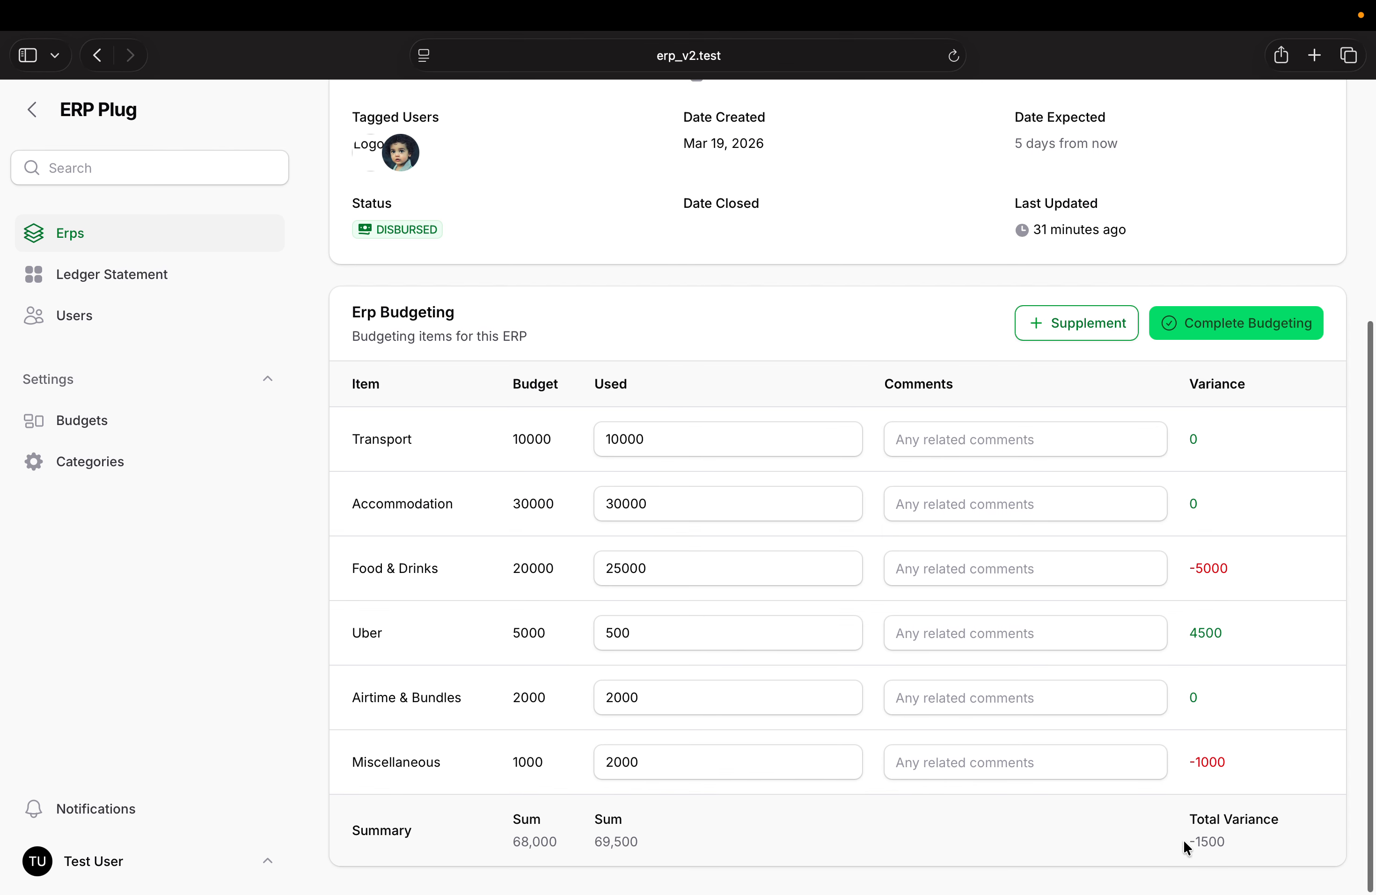
left_click_drag(1188, 841, 1226, 842)
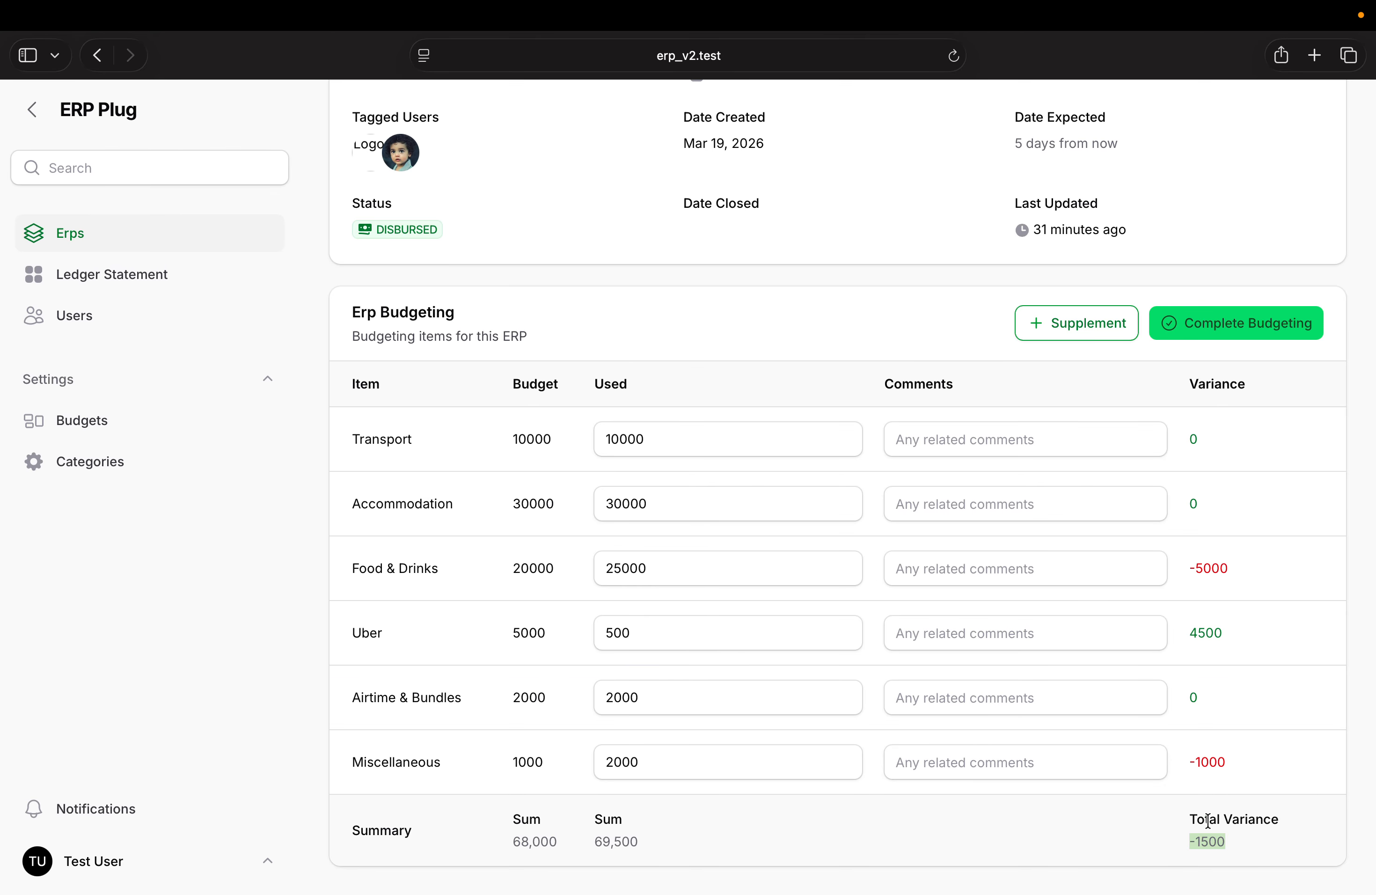
left_click(1165, 841)
Change the used amount for Miscellaneous to 500
double_click(676, 756)
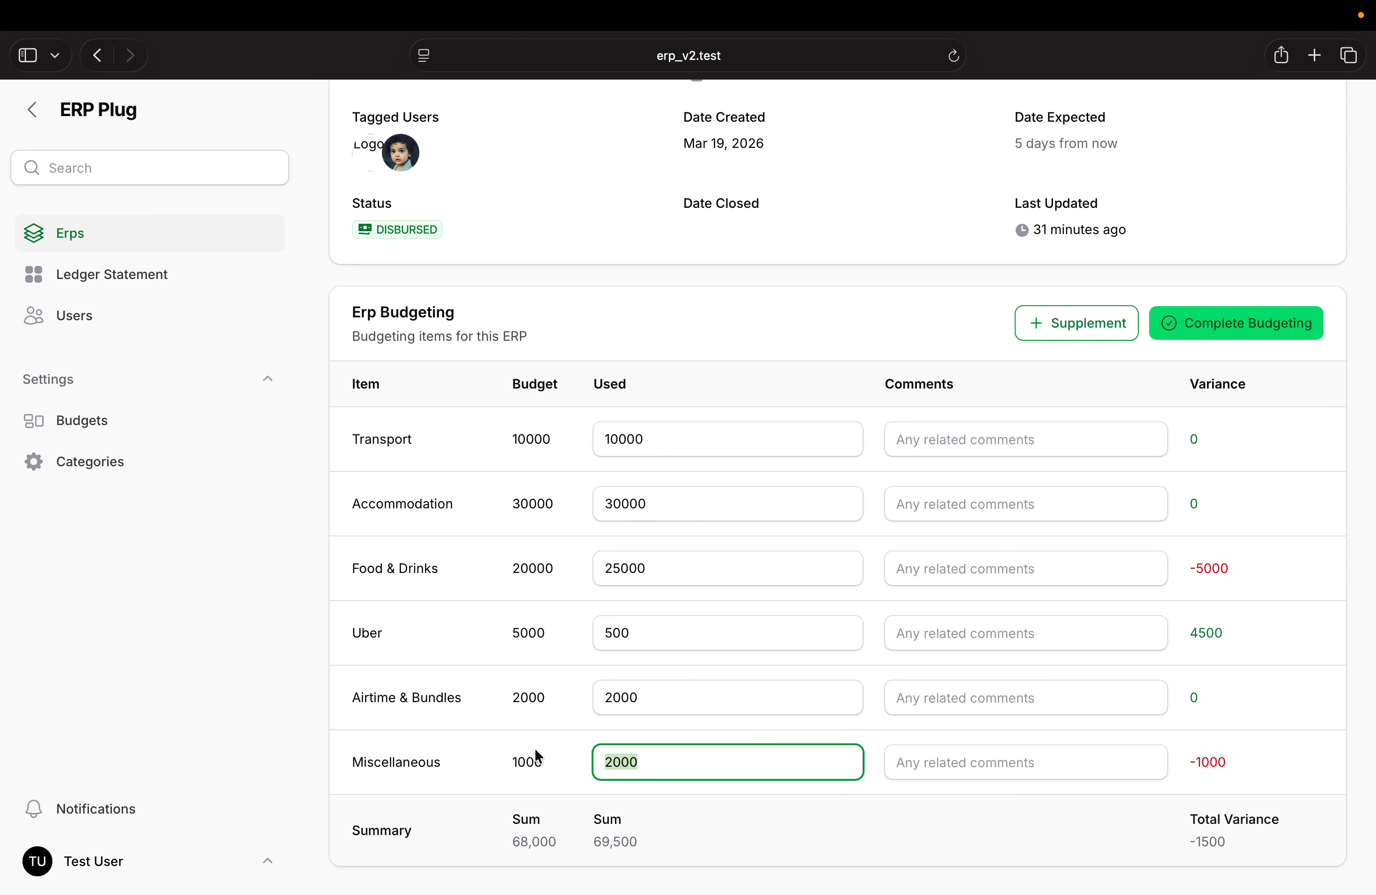
type("500")
left_click(703, 830)
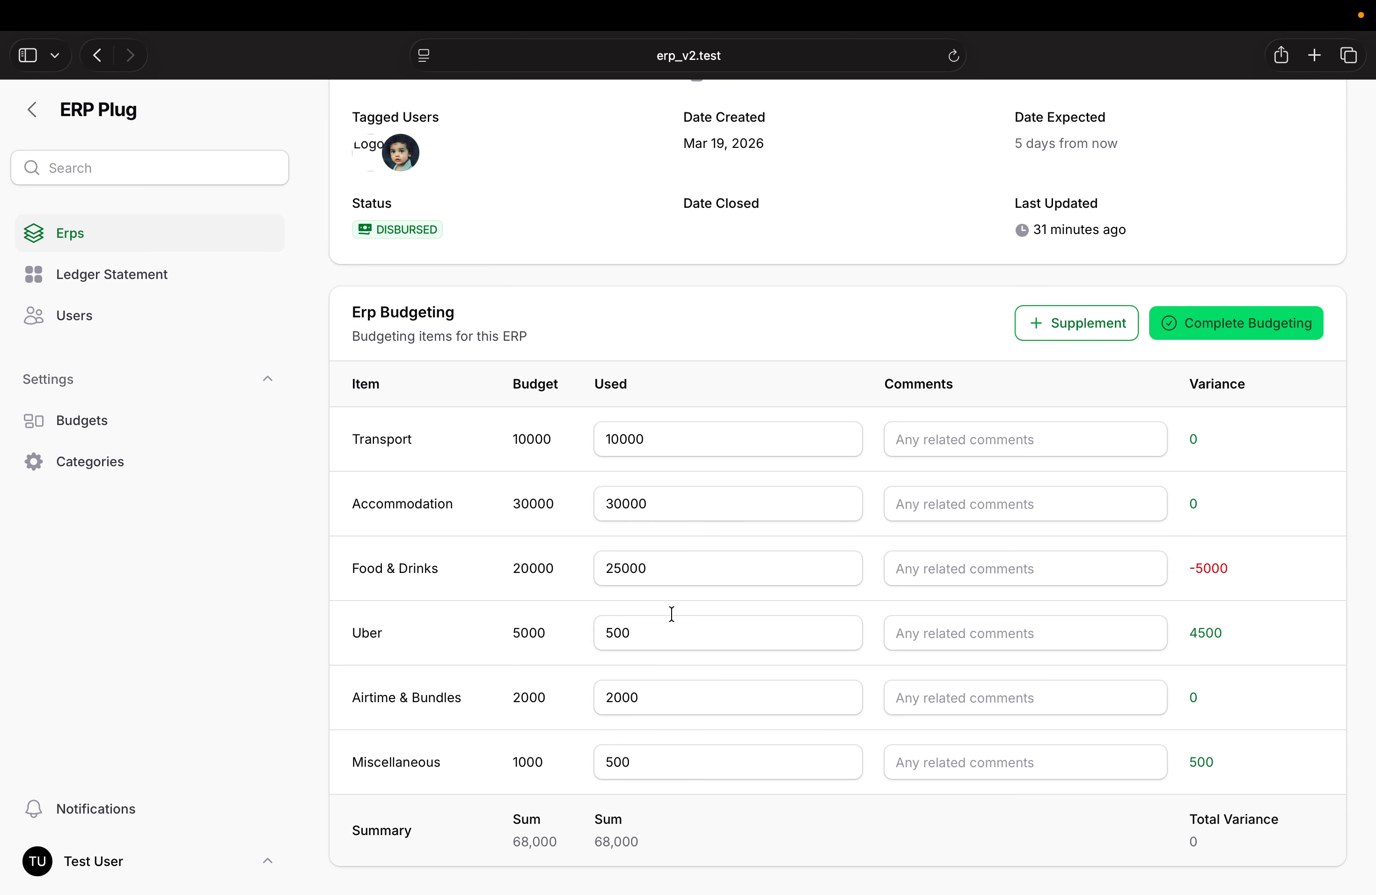
Change the used amount for Accommodation to 20000 and check the resulting total variance
left_click(628, 568)
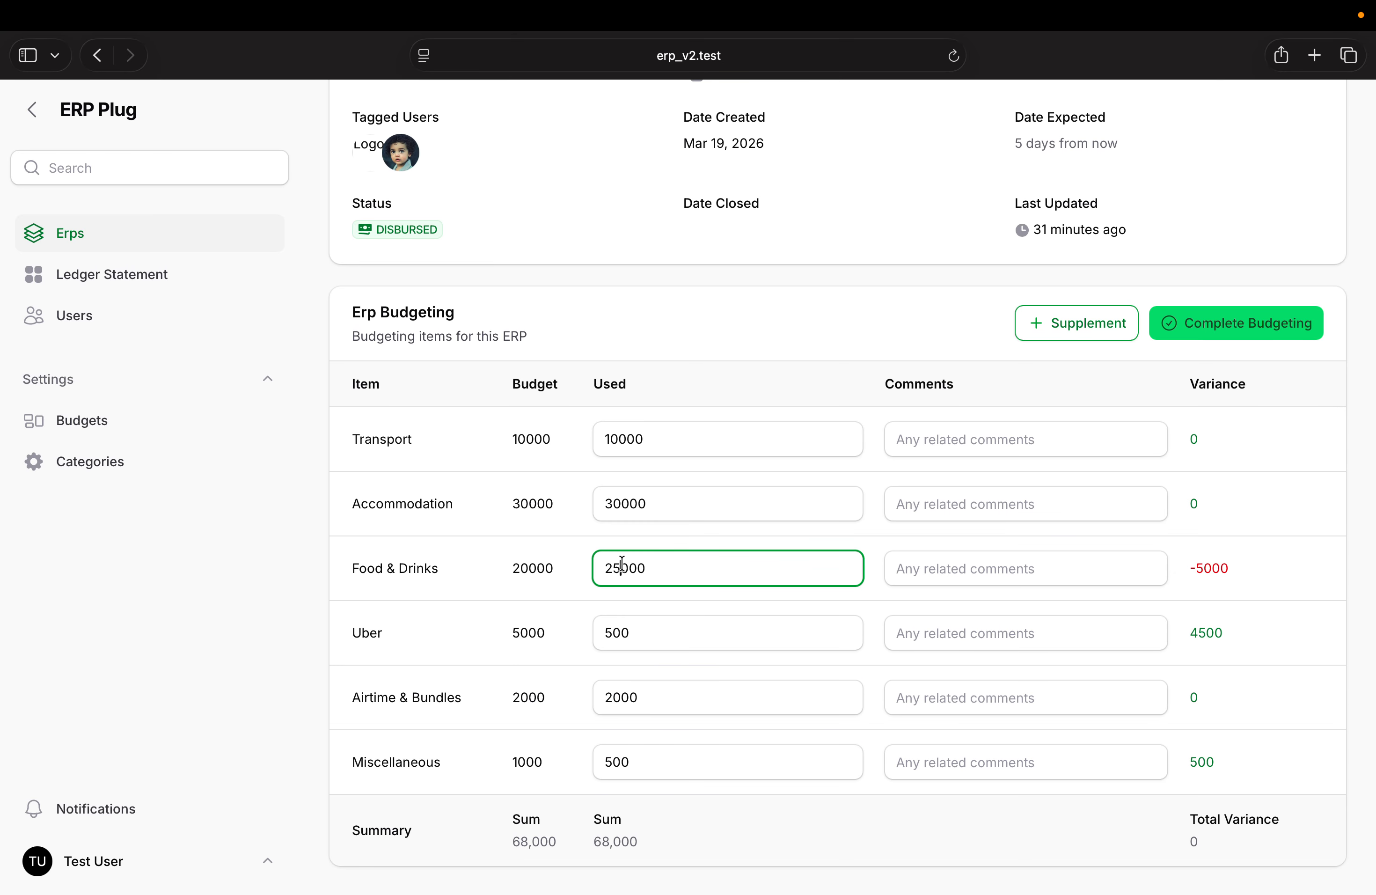
left_click(606, 498)
key("Delete")
type("2")
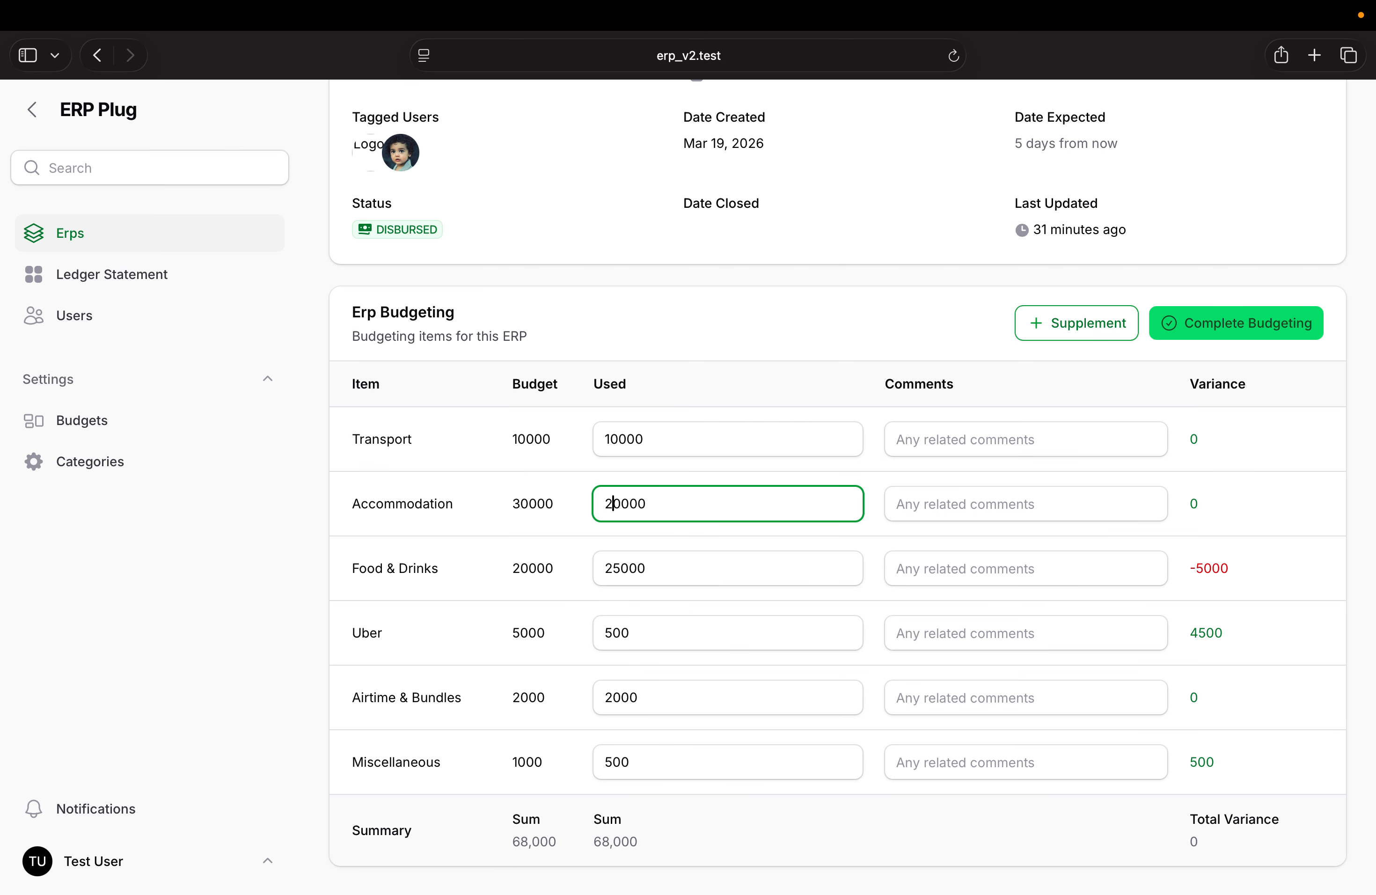
left_click(1288, 491)
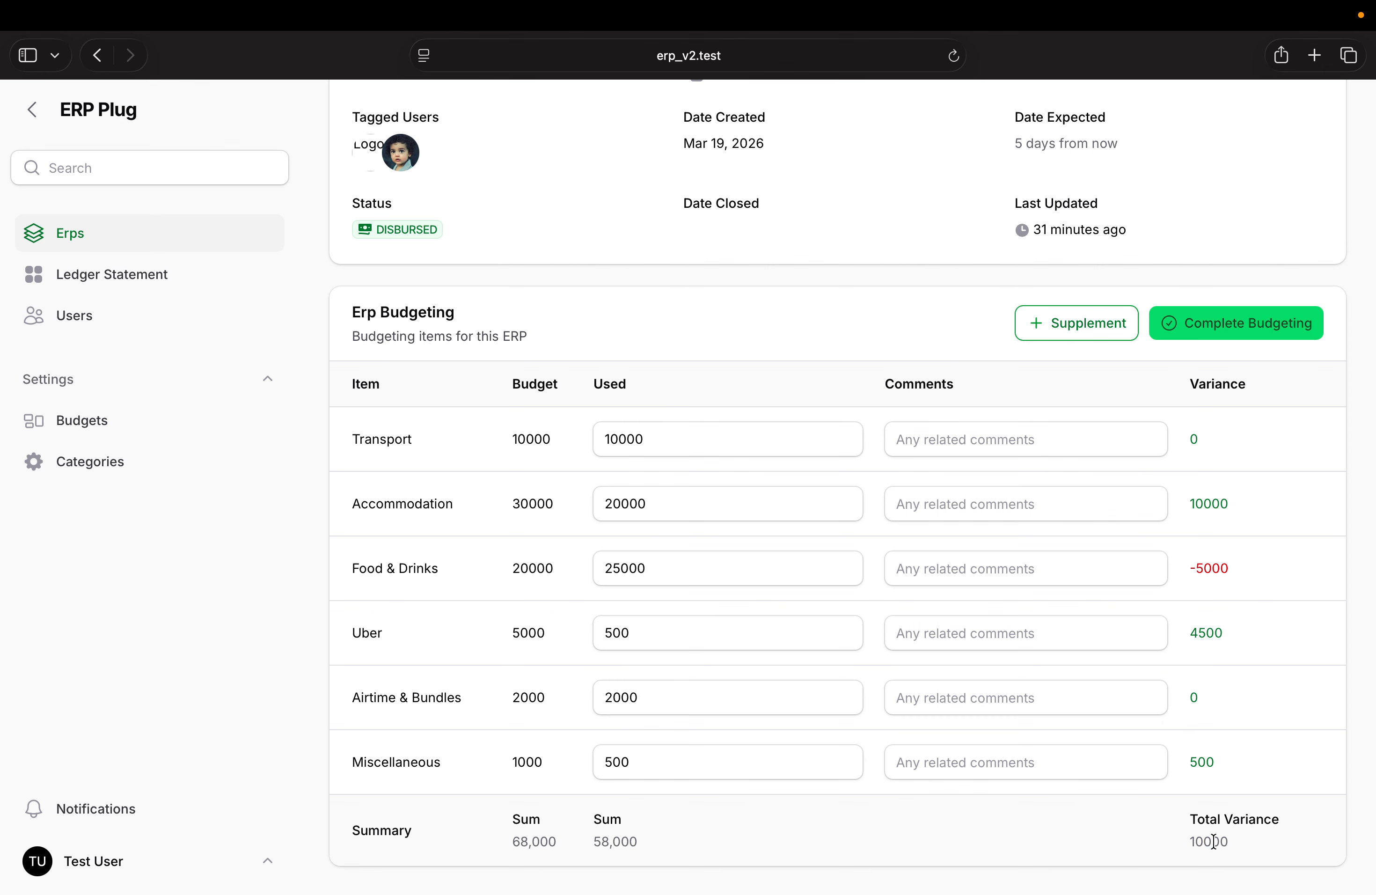
scroll(1214, 842, "down", 1)
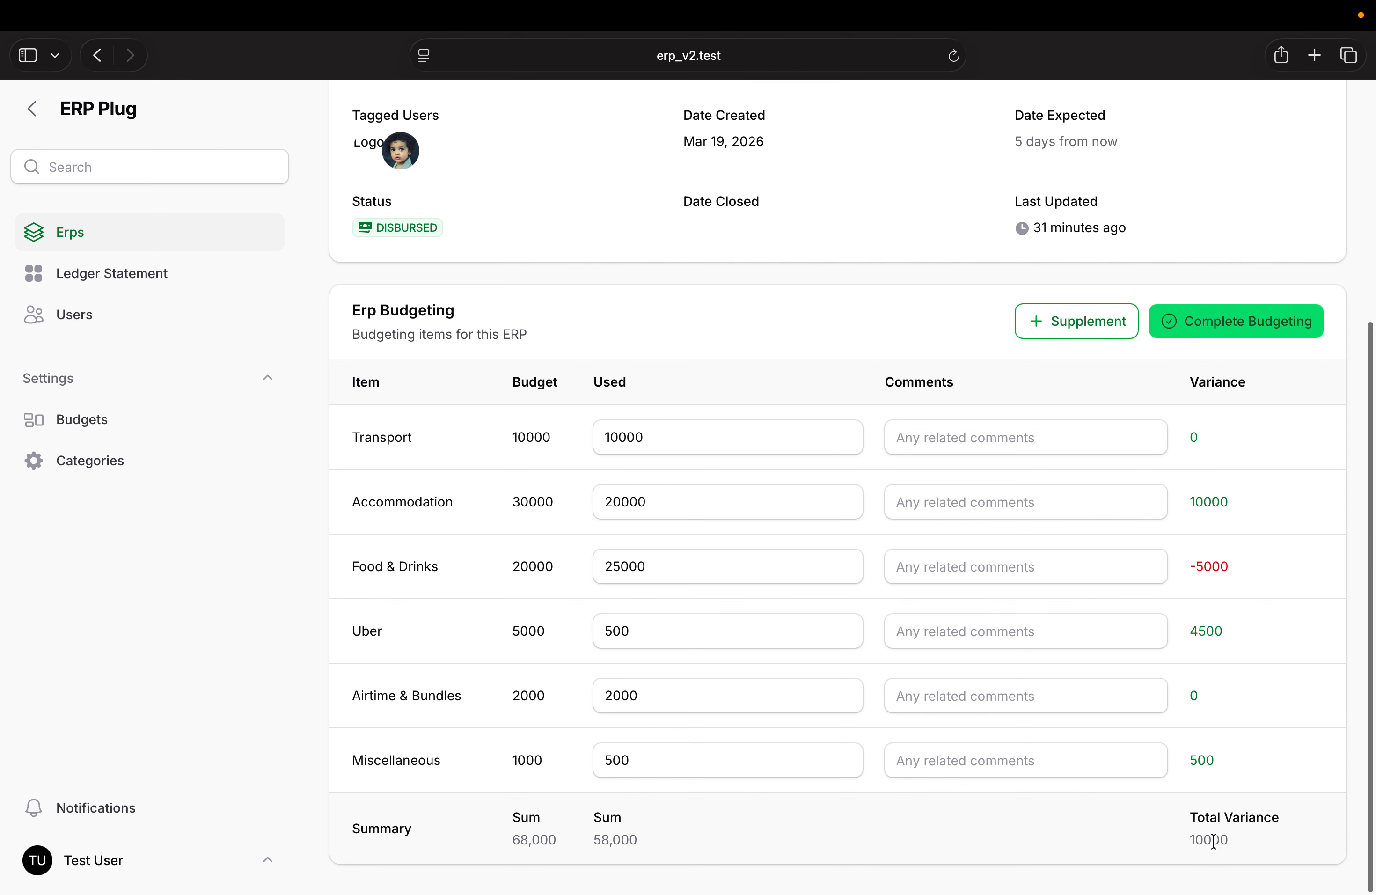
scroll(1213, 843, "up", 1)
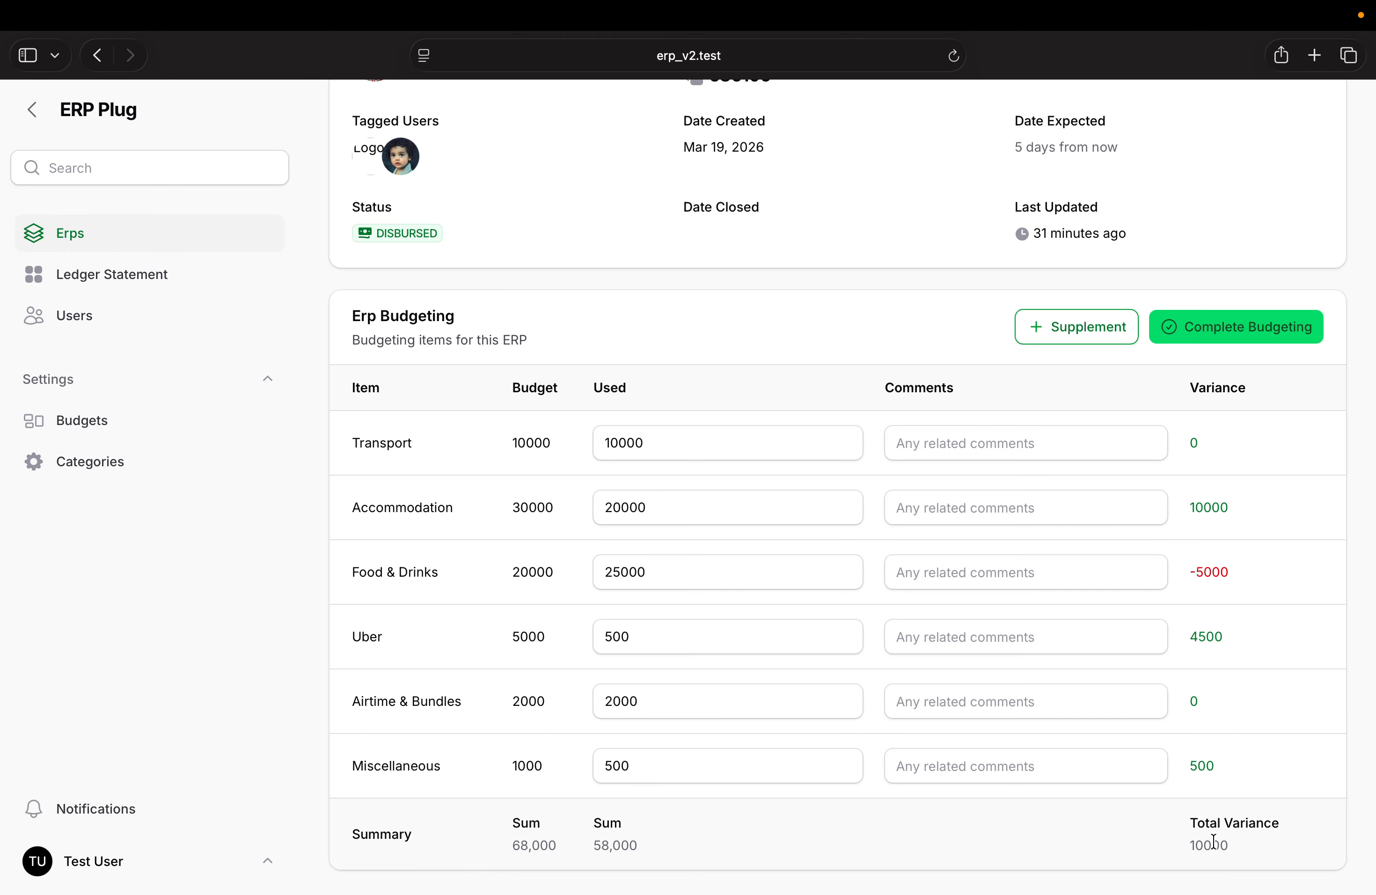
Set the used amount for Accommodation back to 30000
left_click(617, 498)
key("BackSpace")
type("3")
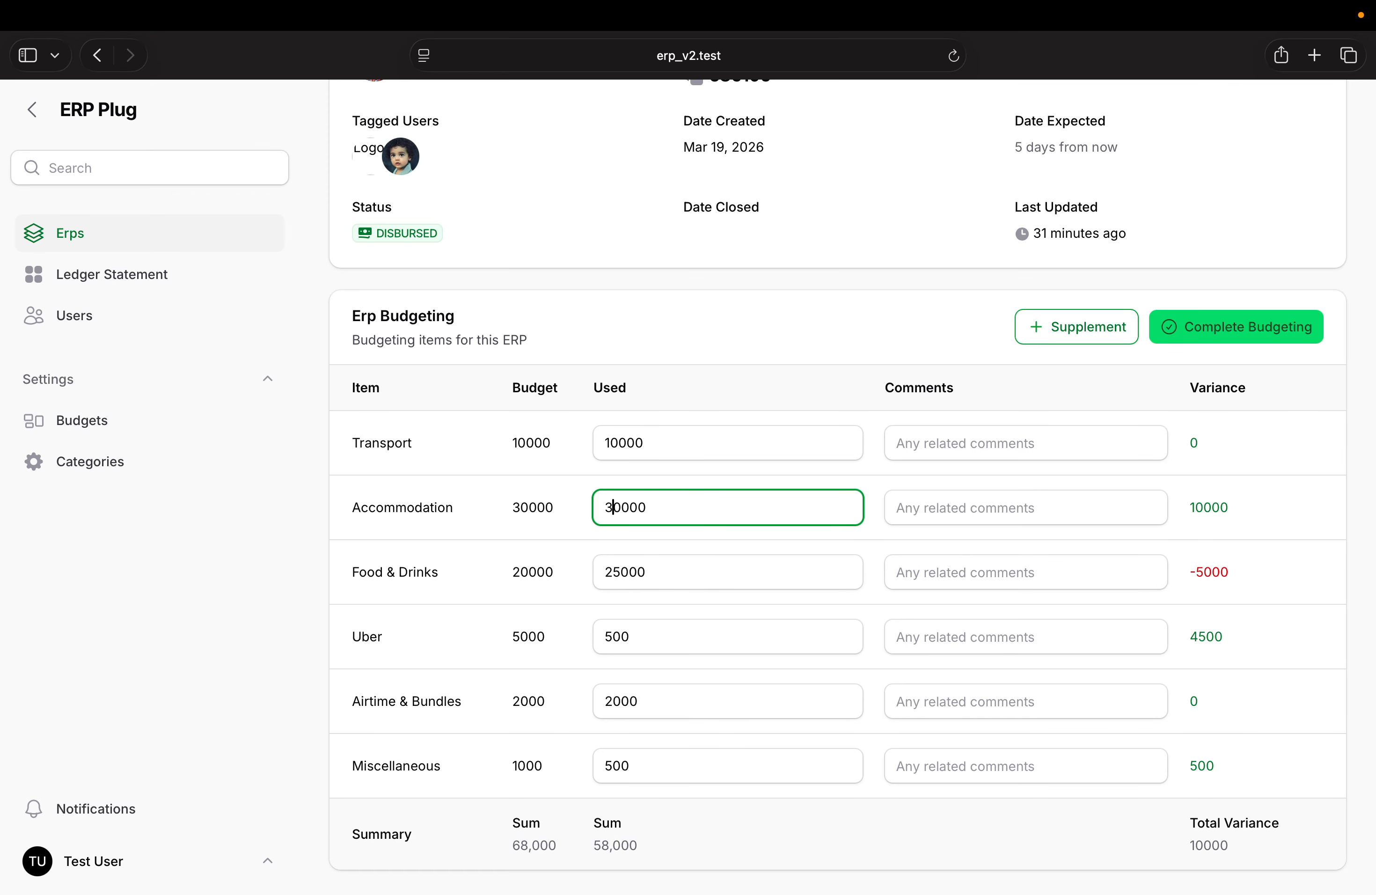
left_click(1268, 486)
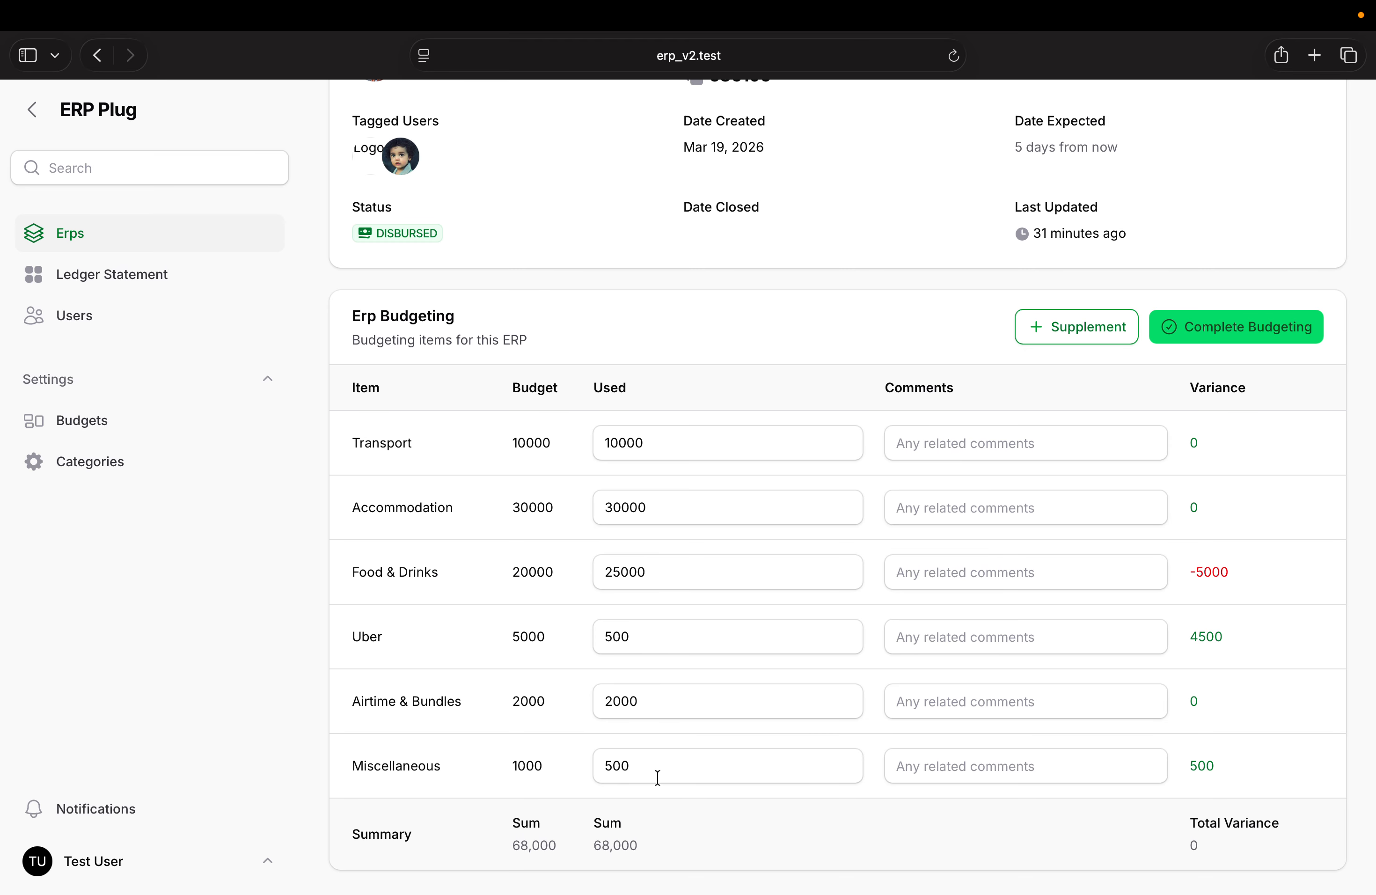
Set the used amount for Miscellaneous back to 2000 and review the total variance
left_click_drag(647, 771, 587, 767)
type("200")
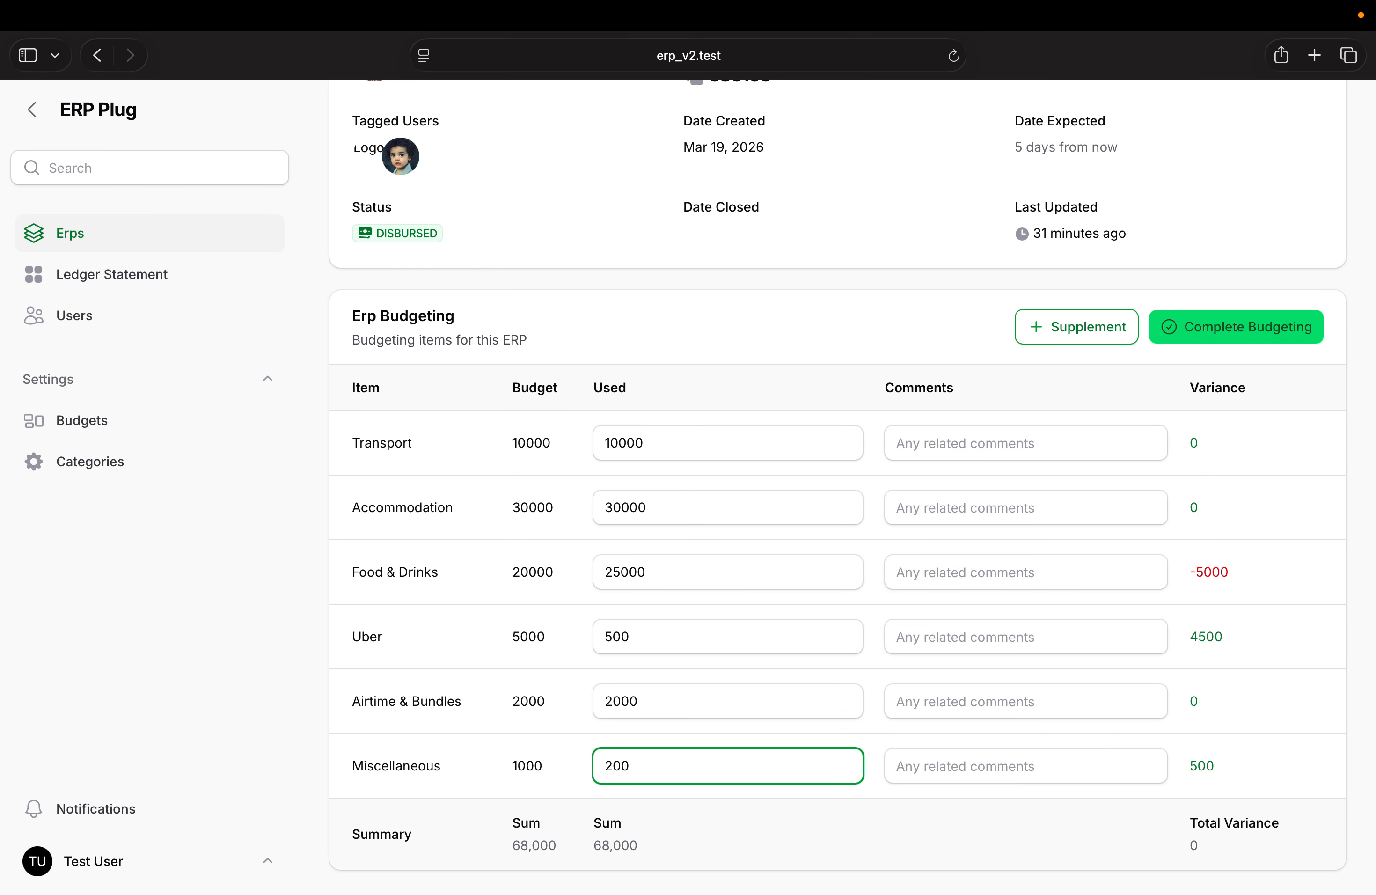
type("0")
left_click(843, 853)
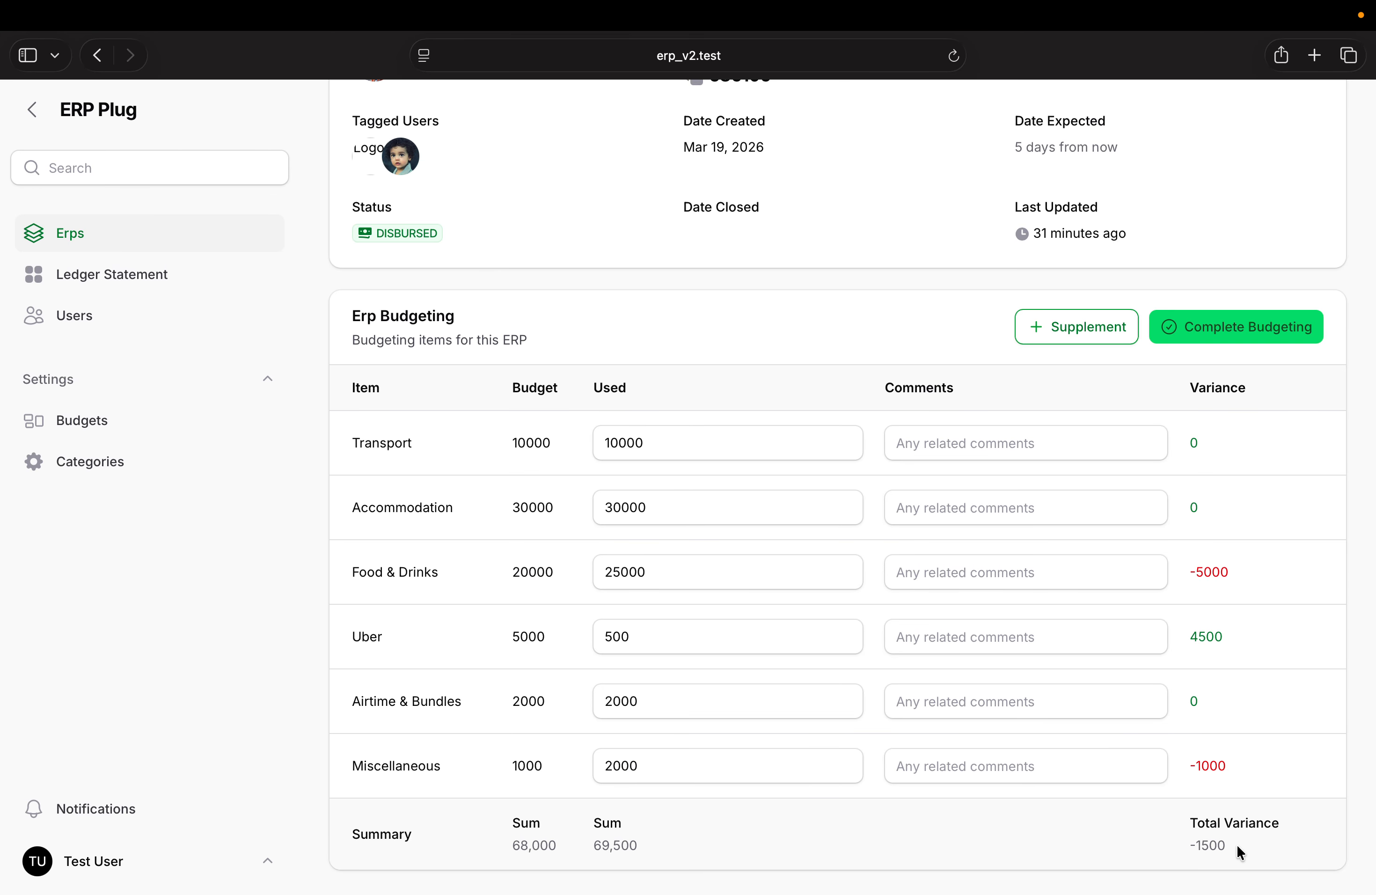
left_click_drag(1233, 848, 1183, 849)
scroll(1181, 843, "up", 2)
scroll(1181, 843, "down", 2)
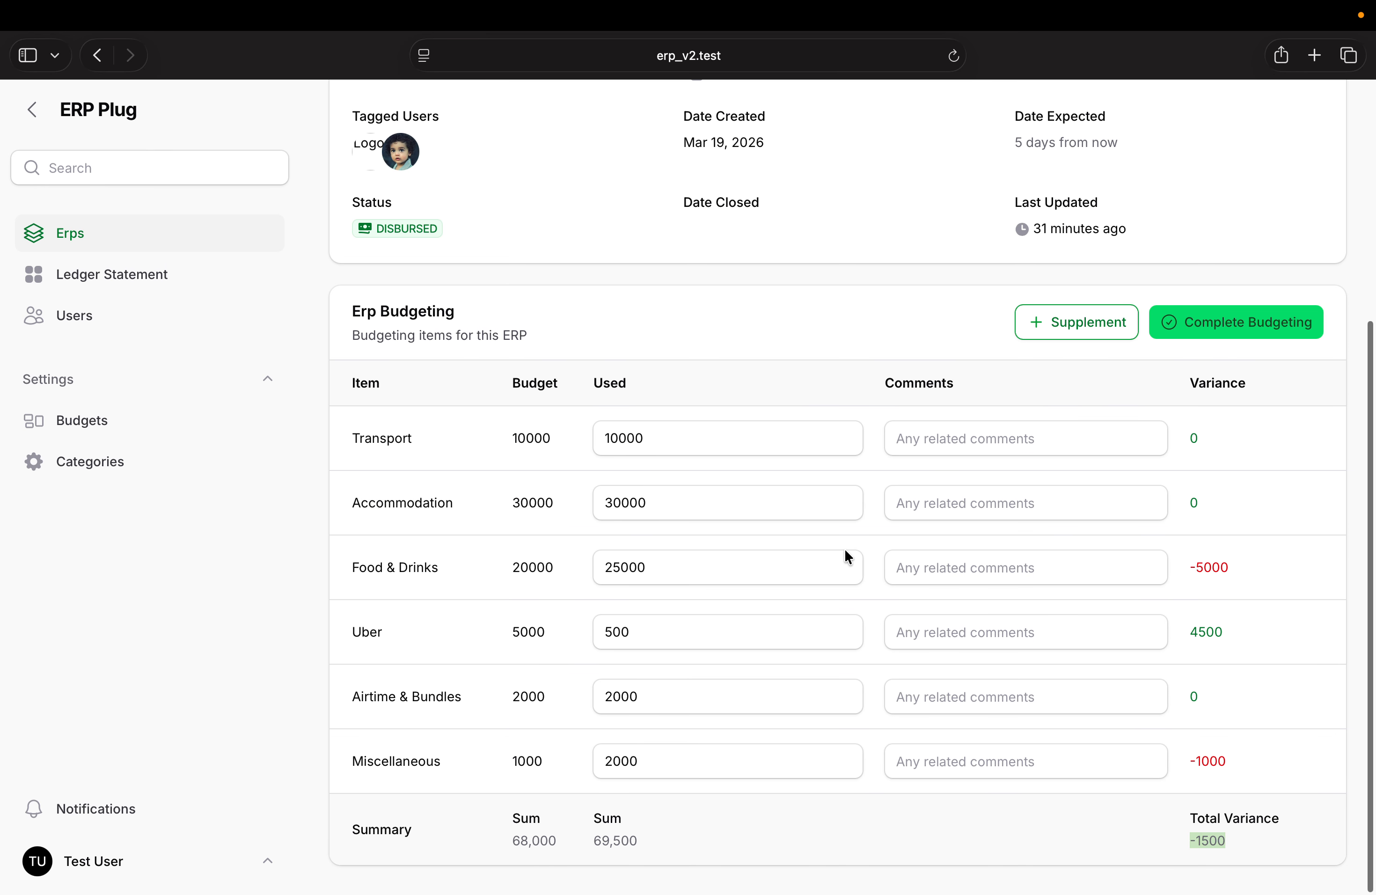
Add the comment "1 Staff member came in" to the Food & Drinks budgeting item
left_click(990, 568)
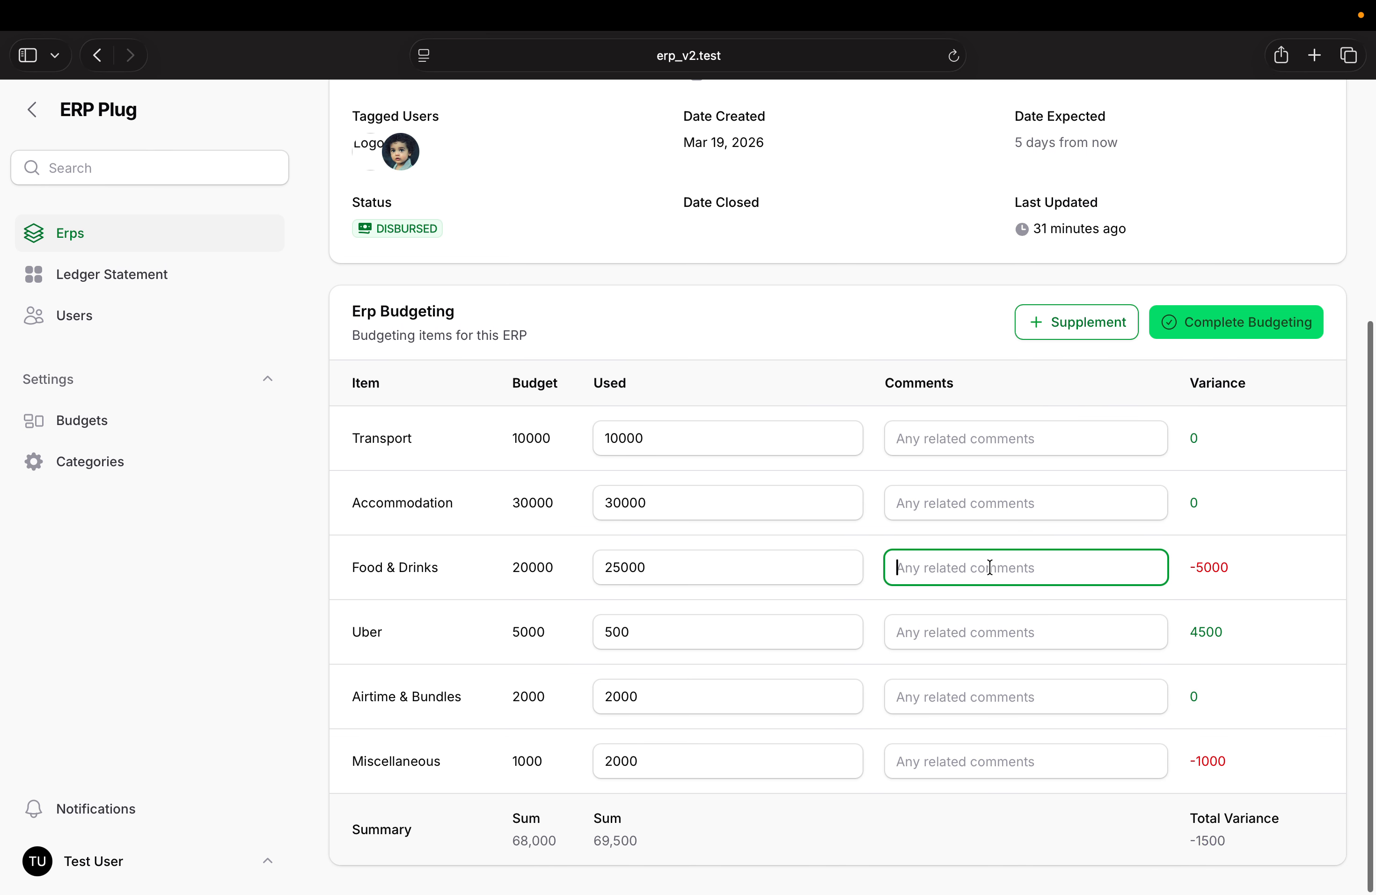
key("Caps_Lock")
type("M")
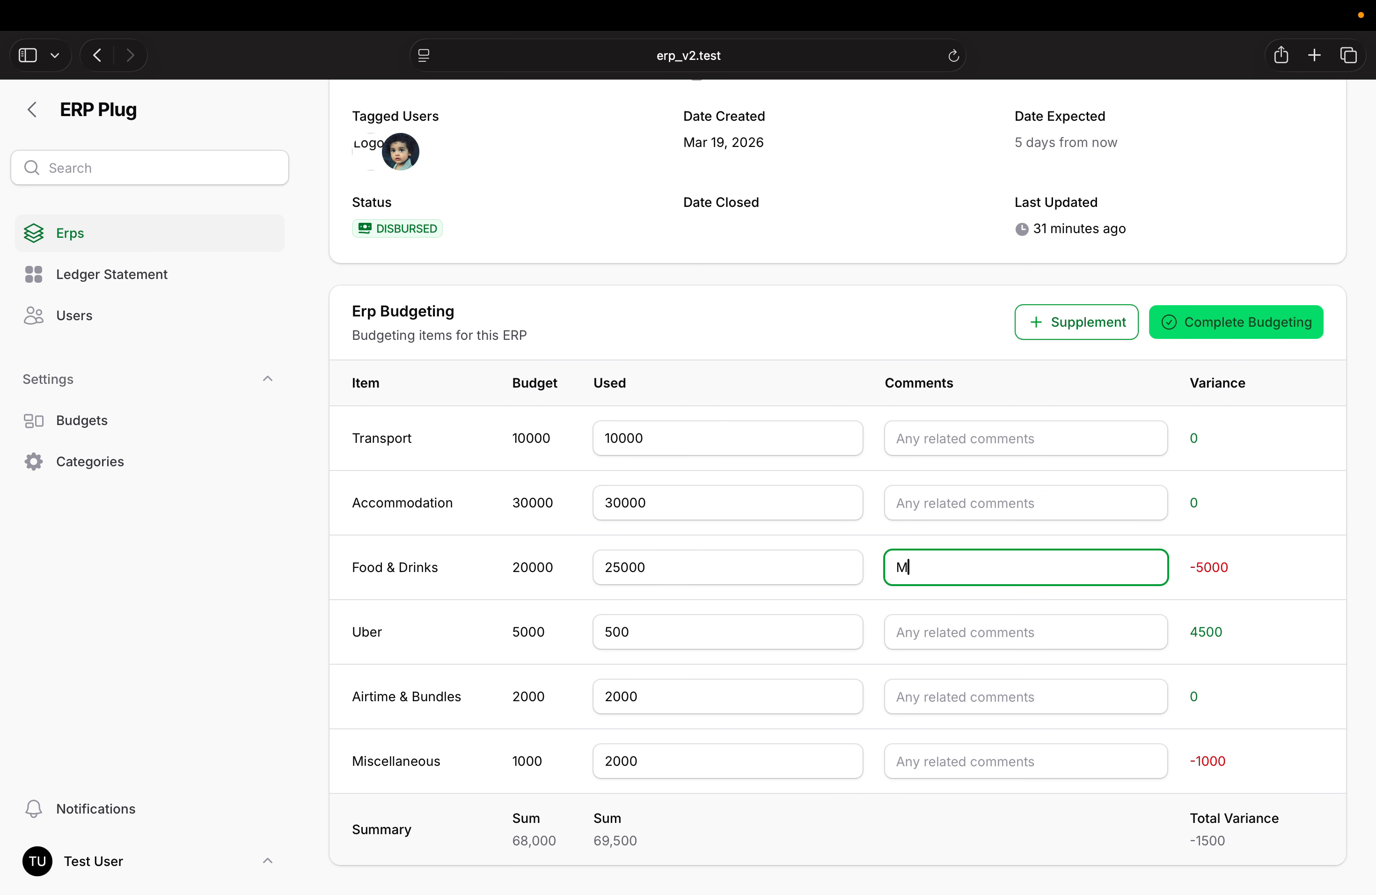
key("BackSpace")
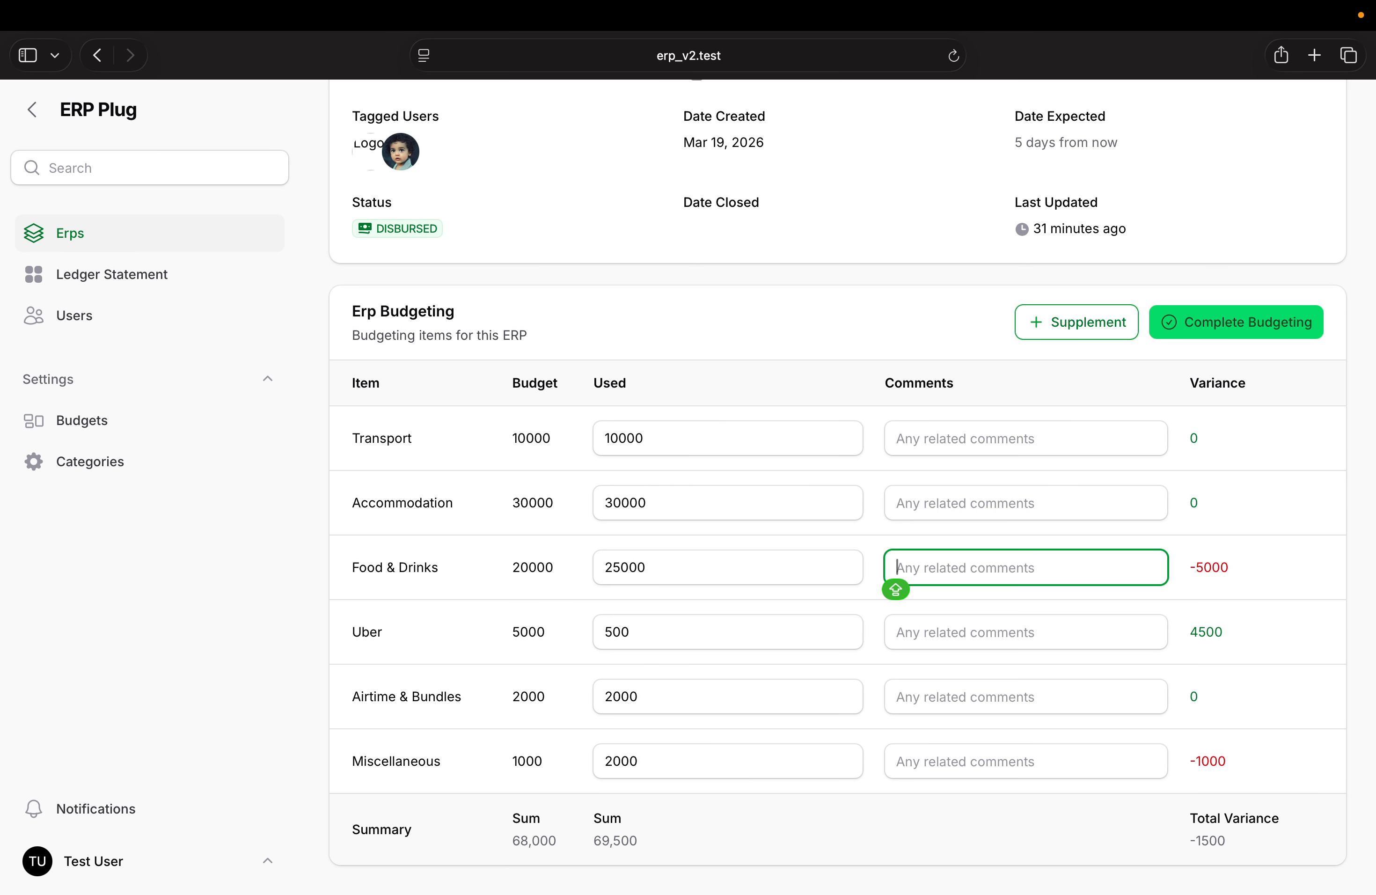
key("Caps_Lock")
type("Staff ")
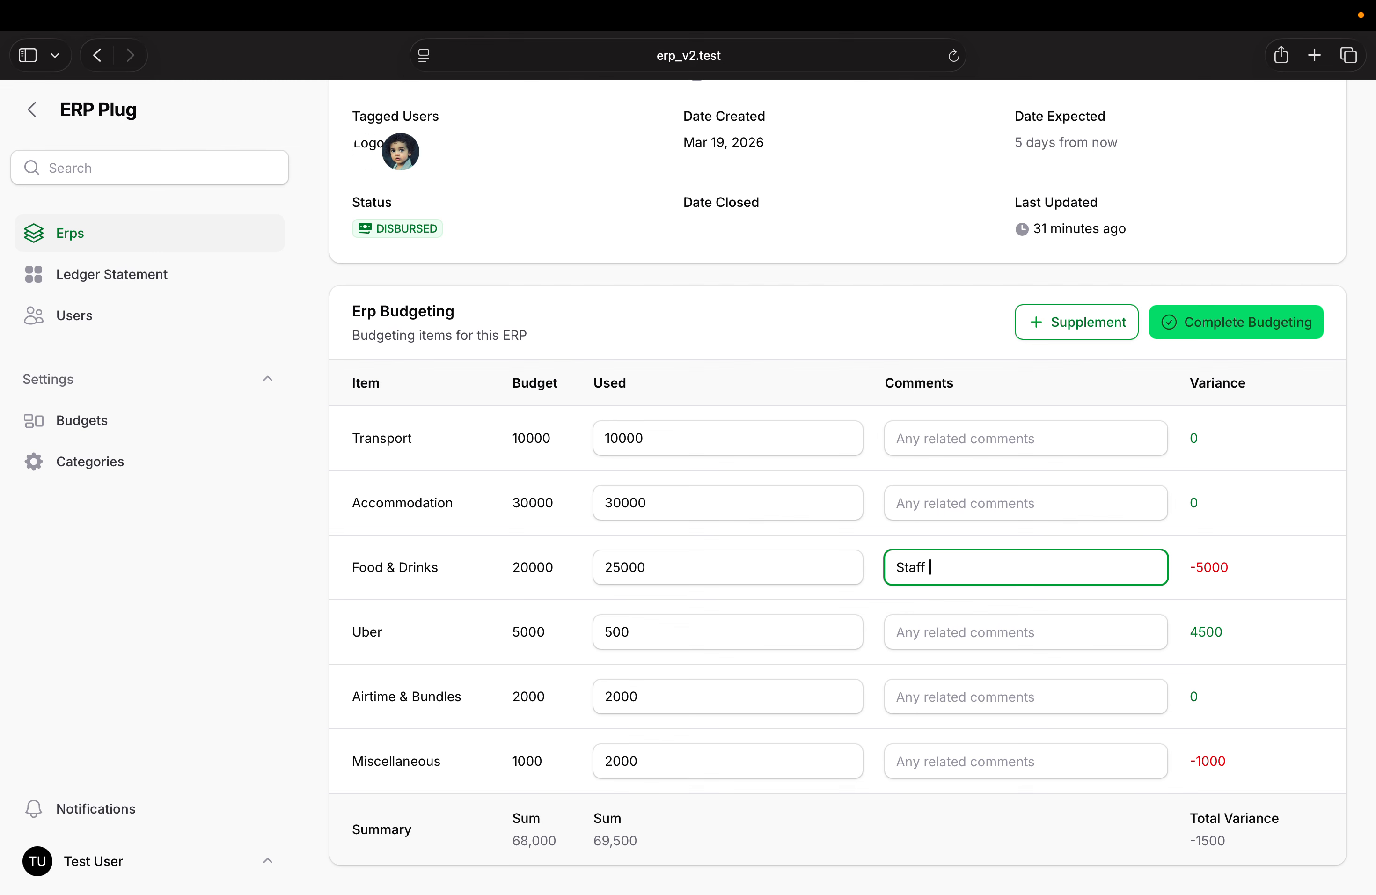
type("member came")
key("BackSpace")
type("e in")
left_click(891, 567)
type("1")
left_click(1256, 576)
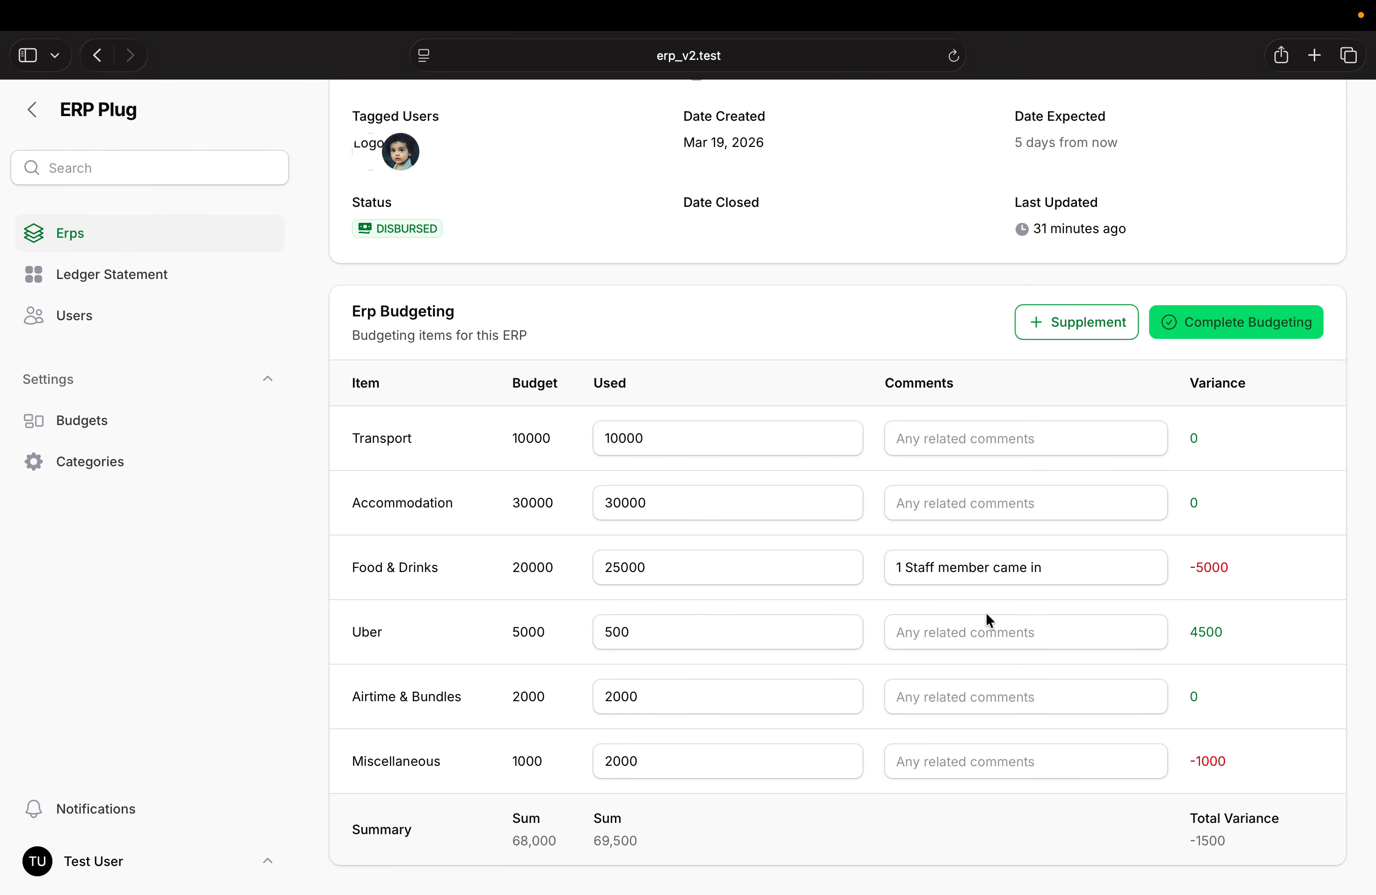
scroll(986, 611, "down", 1)
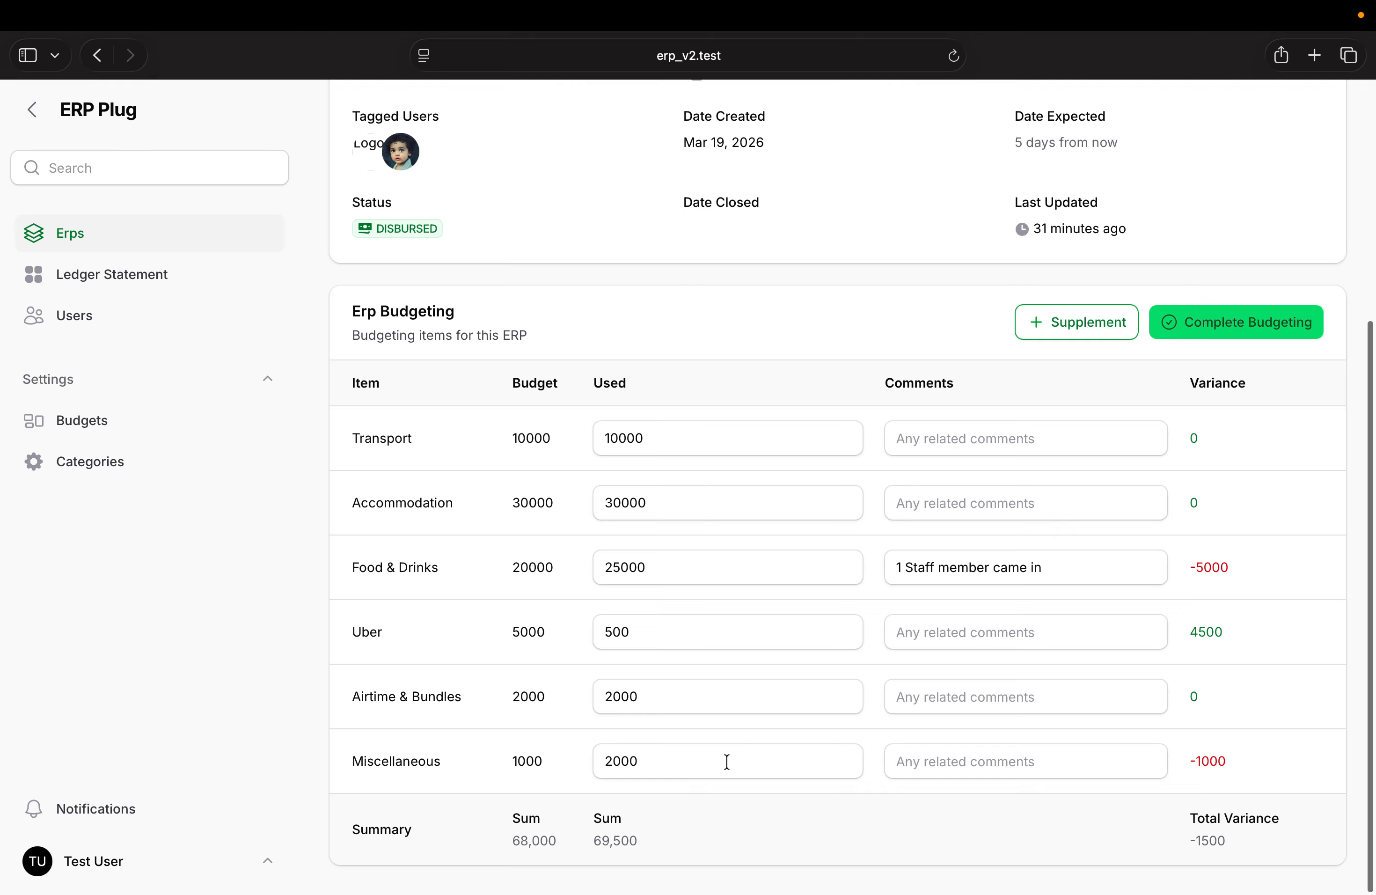
Complete the budgeting for the youth plug conference request and review the resulting request page
scroll(1040, 586, "up", 2)
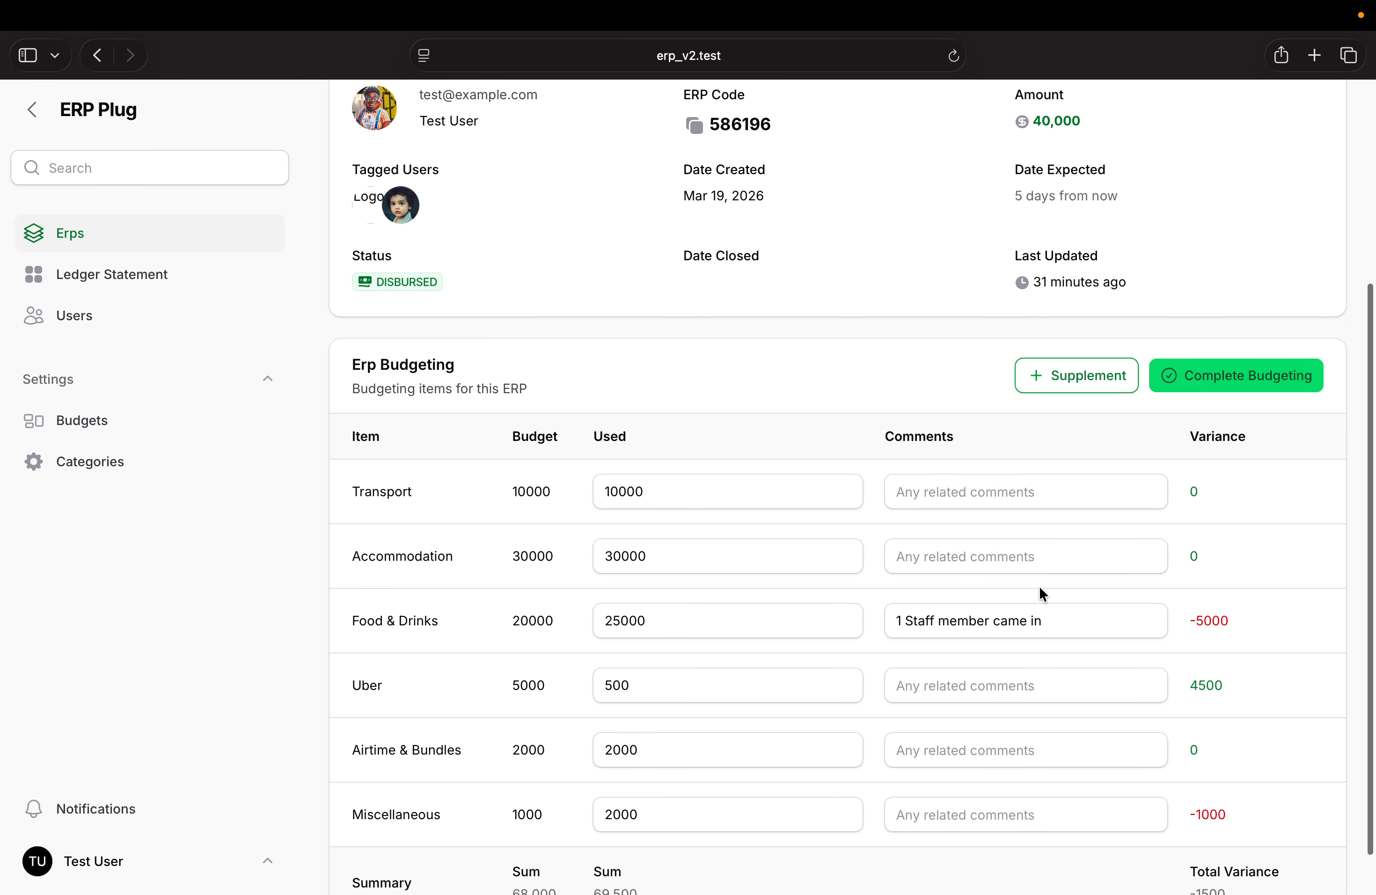
left_click(1229, 430)
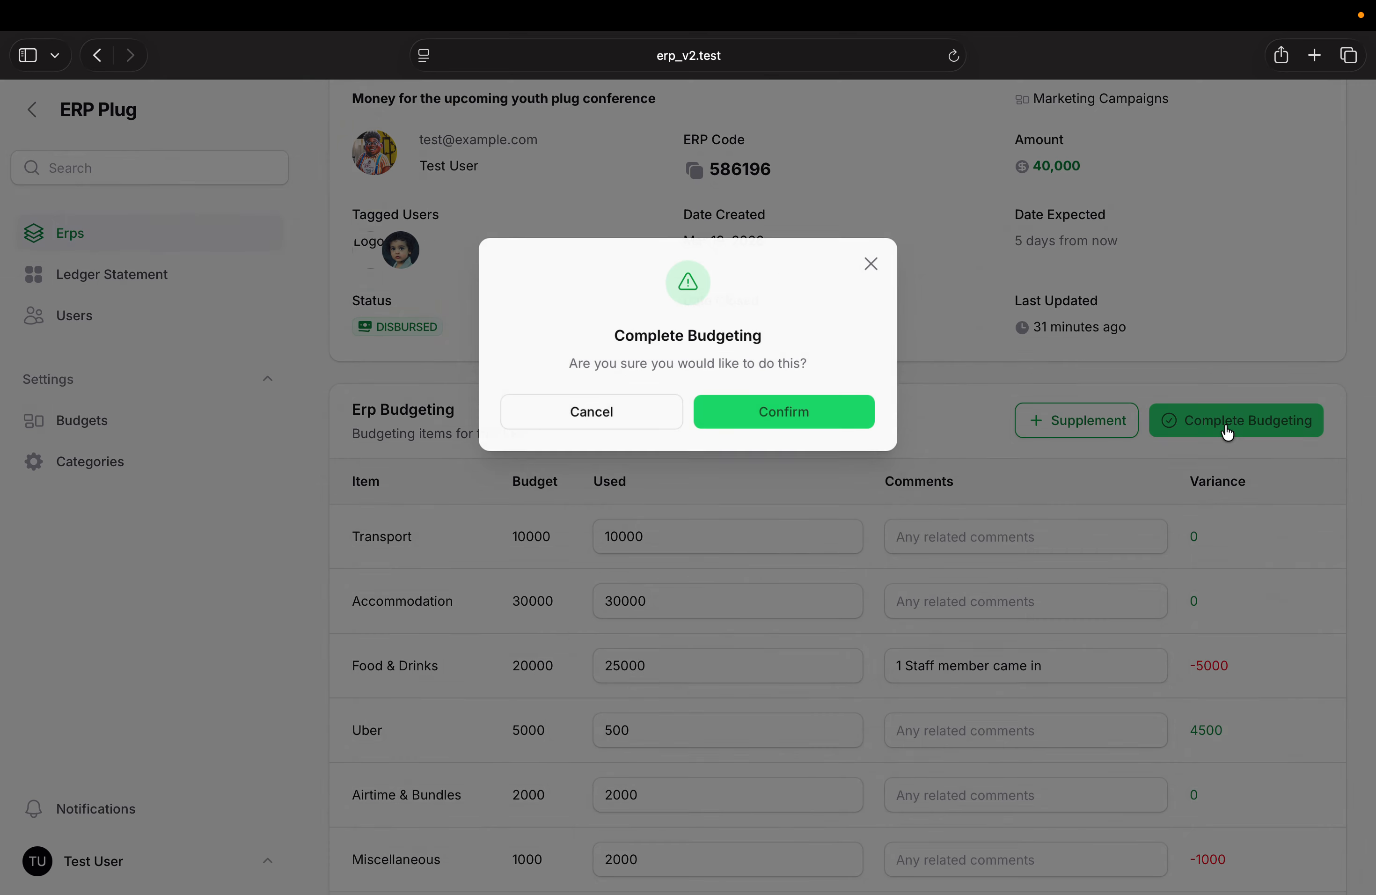
left_click(788, 402)
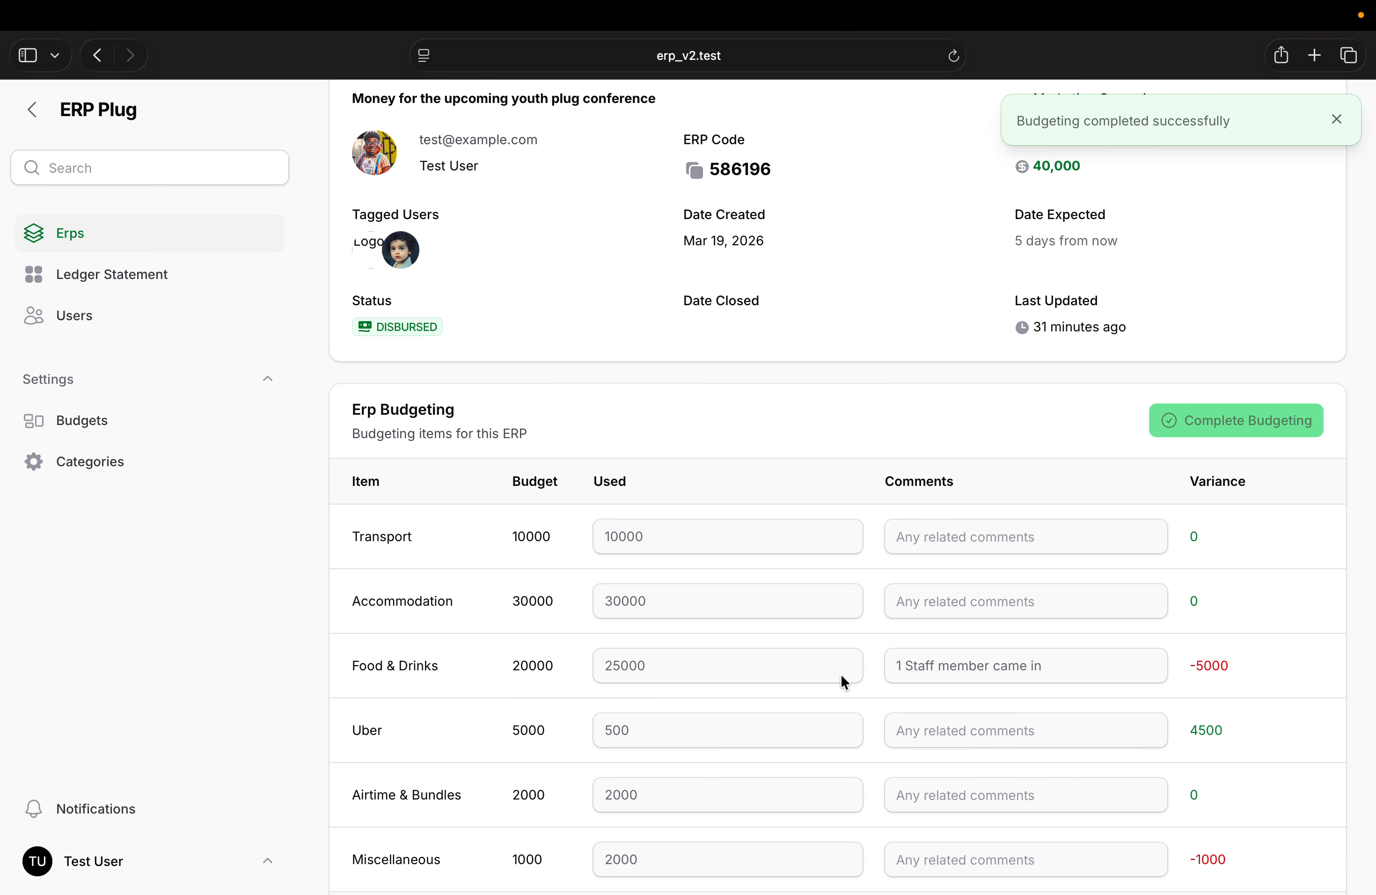
scroll(841, 674, "down", 2)
scroll(903, 579, "up", 6)
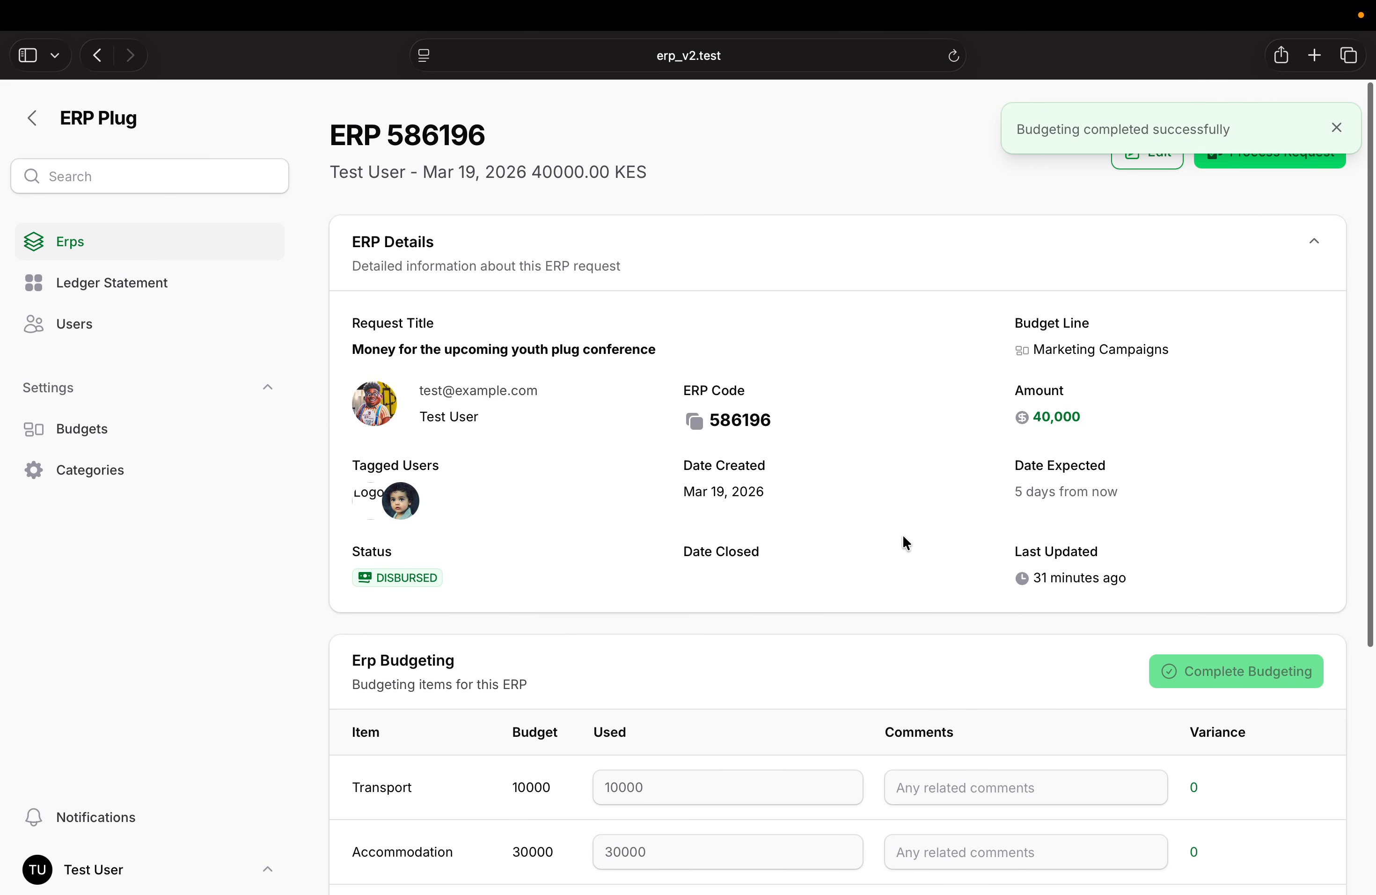
Open the Budget top-up adjustment request from the Erps schedule and authorize it against the Marketing Campaigns budget
left_click(131, 240)
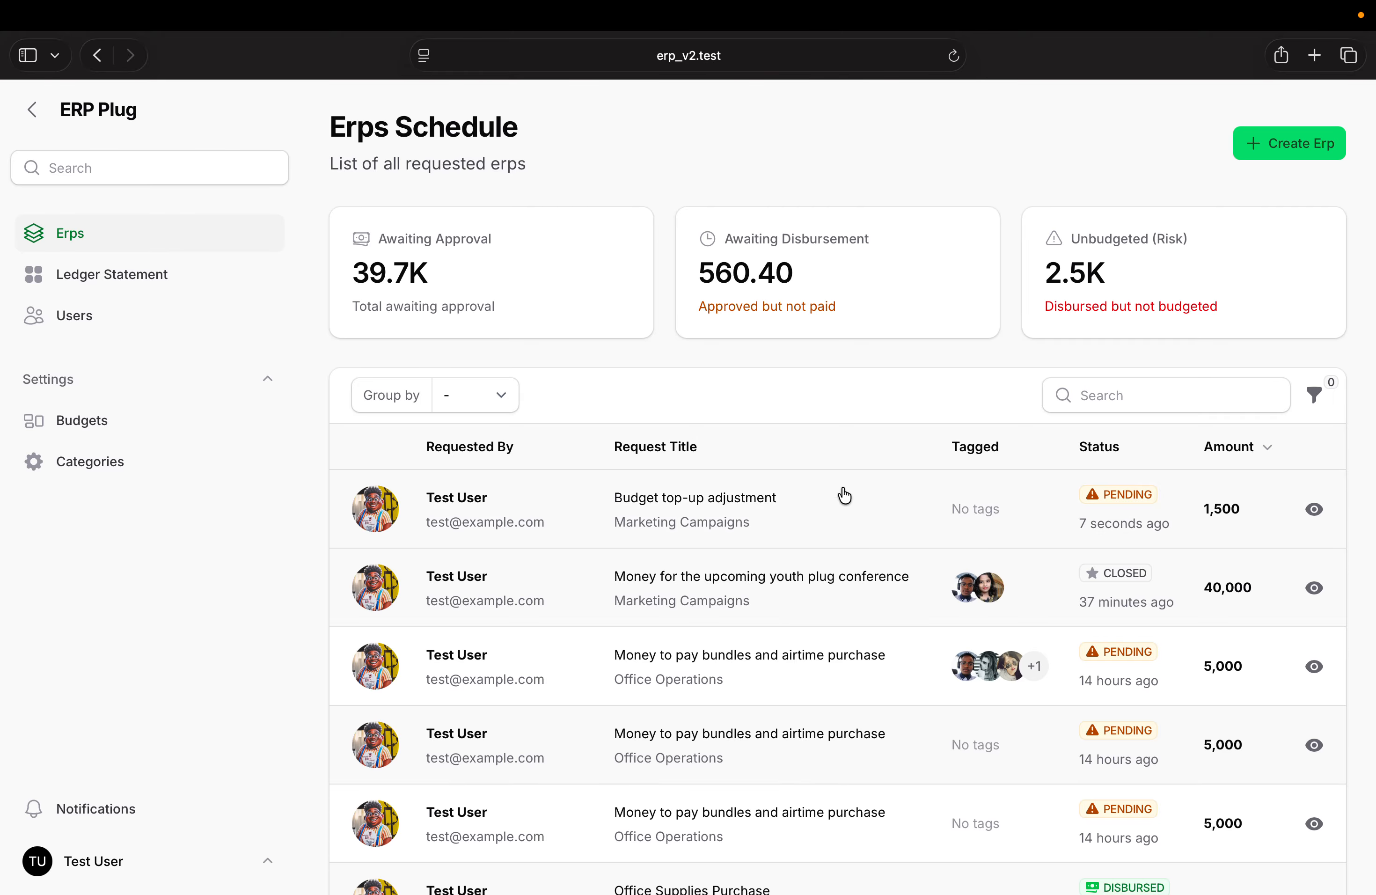
left_click(864, 522)
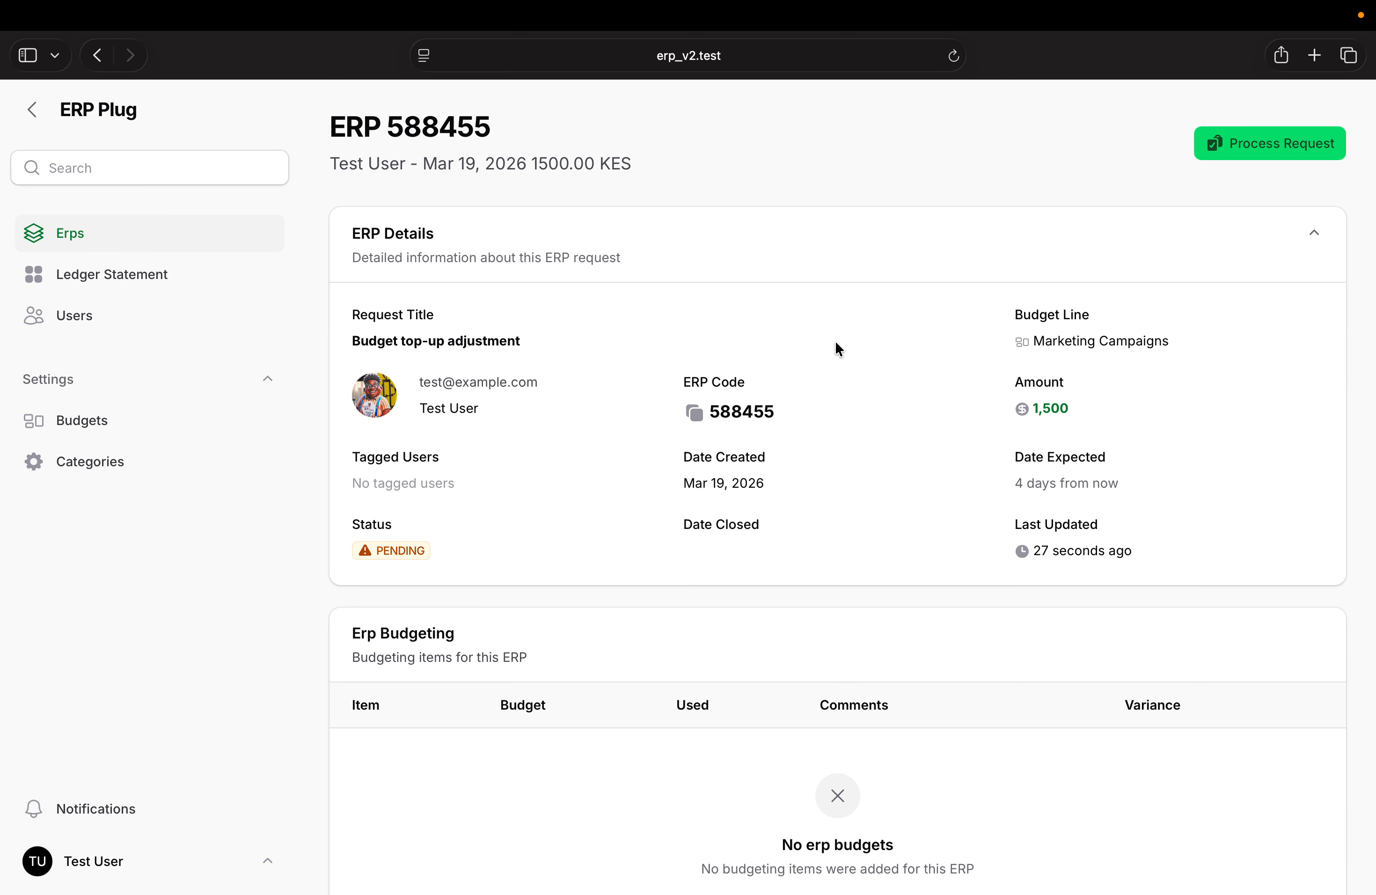
scroll(758, 579, "down", 2)
scroll(757, 573, "up", 2)
left_click(1258, 150)
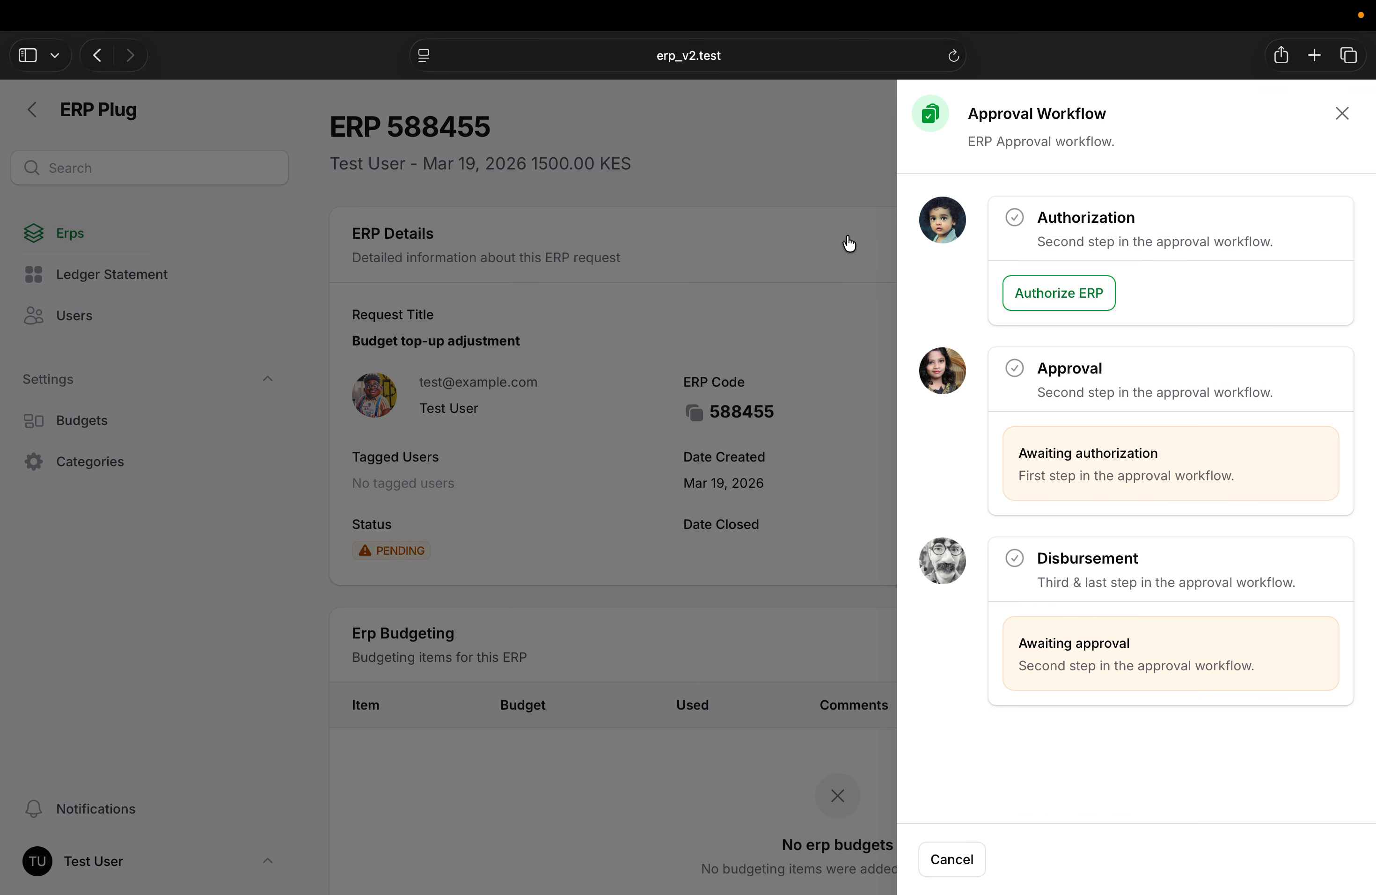
left_click(1051, 292)
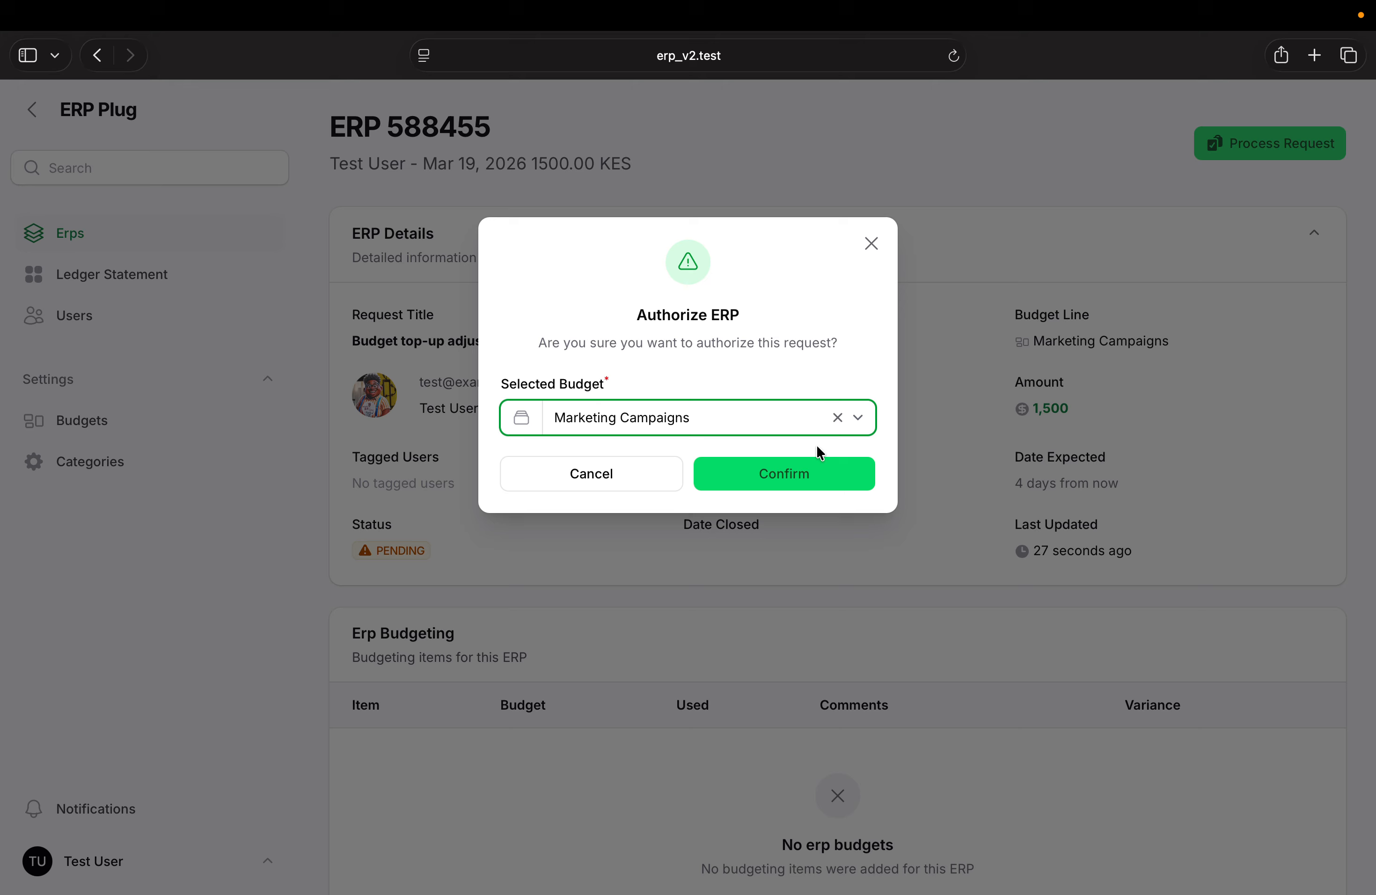
left_click(789, 473)
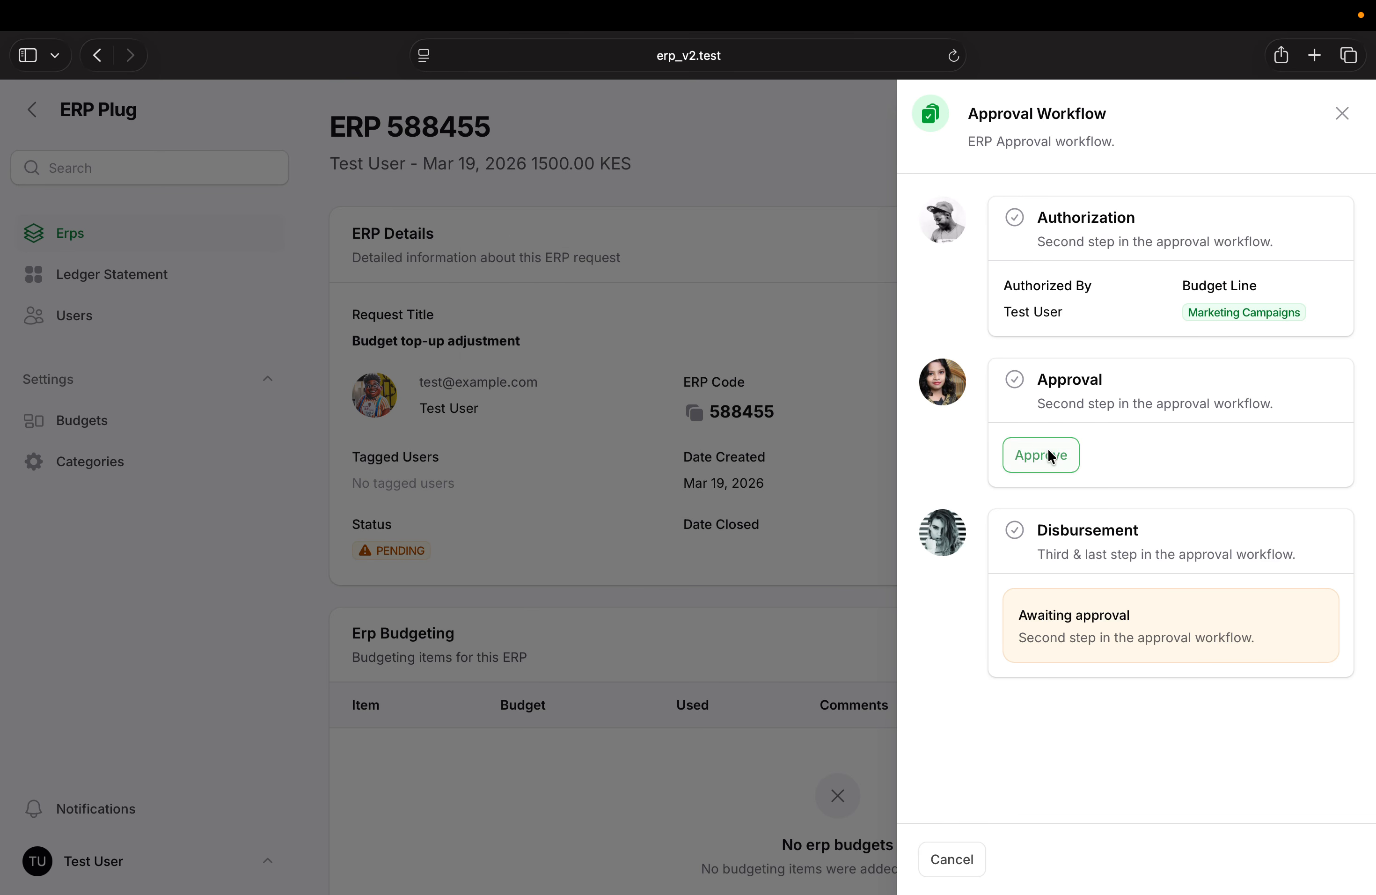
Approve and disburse the Budget top-up adjustment request, and close its approval workflow
left_click(1049, 455)
left_click(770, 468)
left_click(1015, 616)
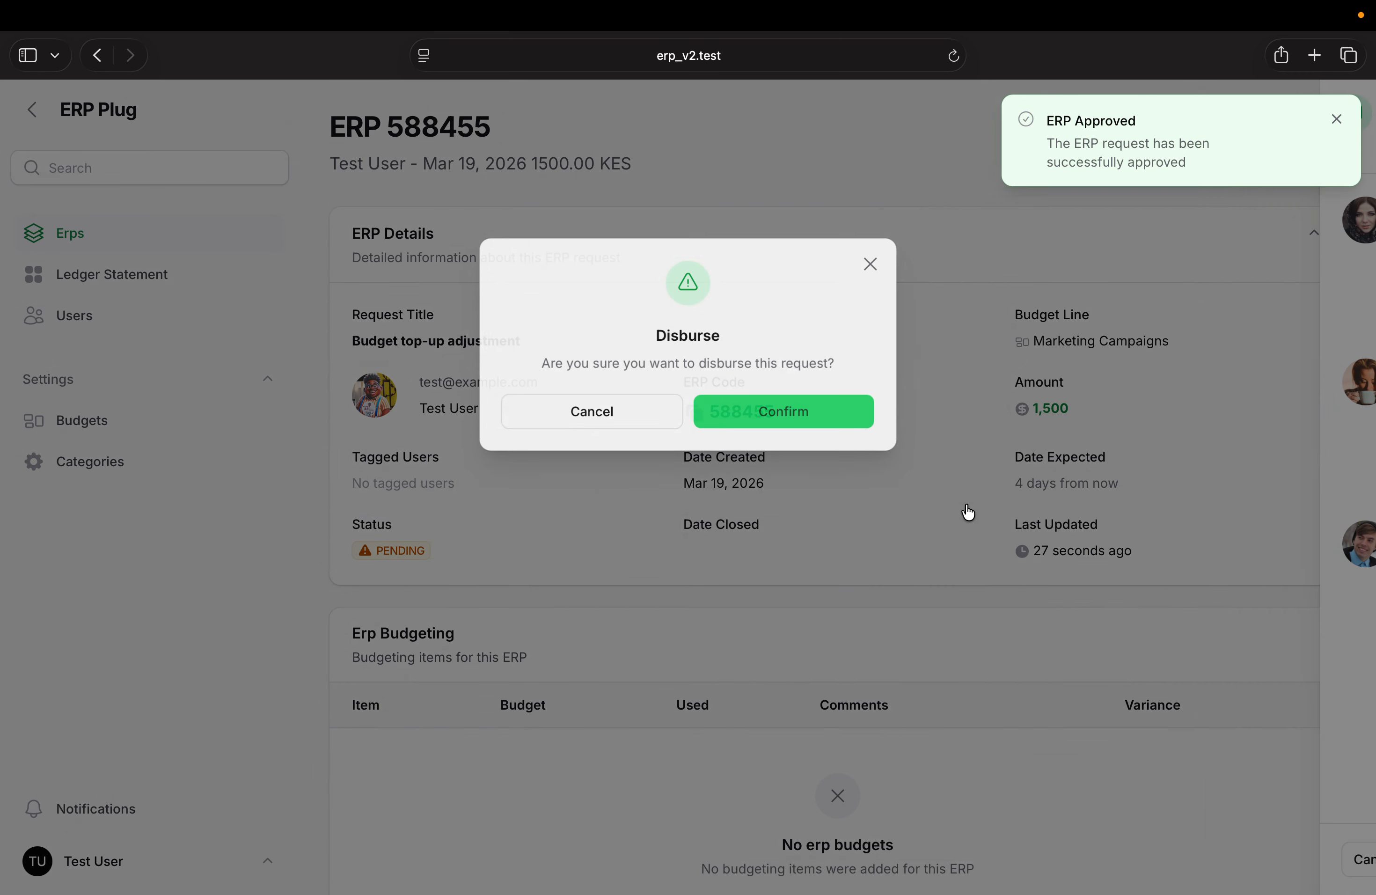
left_click(821, 423)
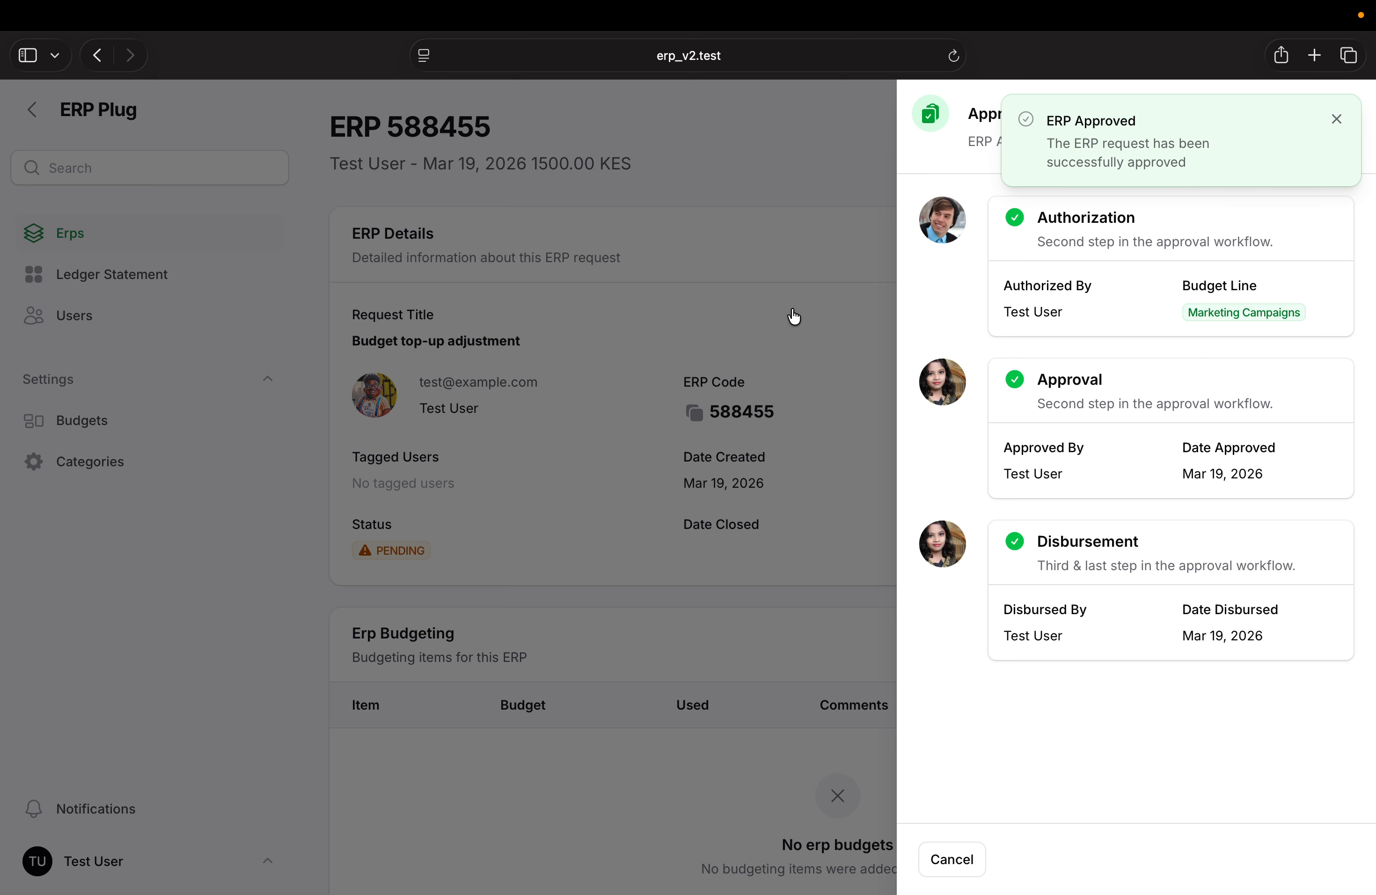
left_click(794, 317)
Open the youth plug conference request from the Erps schedule and review its status, closing date and budgeting items
left_click(97, 234)
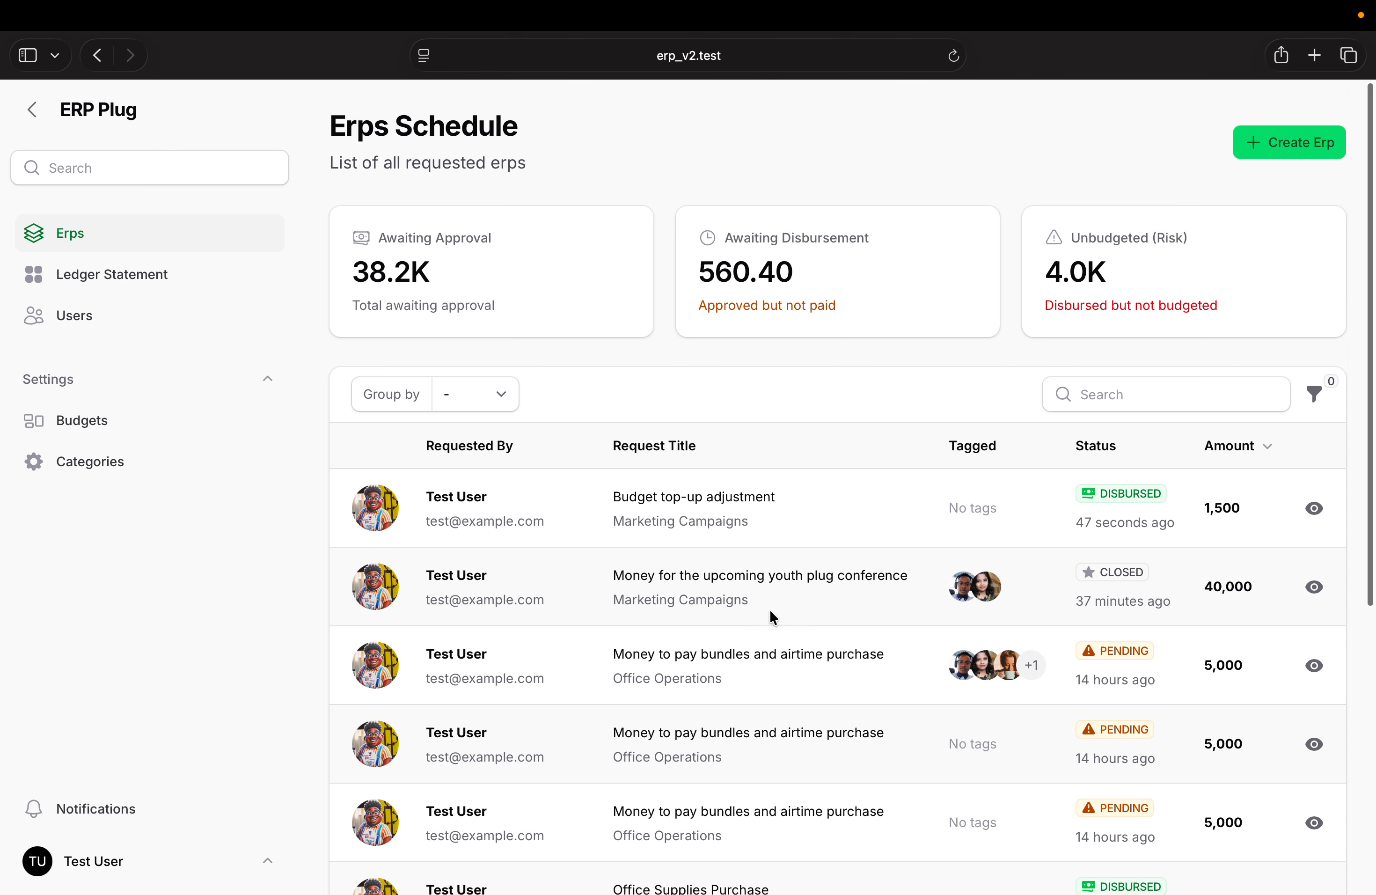
scroll(772, 619, "down", 1)
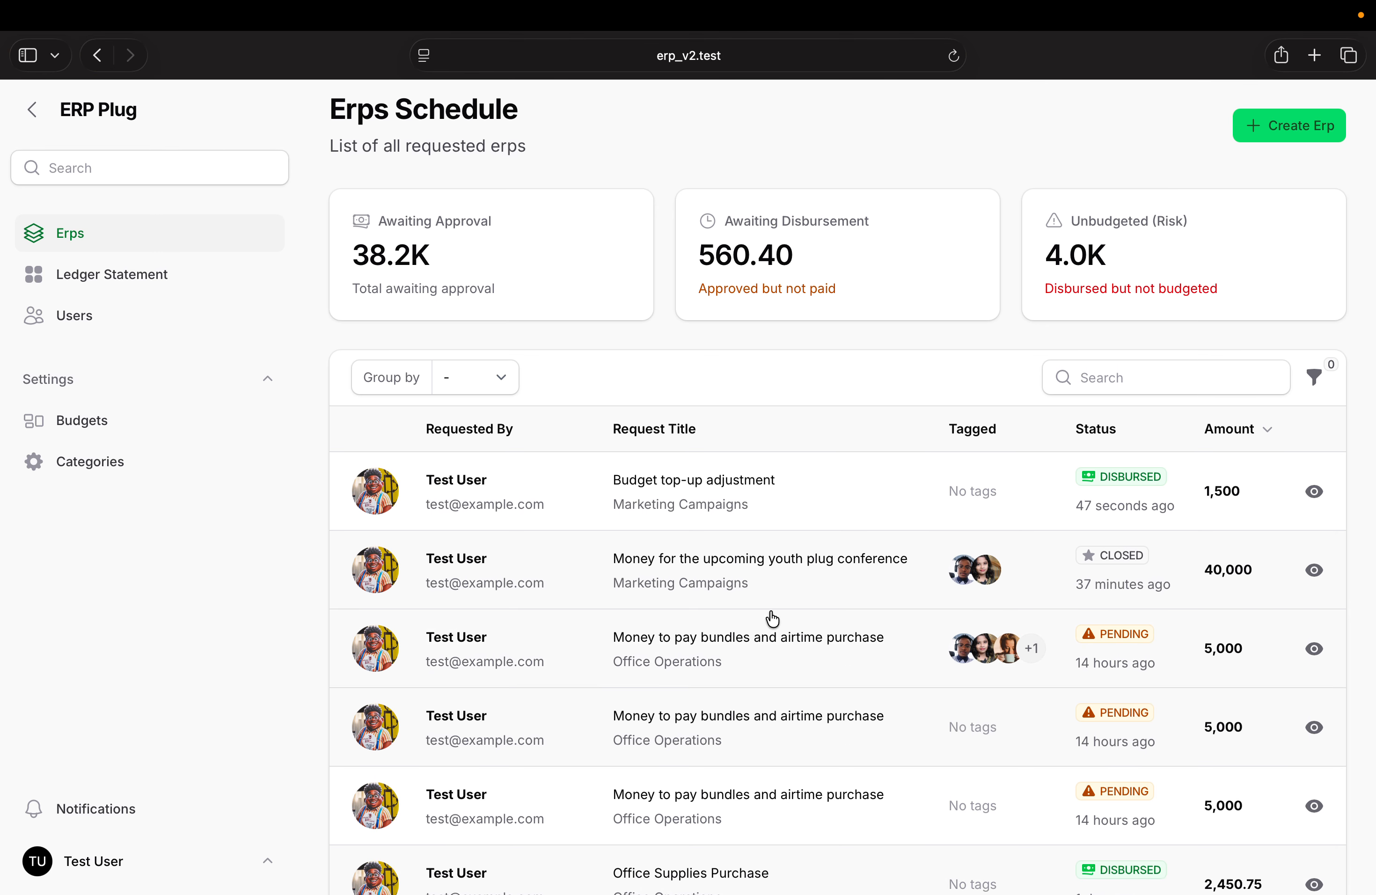
left_click(876, 578)
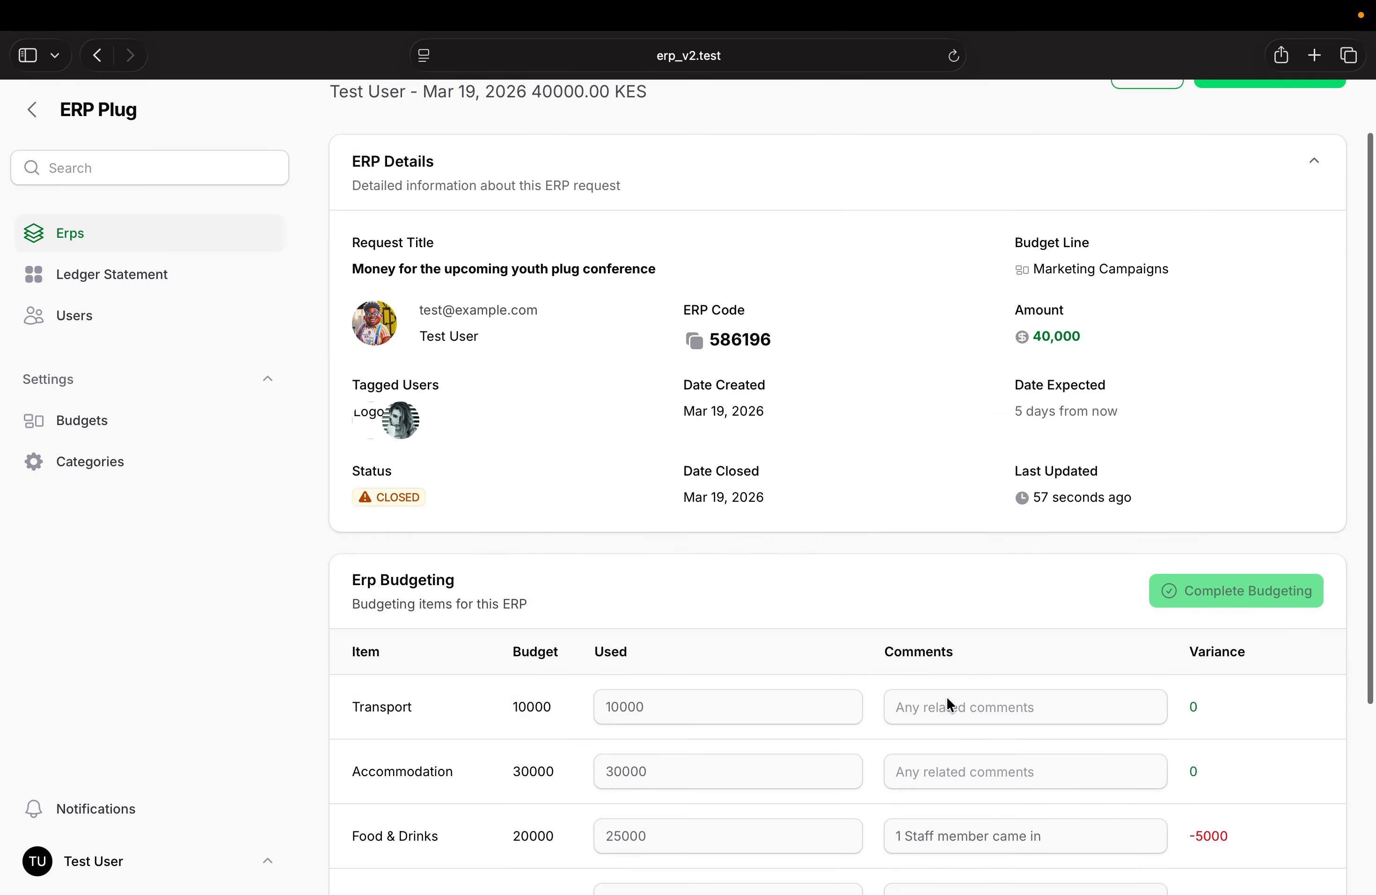
scroll(946, 695, "down", 5)
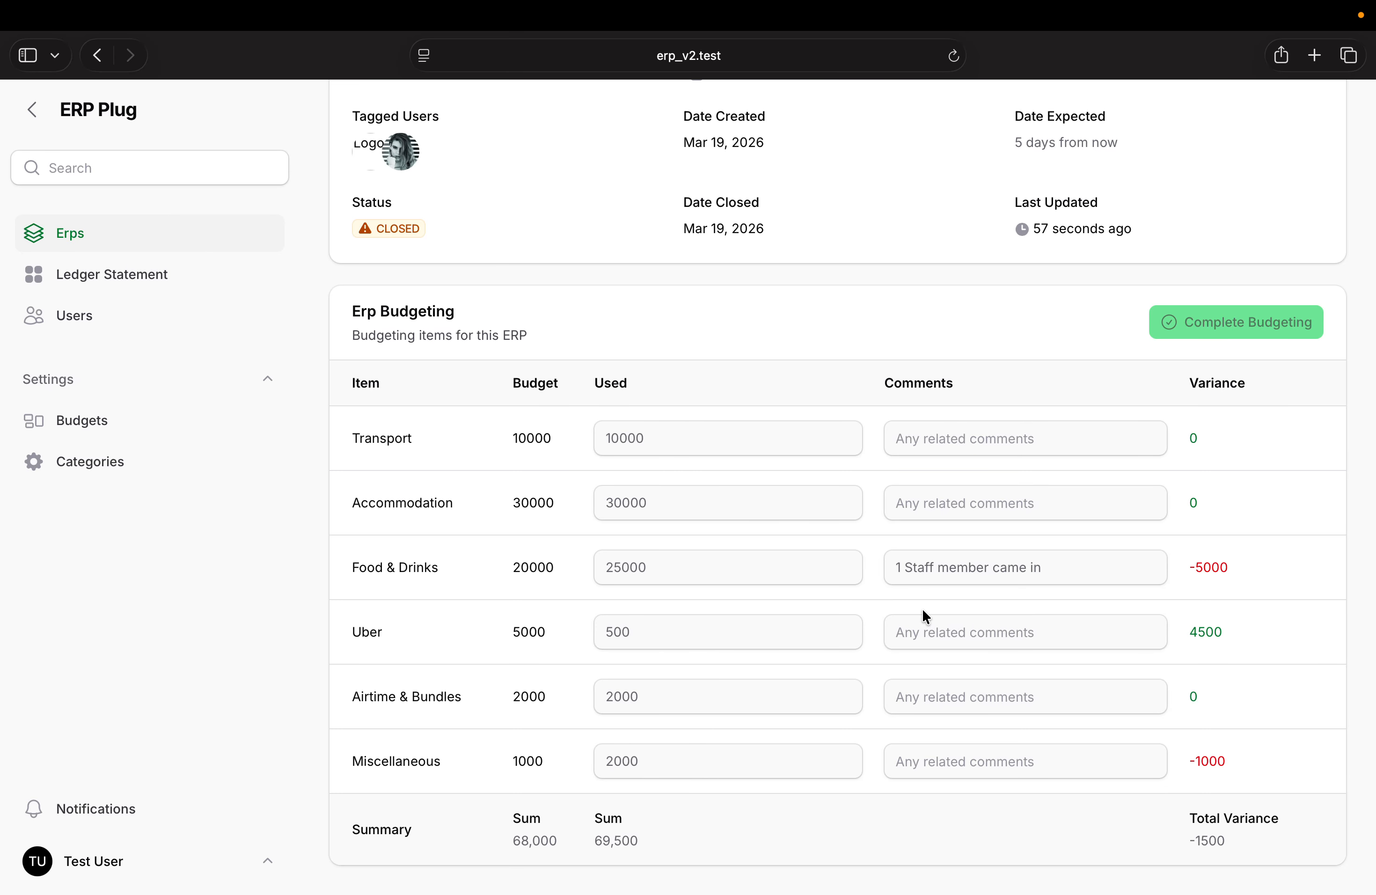
scroll(924, 616, "up", 4)
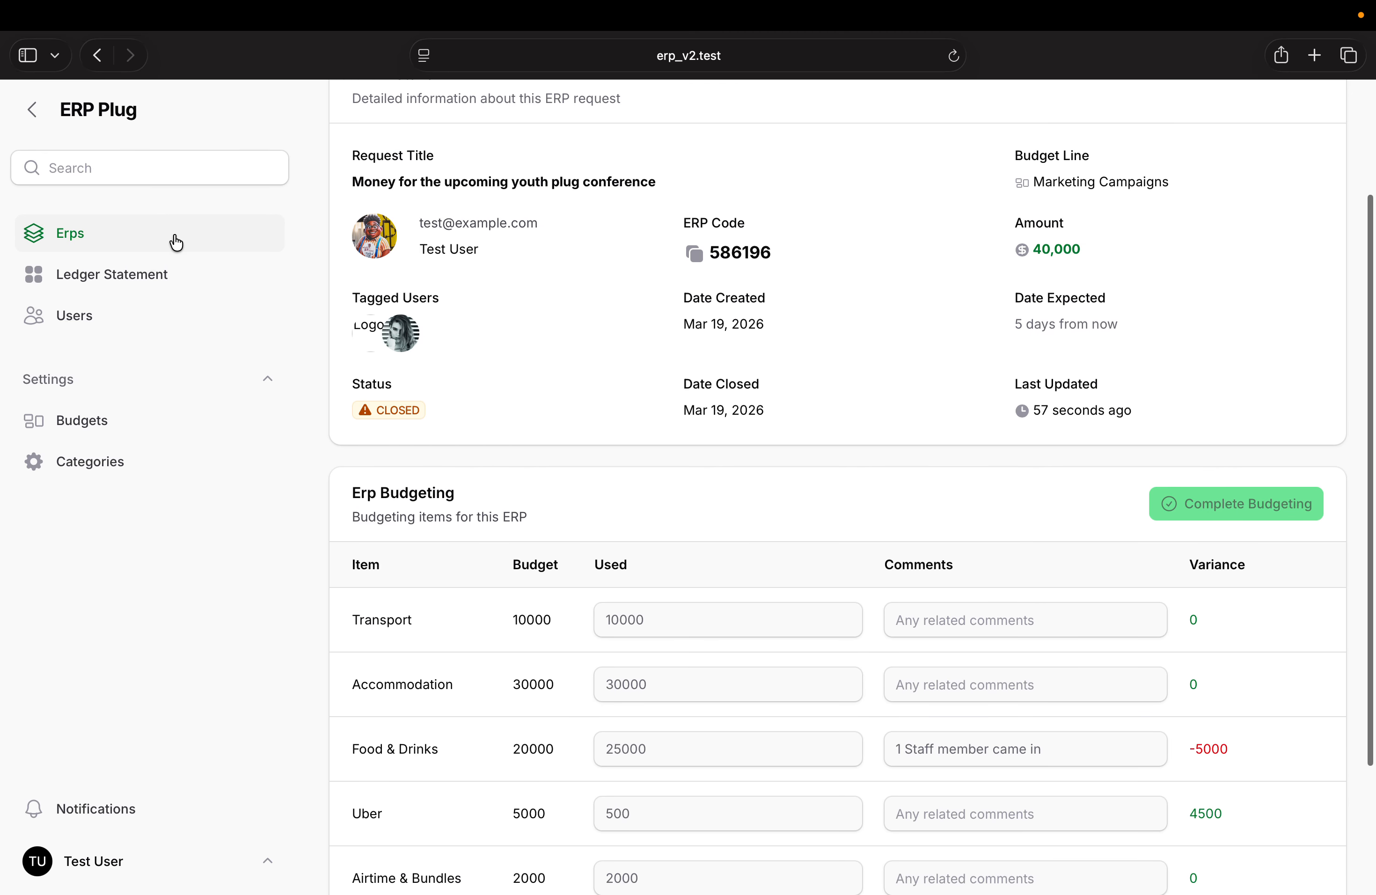
Check the Erps schedule, and review the disbursements and allocations in the ledger statement
left_click(152, 229)
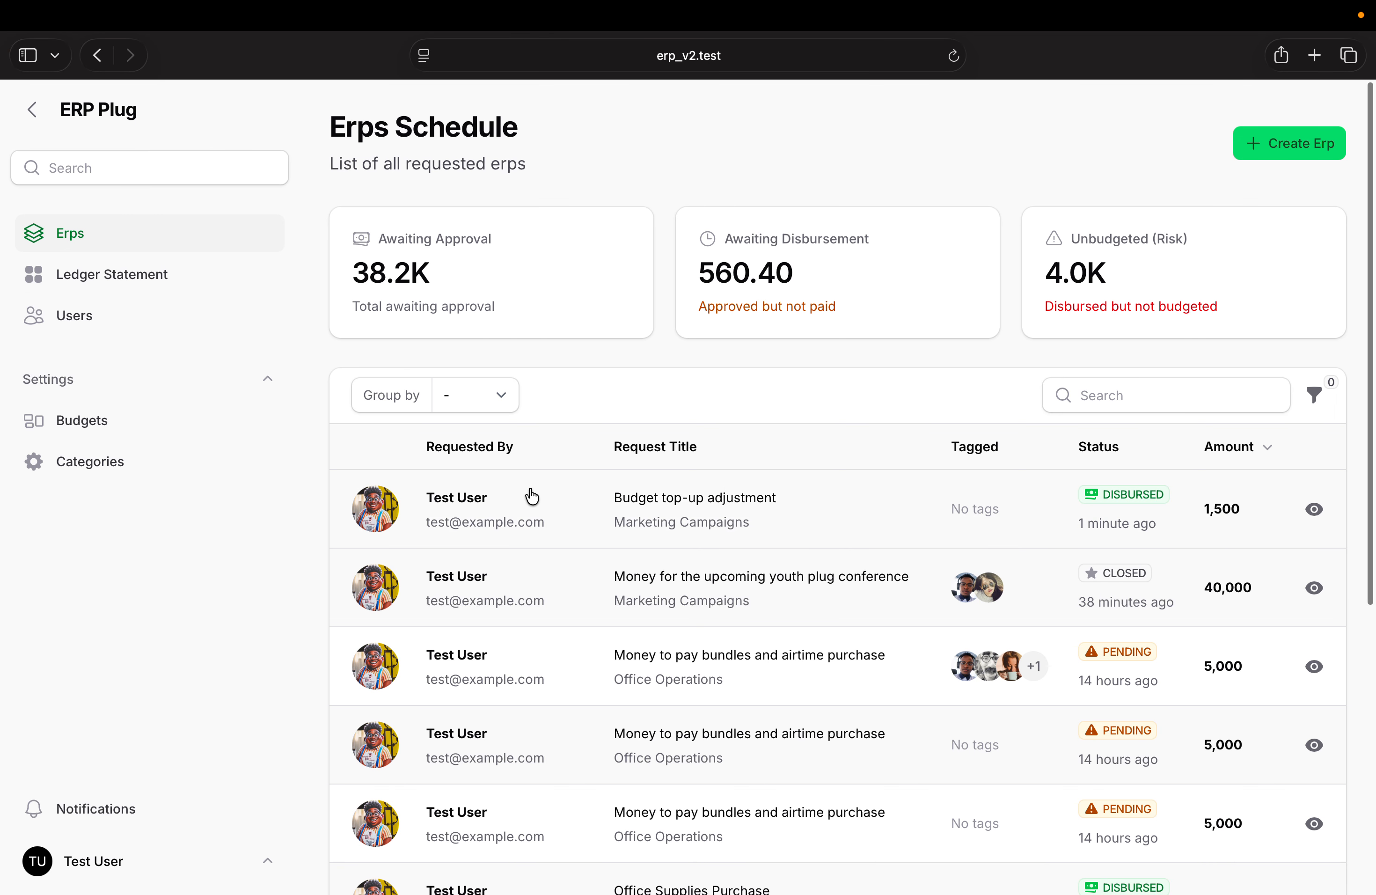
left_click(123, 274)
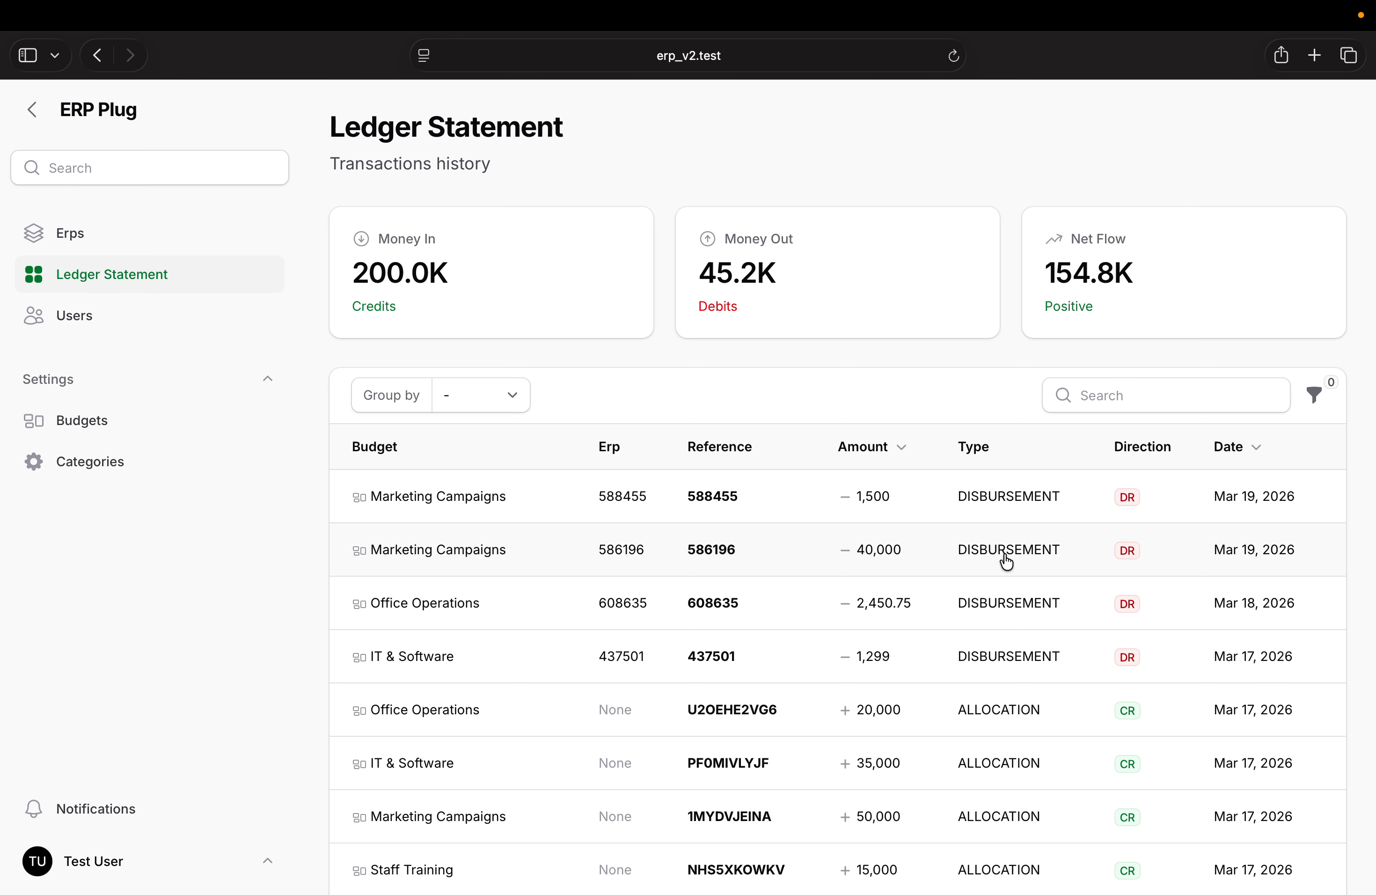
scroll(882, 668, "down", 2)
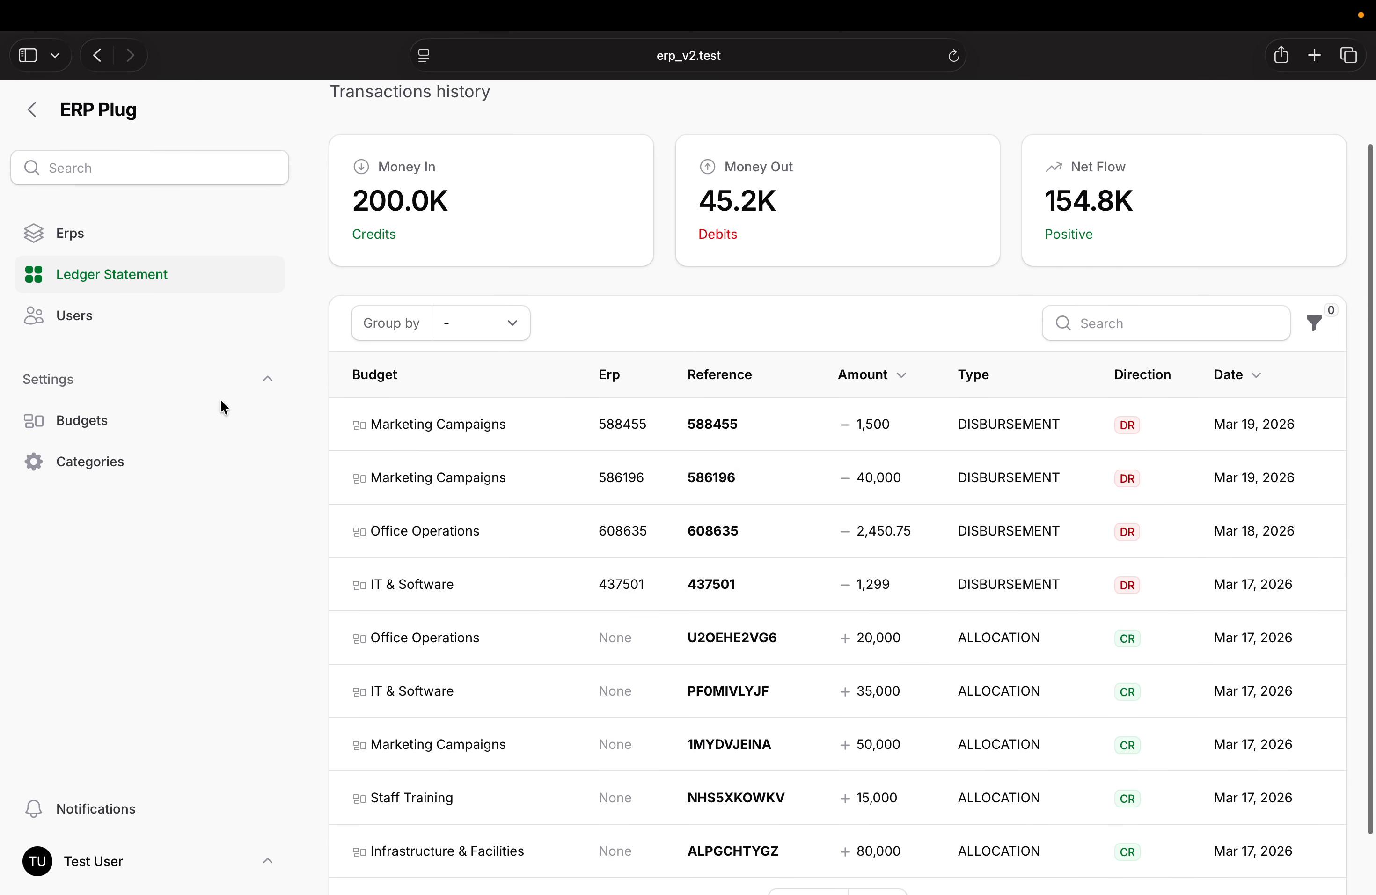
Open the Marketing Campaigns budget line and examine its allocation, balance and budget requests
left_click(137, 421)
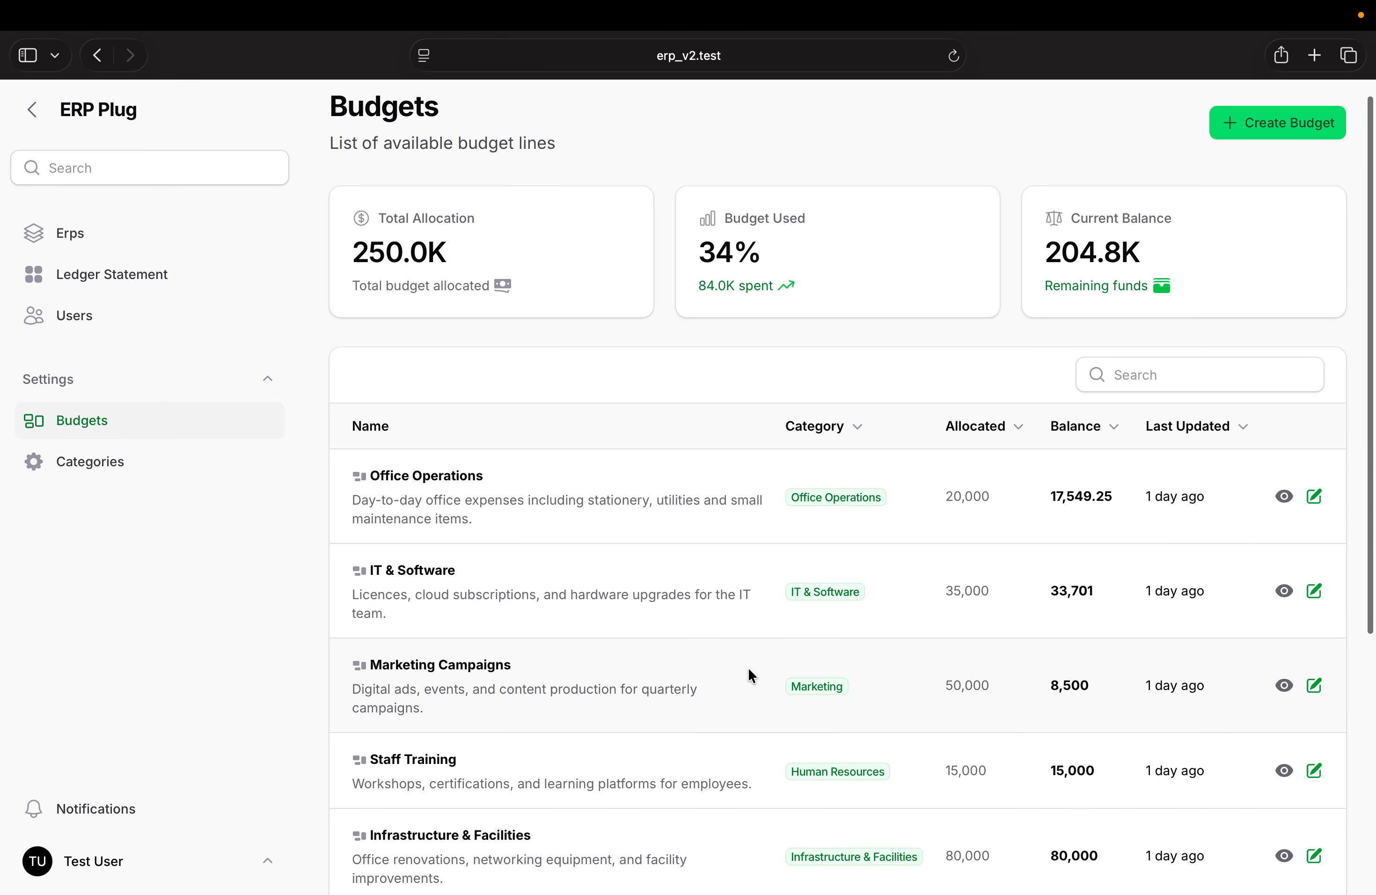
scroll(748, 669, "down", 4)
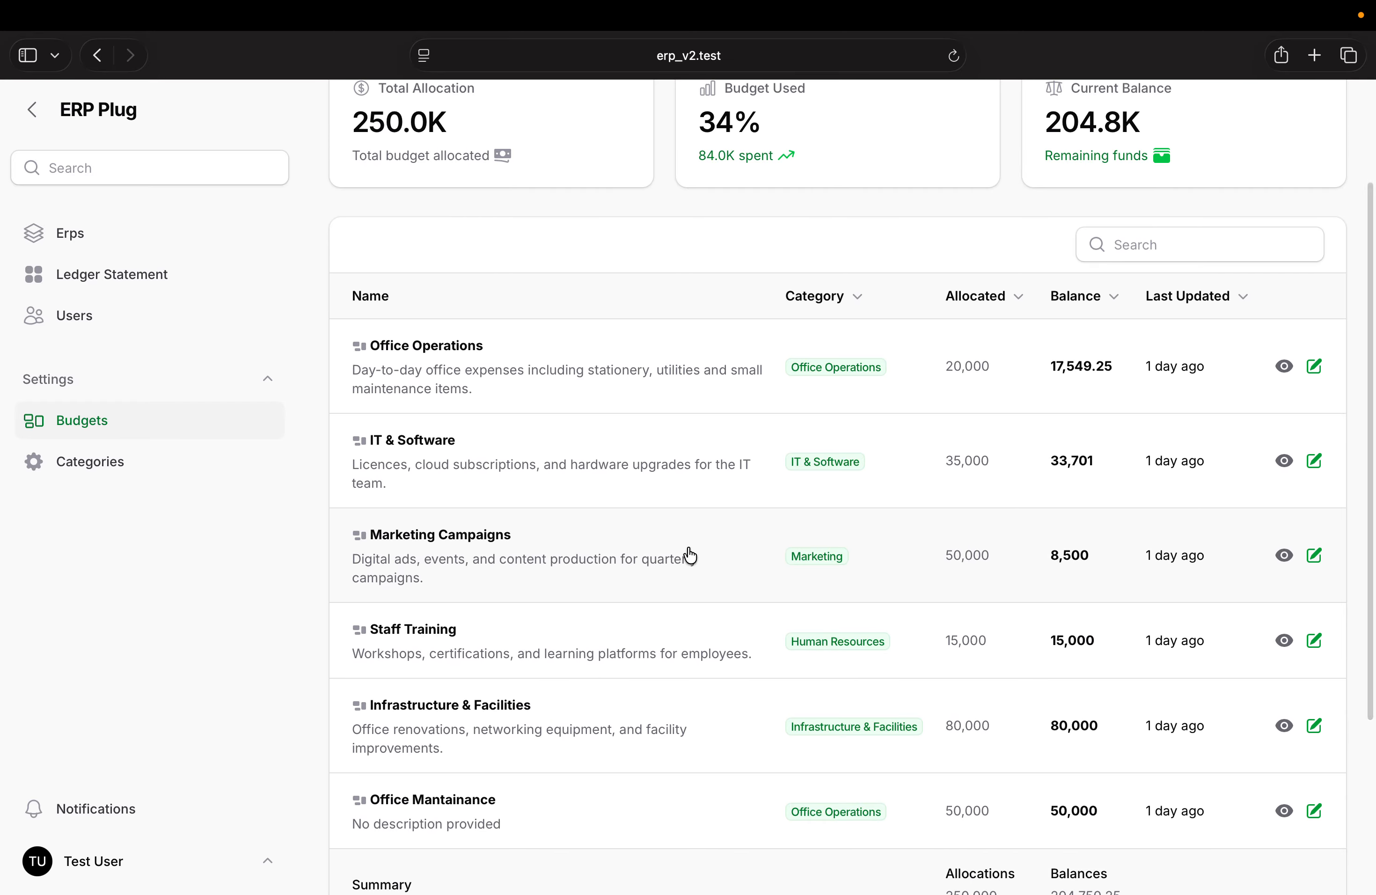
left_click(762, 557)
scroll(763, 556, "down", 1)
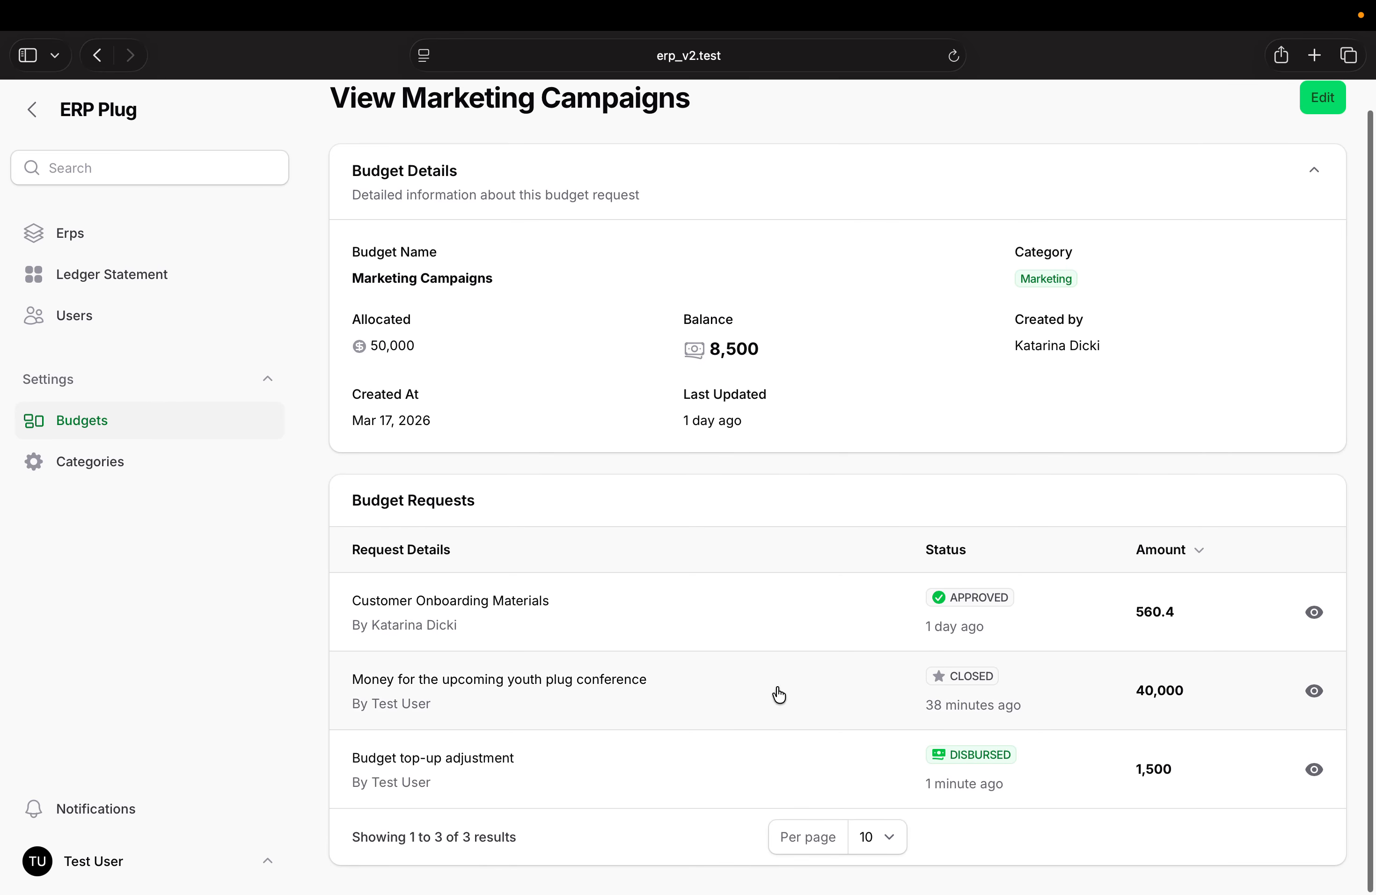
scroll(869, 574, "up", 1)
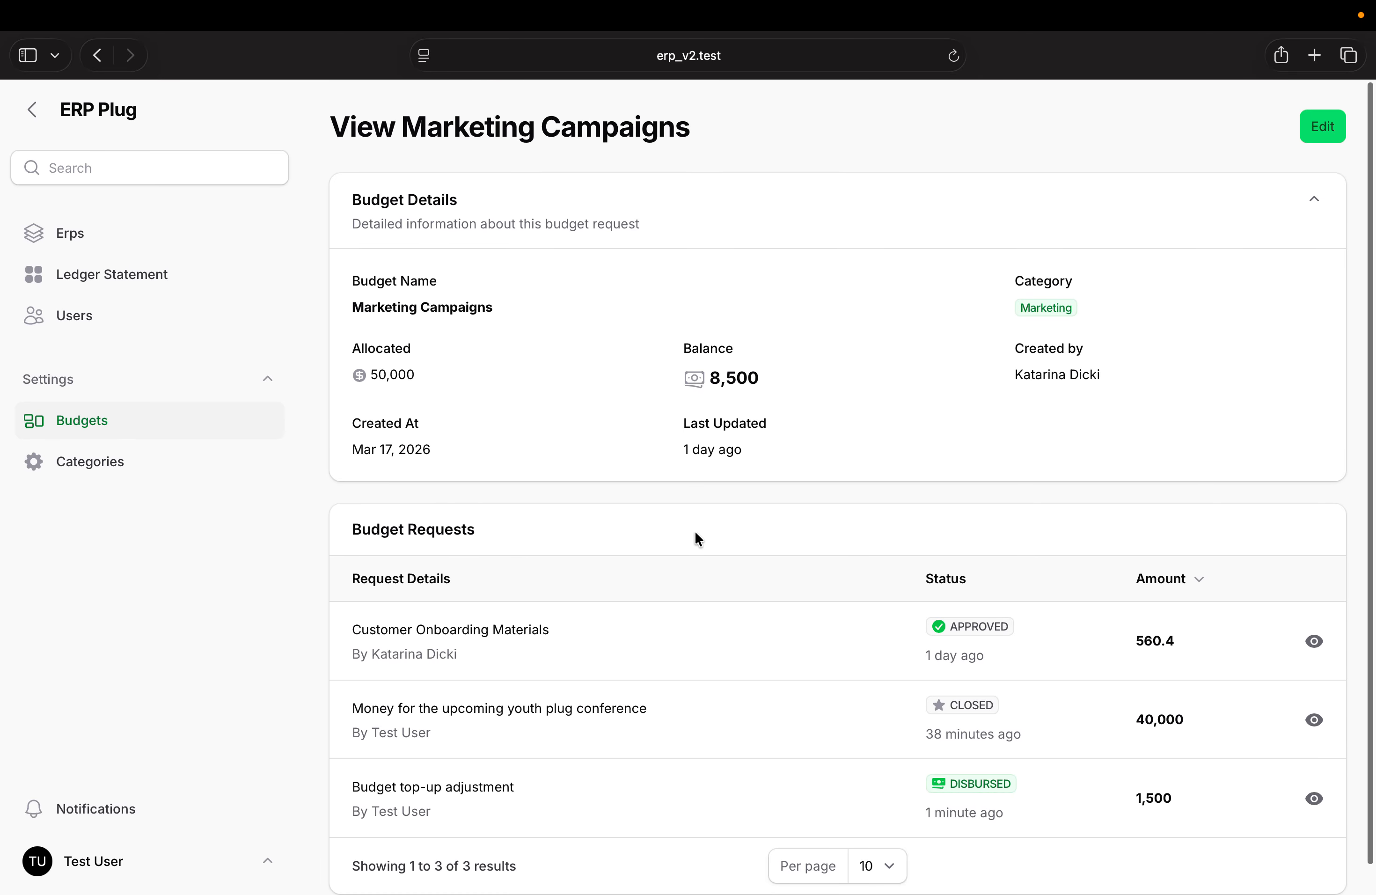
Return to the budgets list to review its summary figures and budget lines, and view the categories list
scroll(683, 518, "left", 5)
scroll(663, 380, "up", 5)
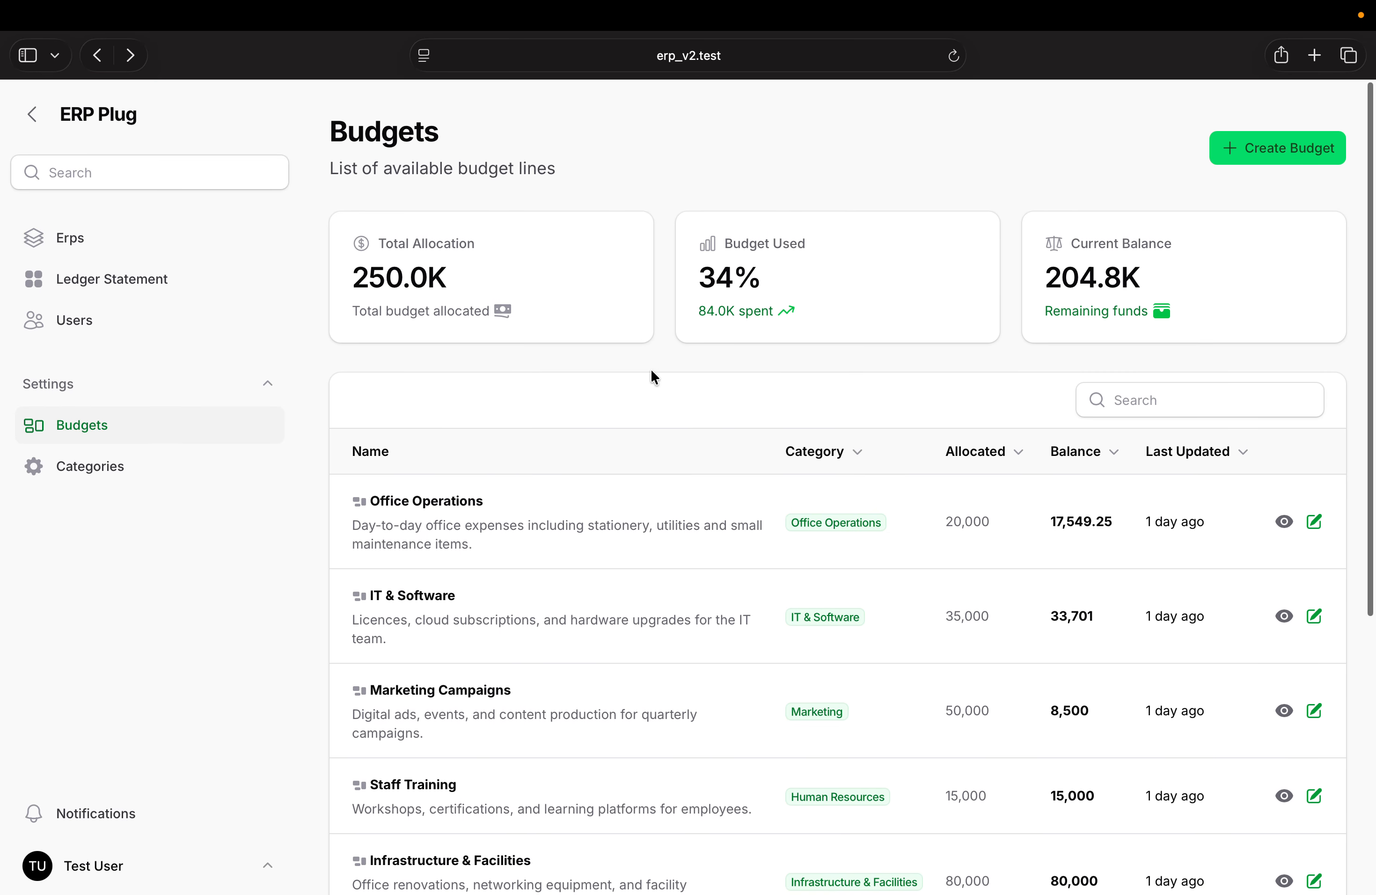
left_click_drag(475, 238, 352, 238)
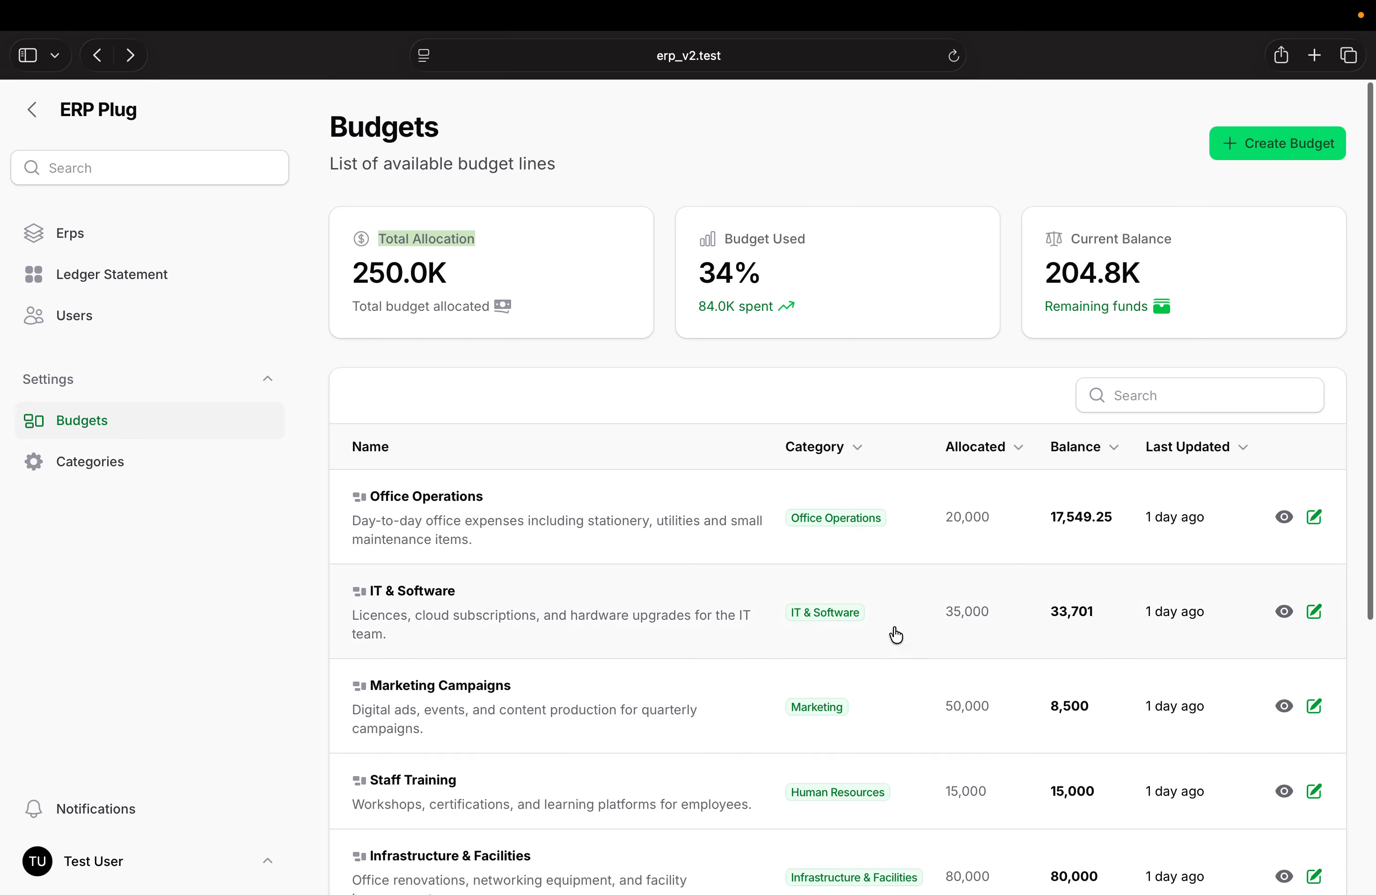
left_click_drag(788, 272, 705, 272)
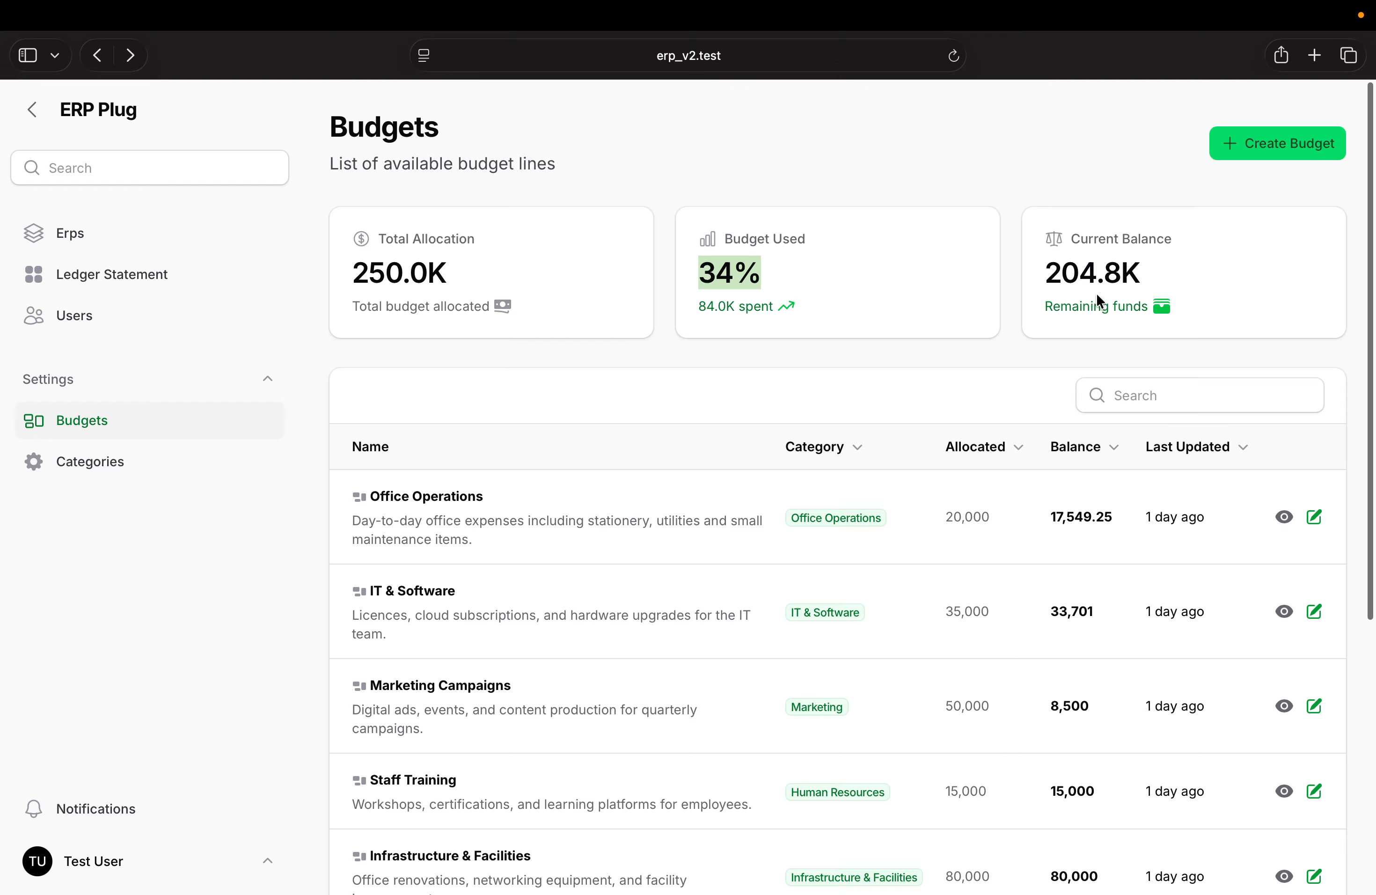
scroll(855, 545, "down", 3)
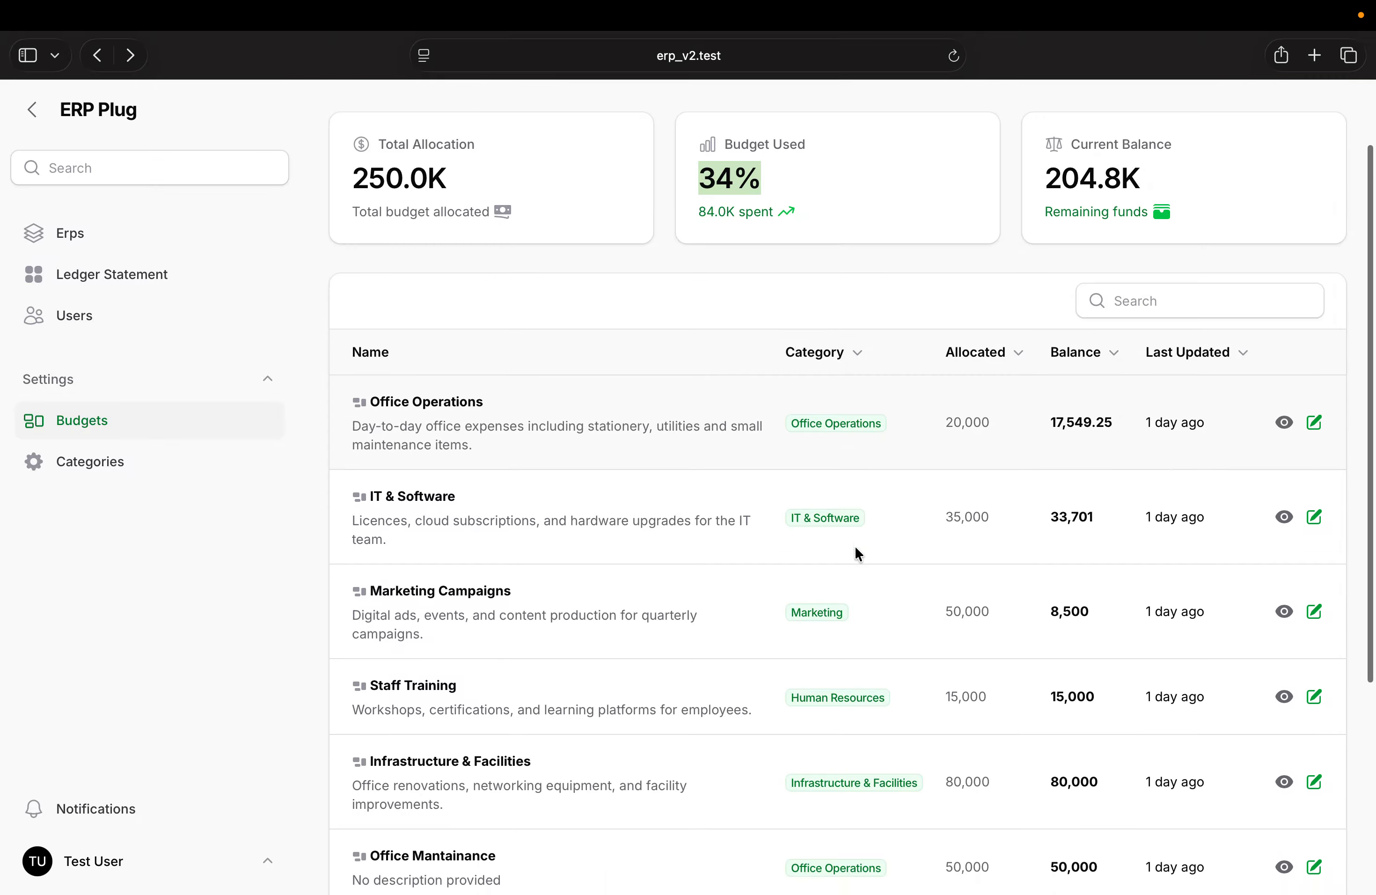
scroll(773, 622, "down", 2)
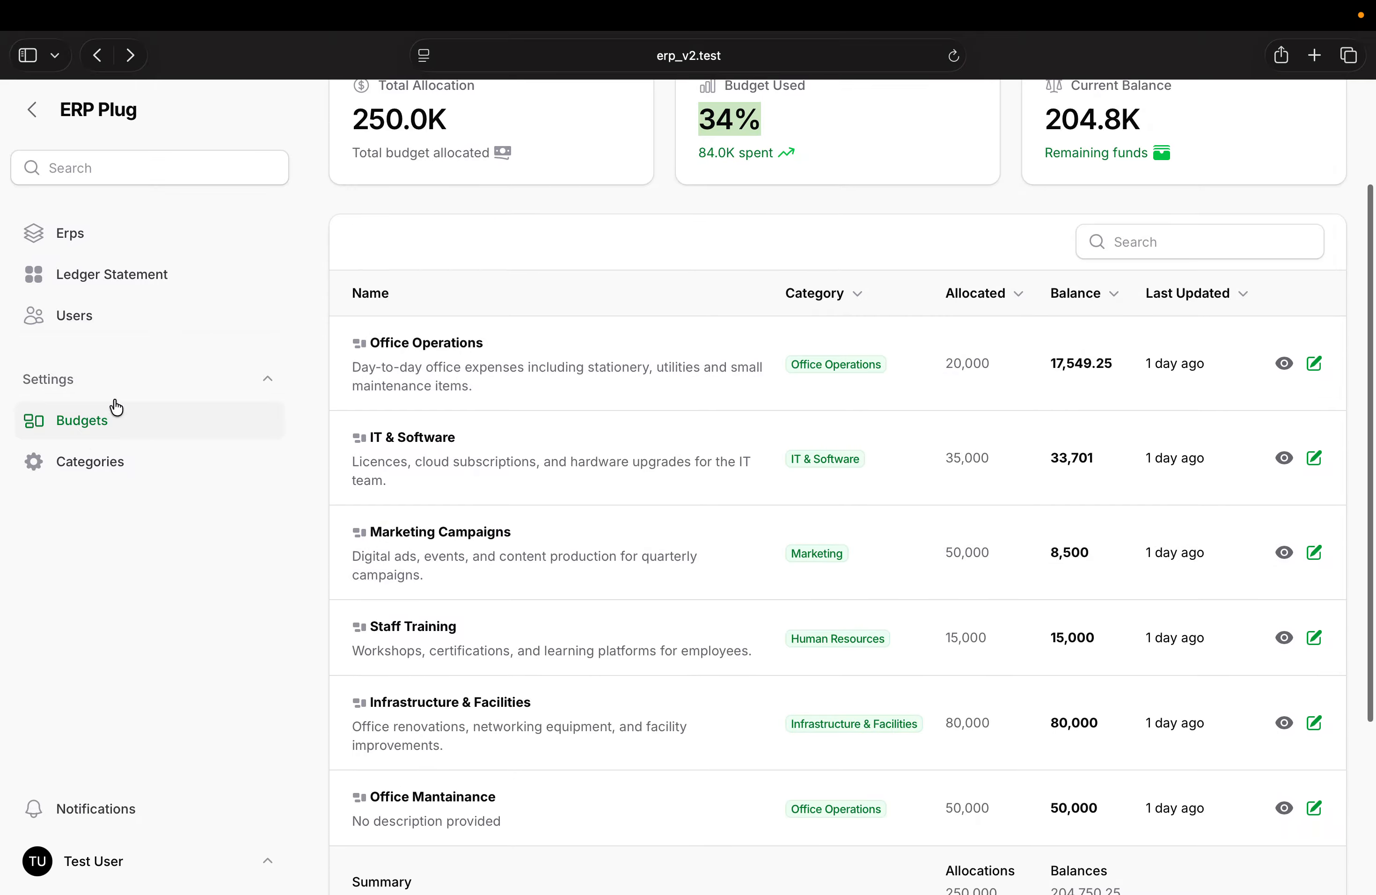
left_click(84, 468)
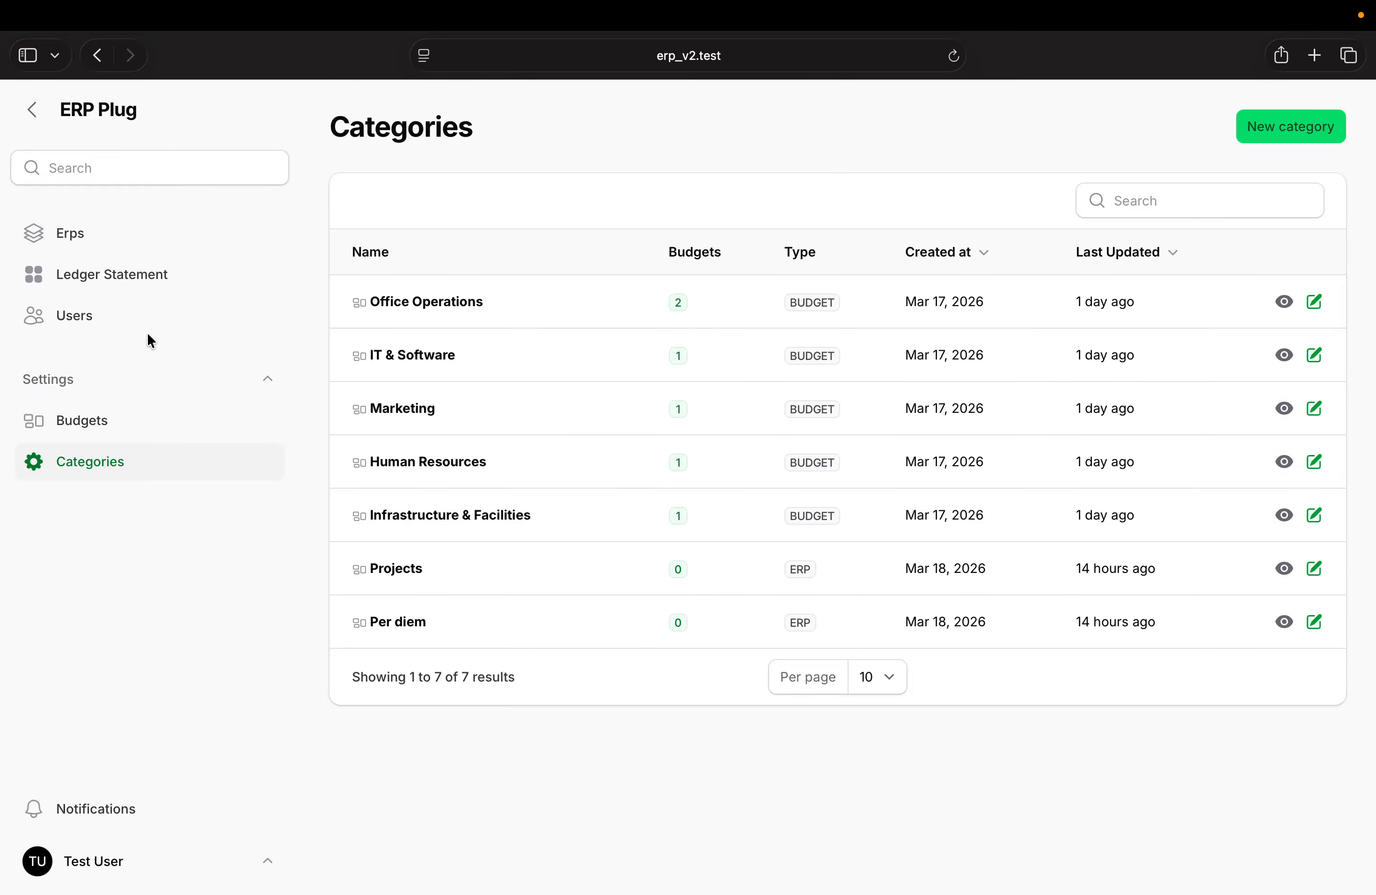
Start creating a new system user and enter the user's full name
left_click(109, 318)
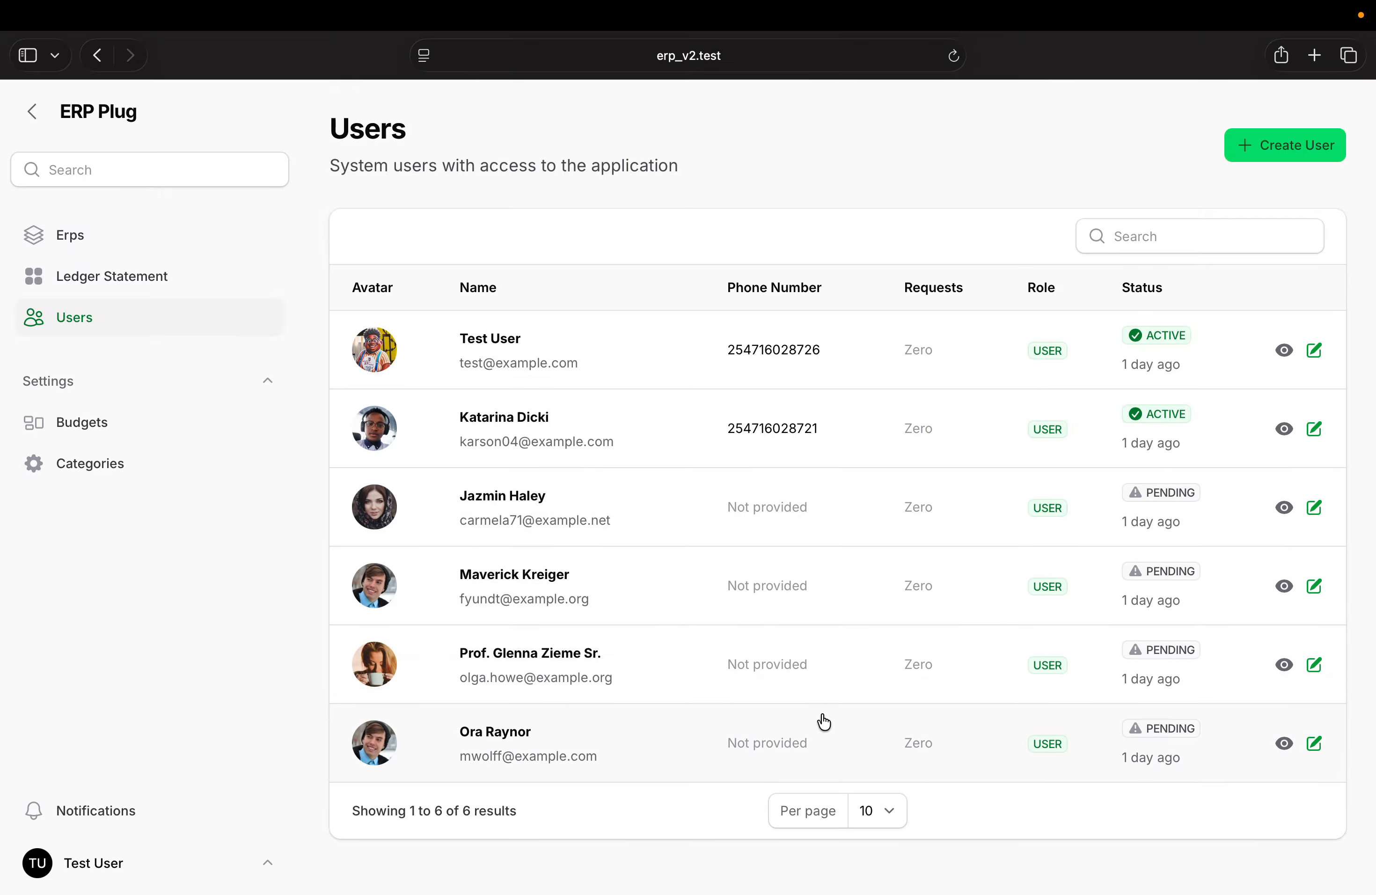
left_click(1316, 144)
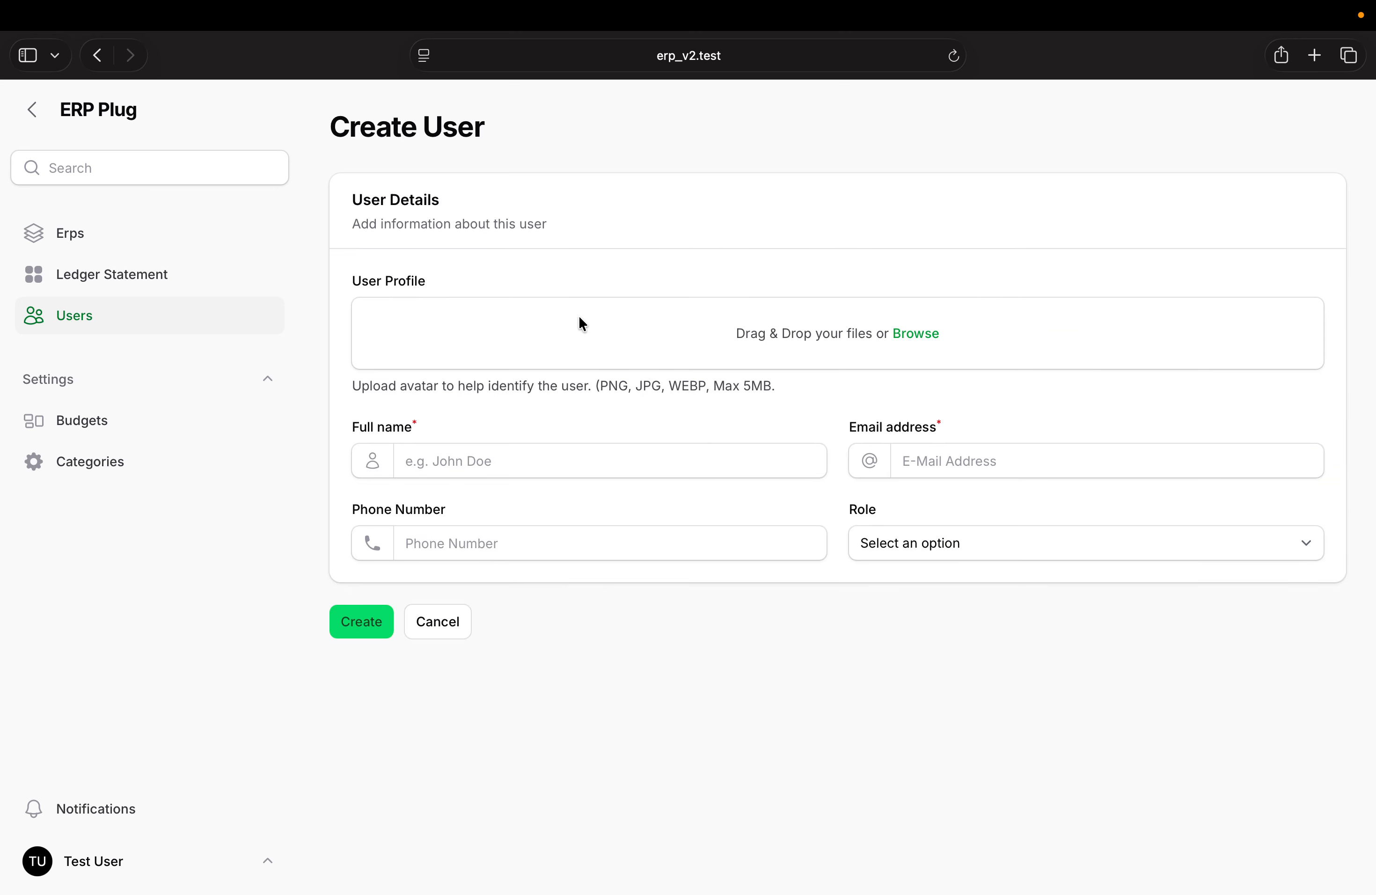
left_click(672, 462)
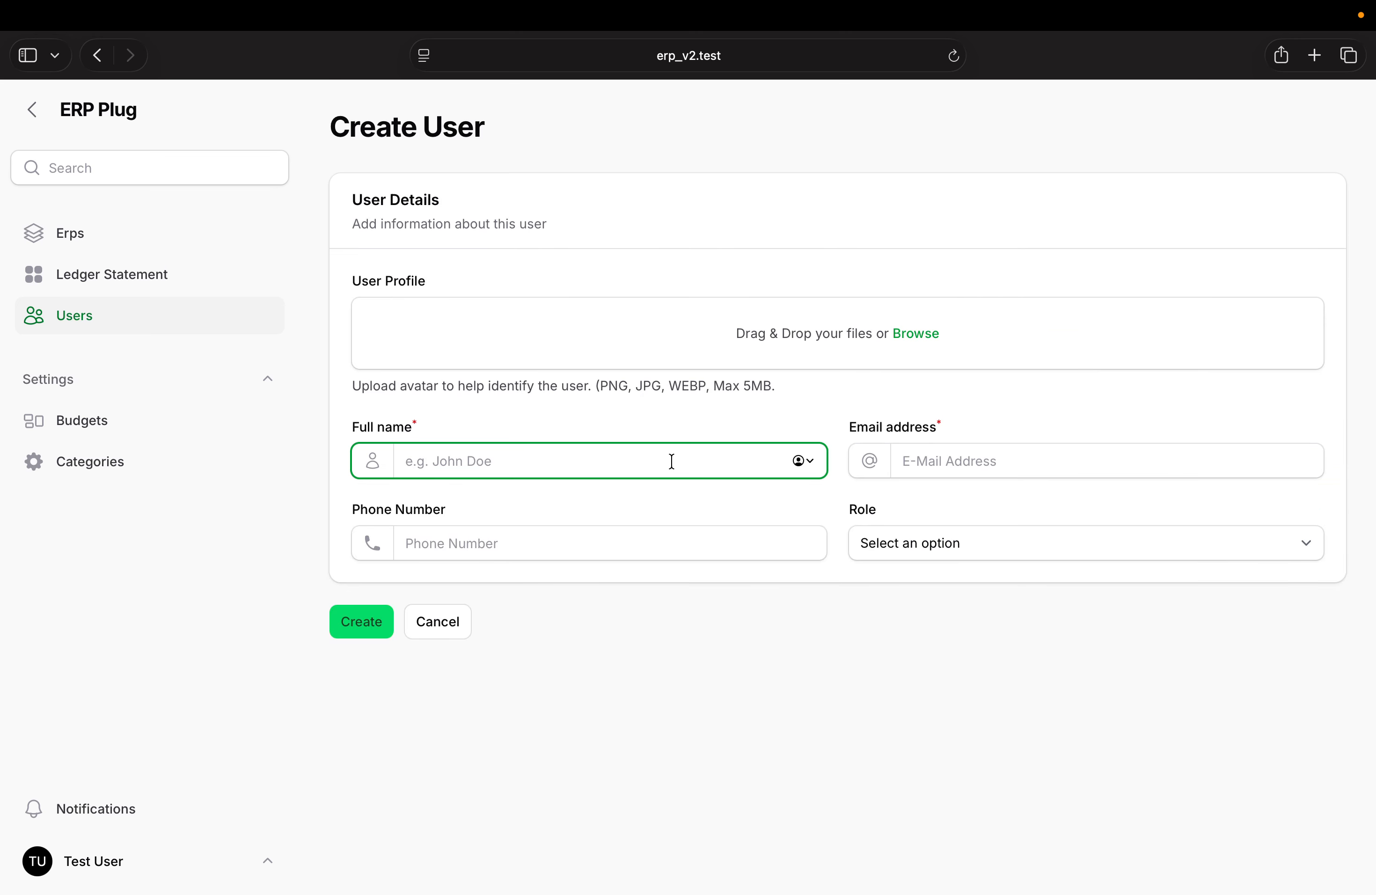
type("Jane Doe")
Fill in the new user's email address, correcting its domain, and point out the phone number field
left_click(1086, 468)
type("jane")
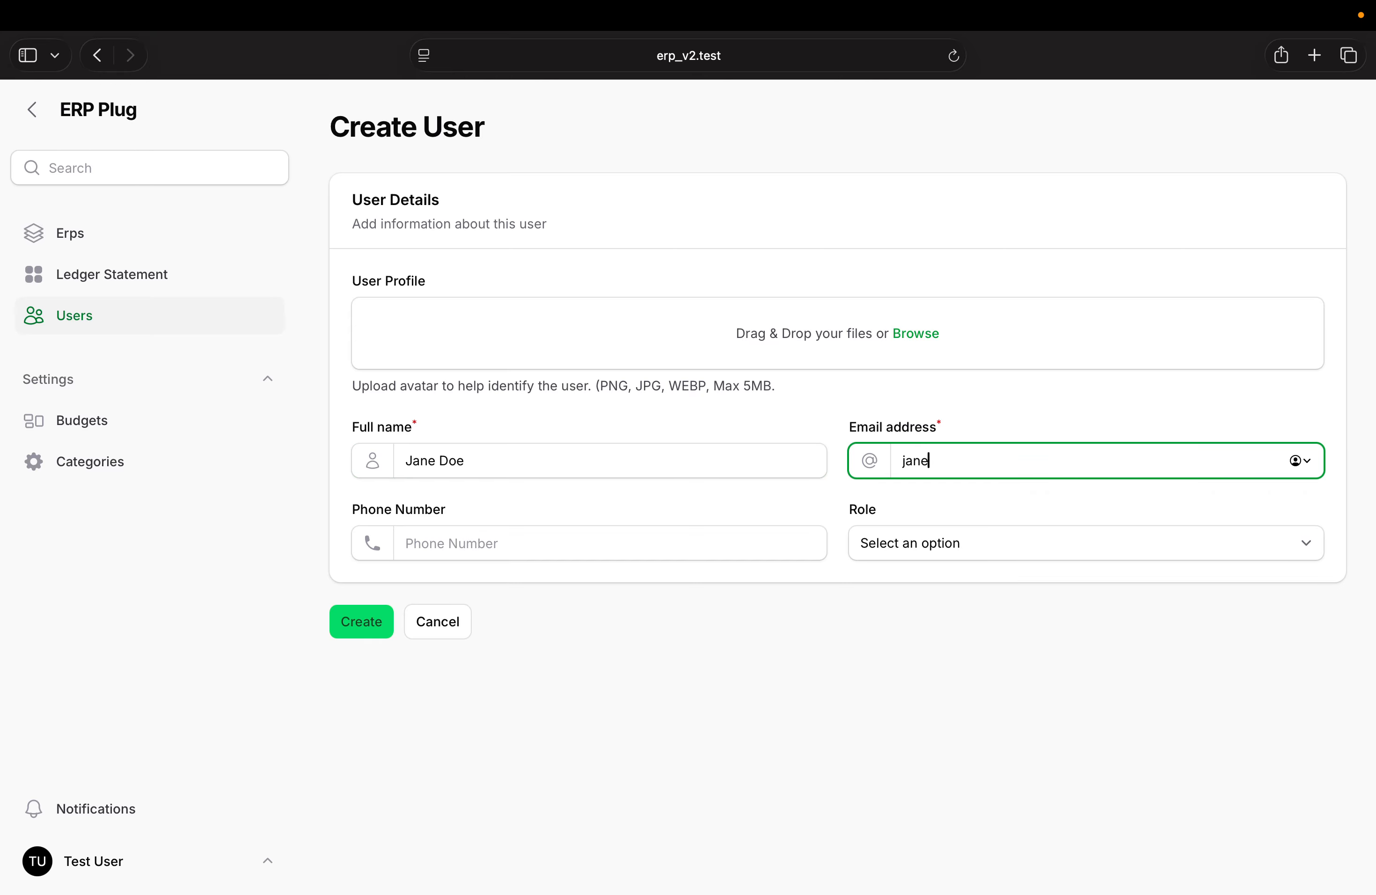
type("@mail.com")
double_click(948, 465)
type("example.com")
left_click(585, 541)
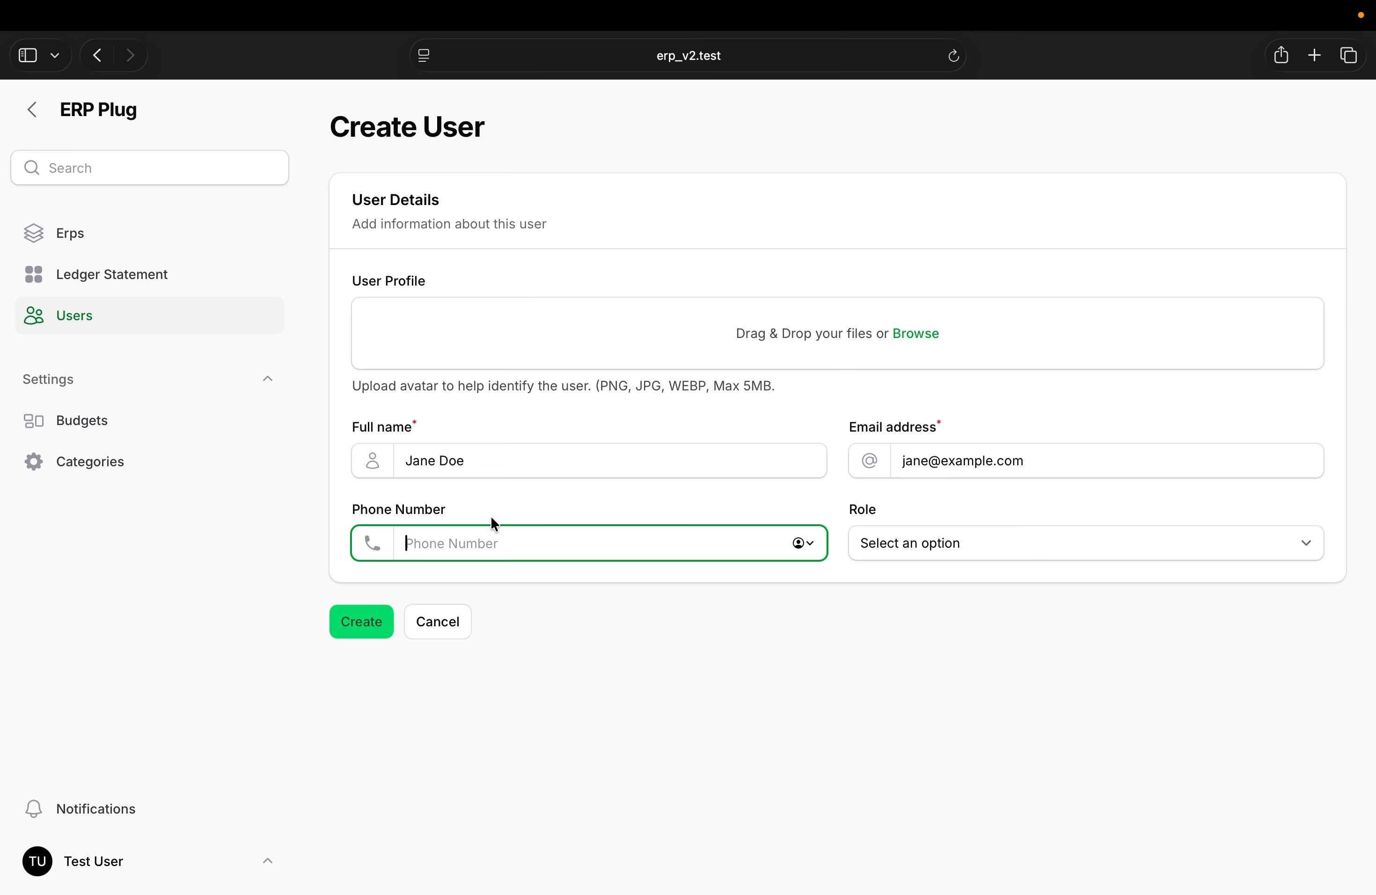
left_click_drag(457, 514, 342, 509)
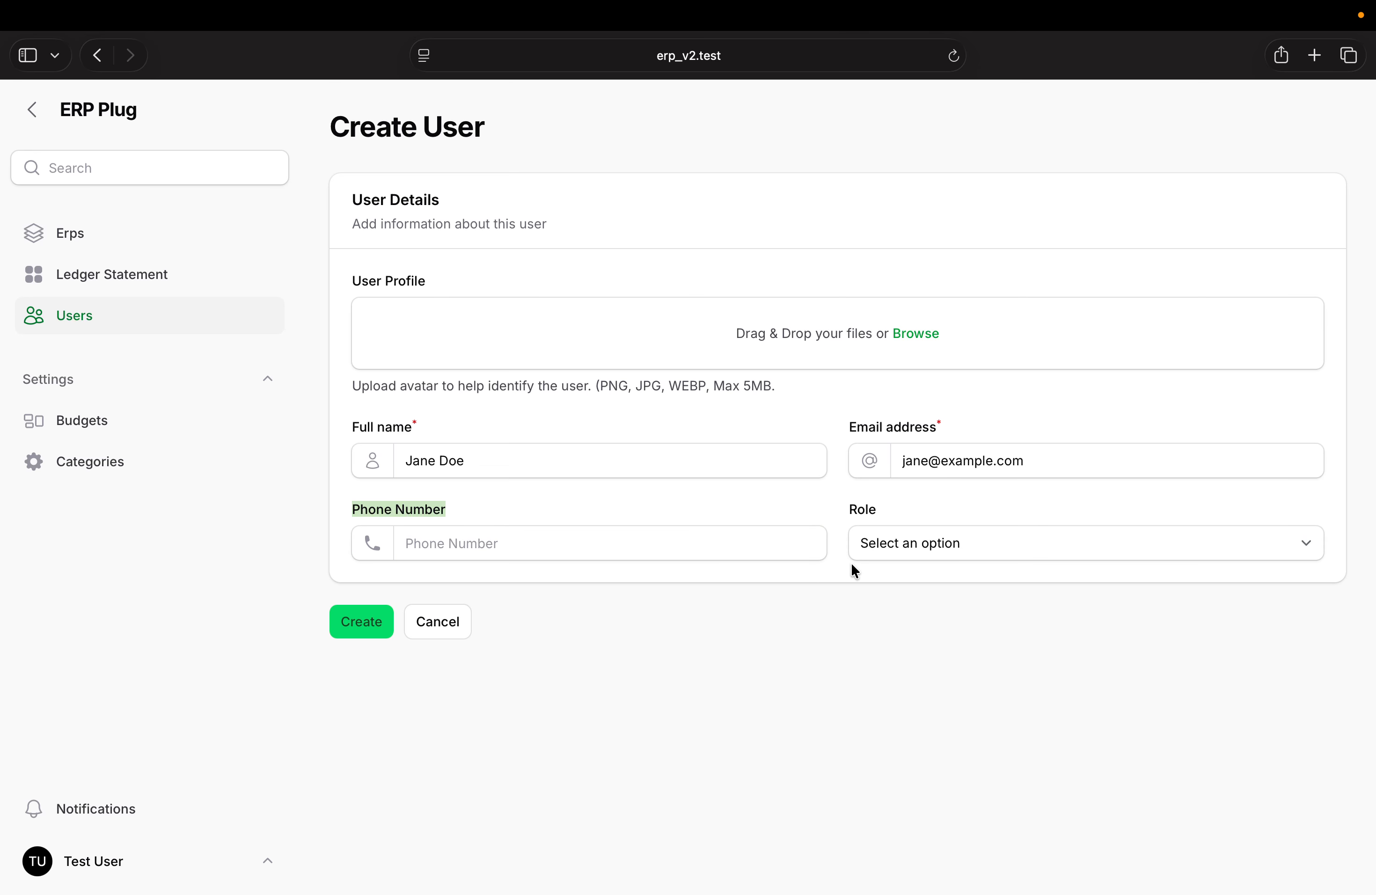
Set the new user's role to User and upload Screenshot 2026-03-17 at 20.39.30 from the ScreenShots folder as the profile image
left_click(893, 549)
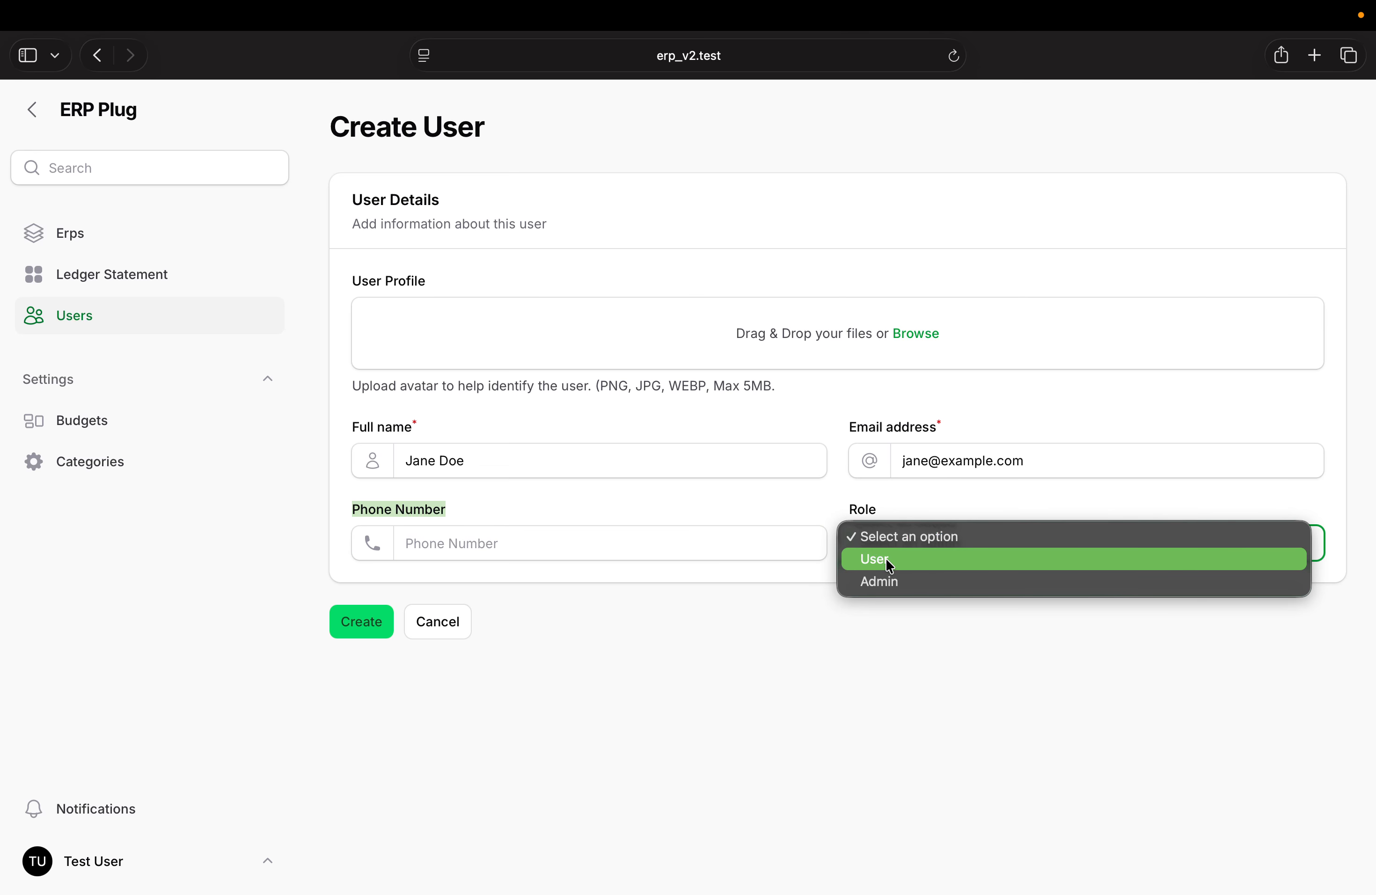
left_click(886, 561)
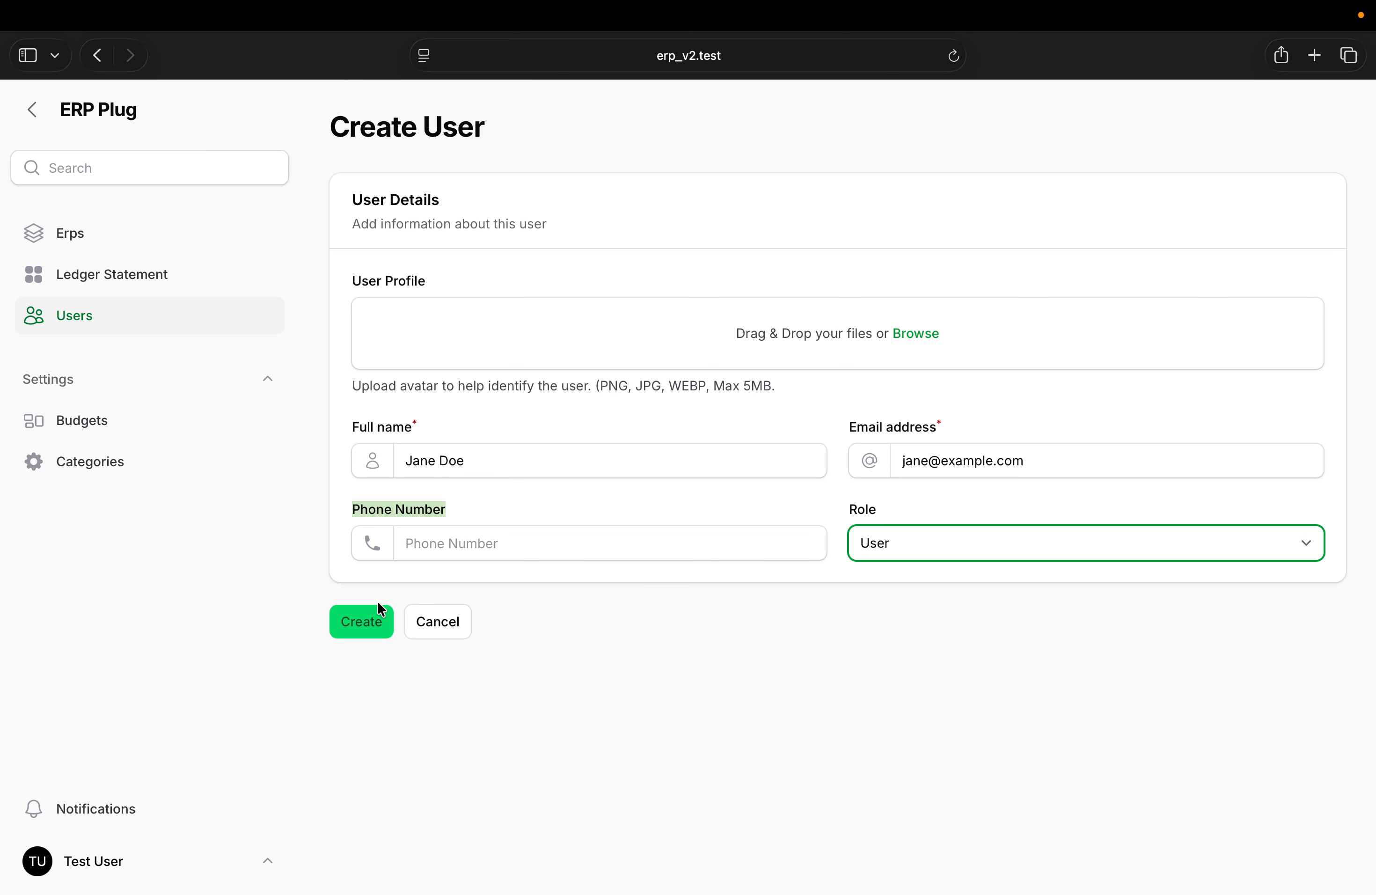
left_click(915, 335)
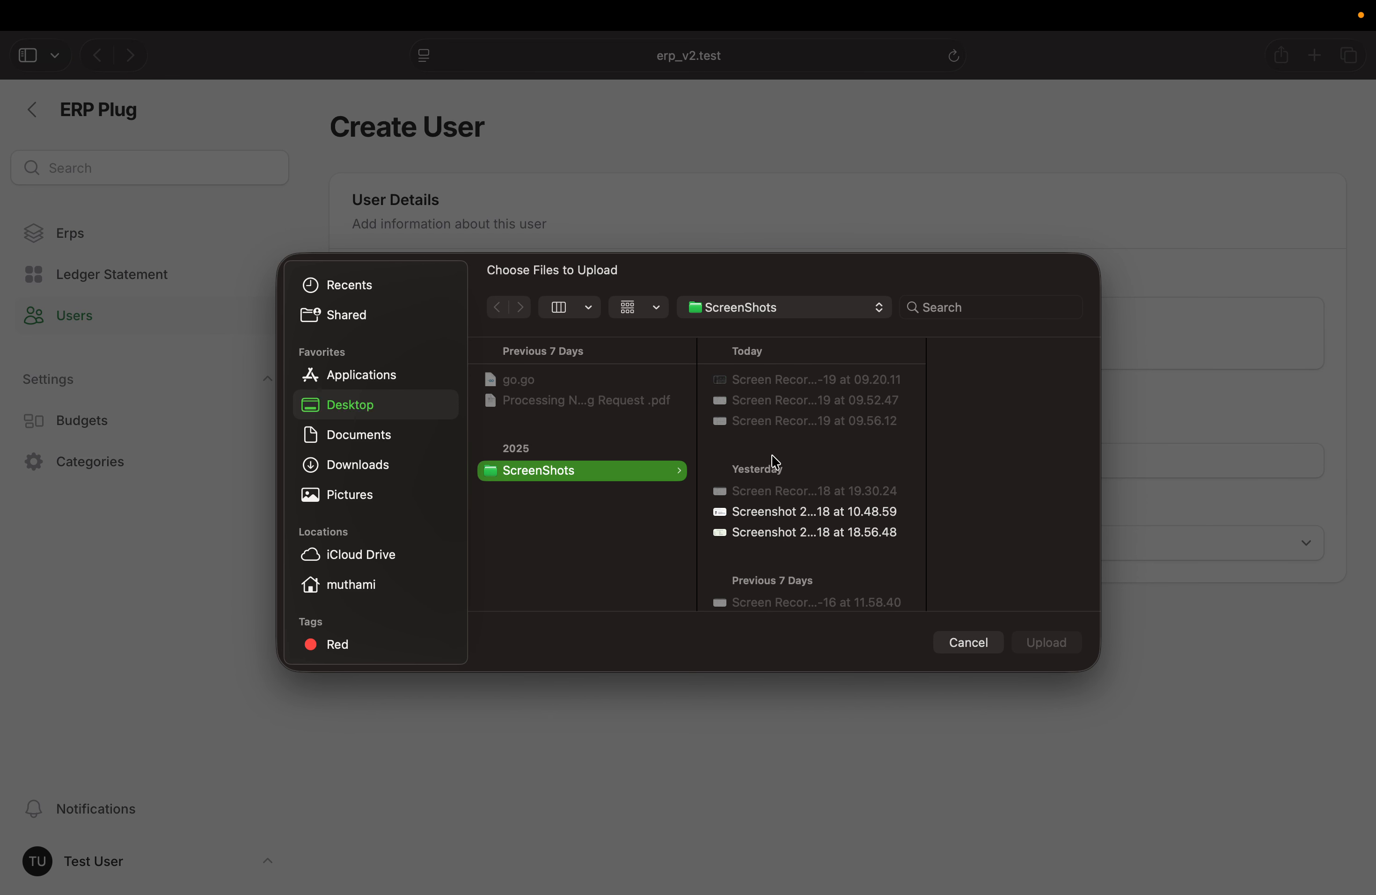
left_click(757, 513)
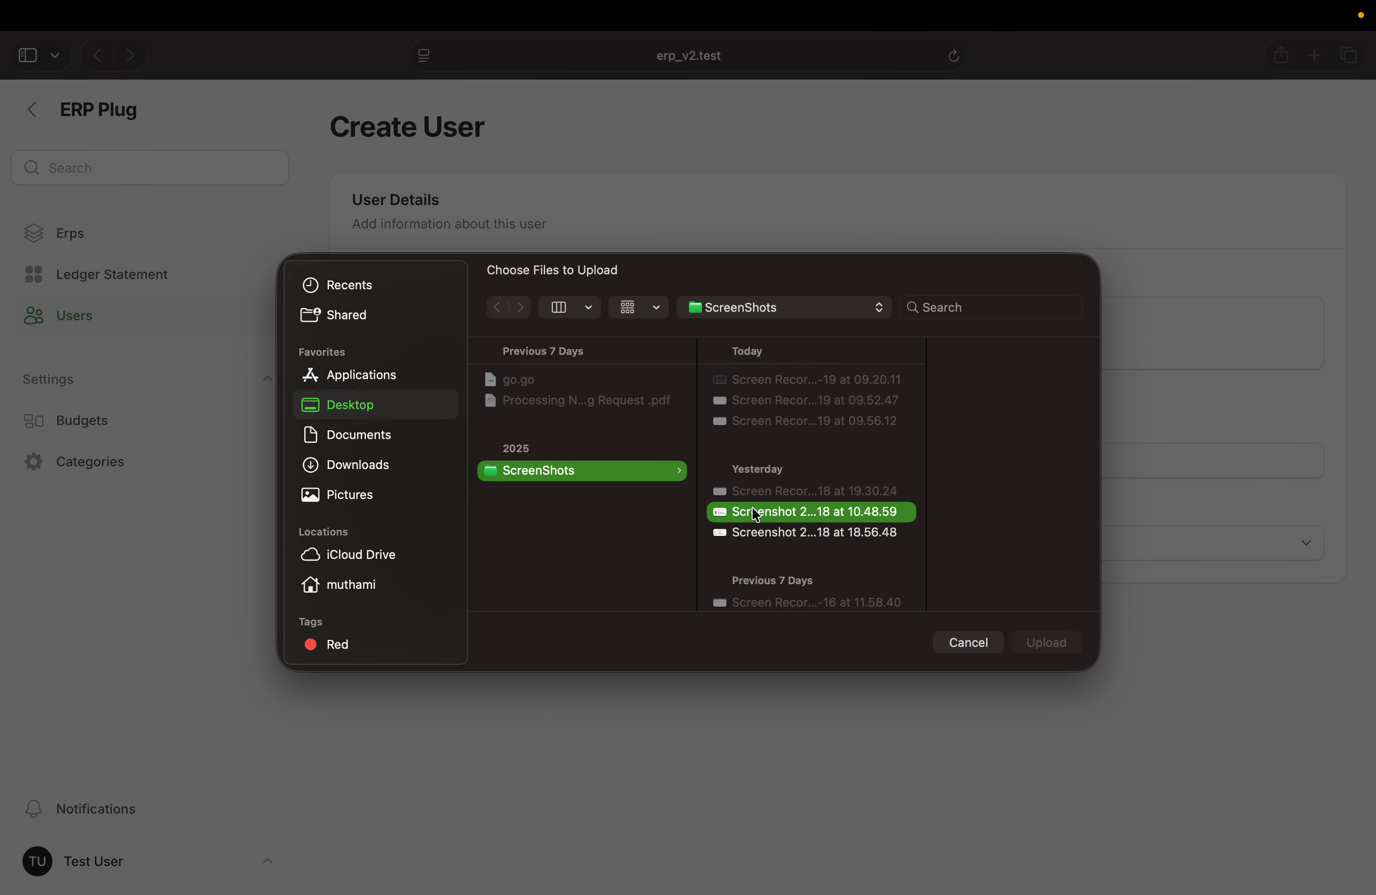
left_click(756, 534)
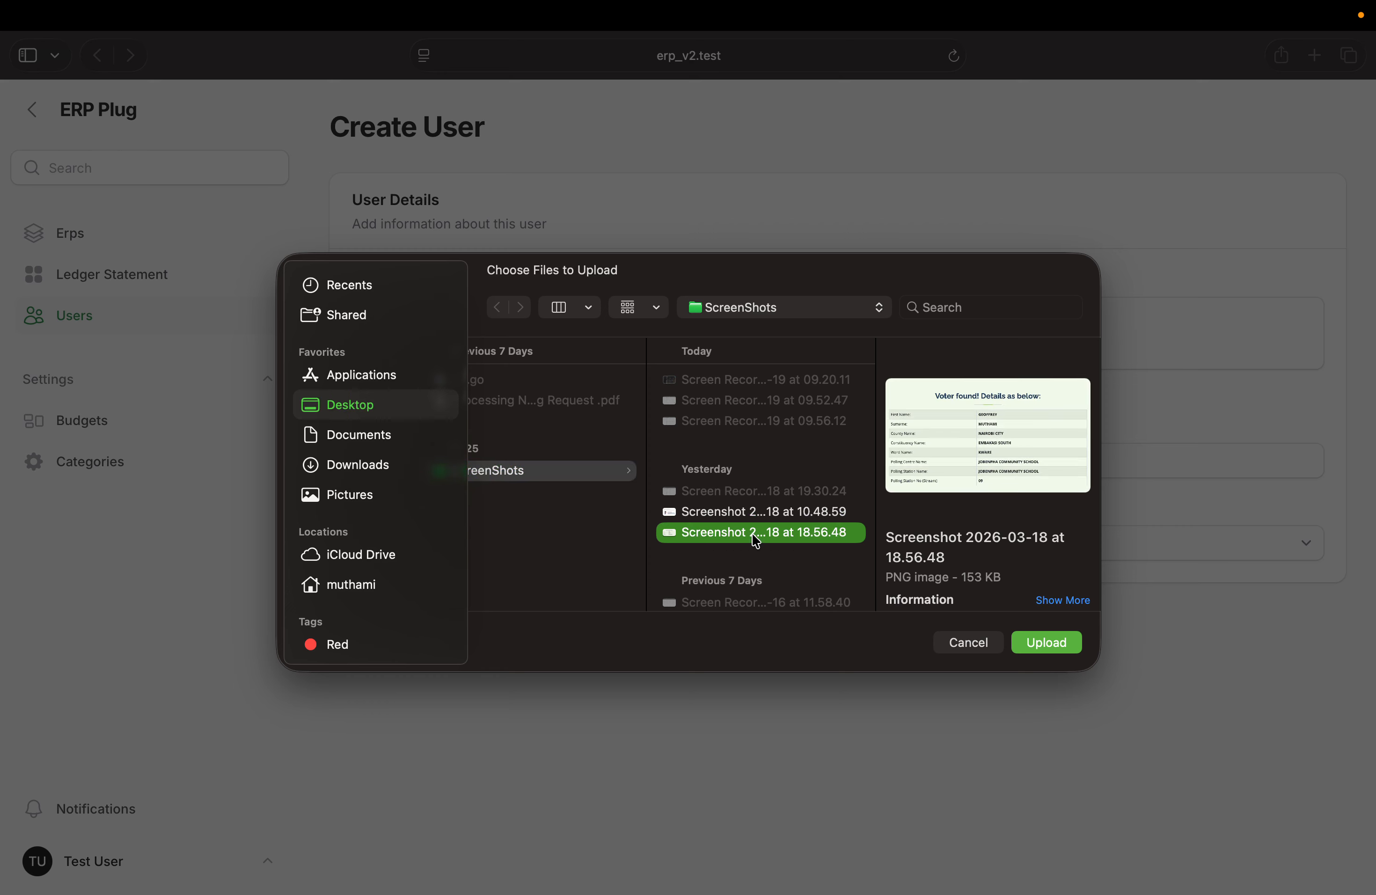
scroll(761, 523, "down", 5)
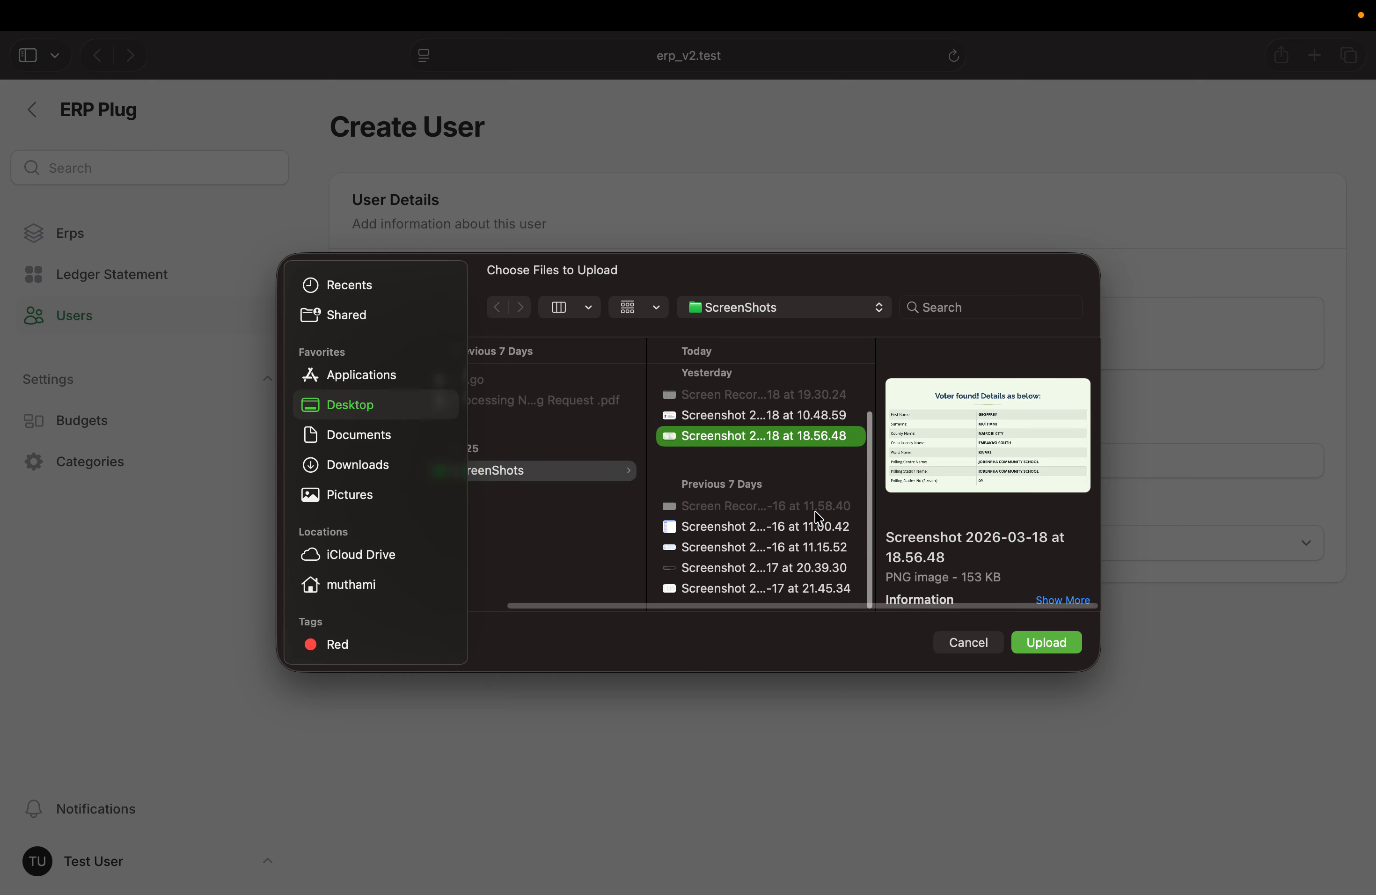
left_click(761, 531)
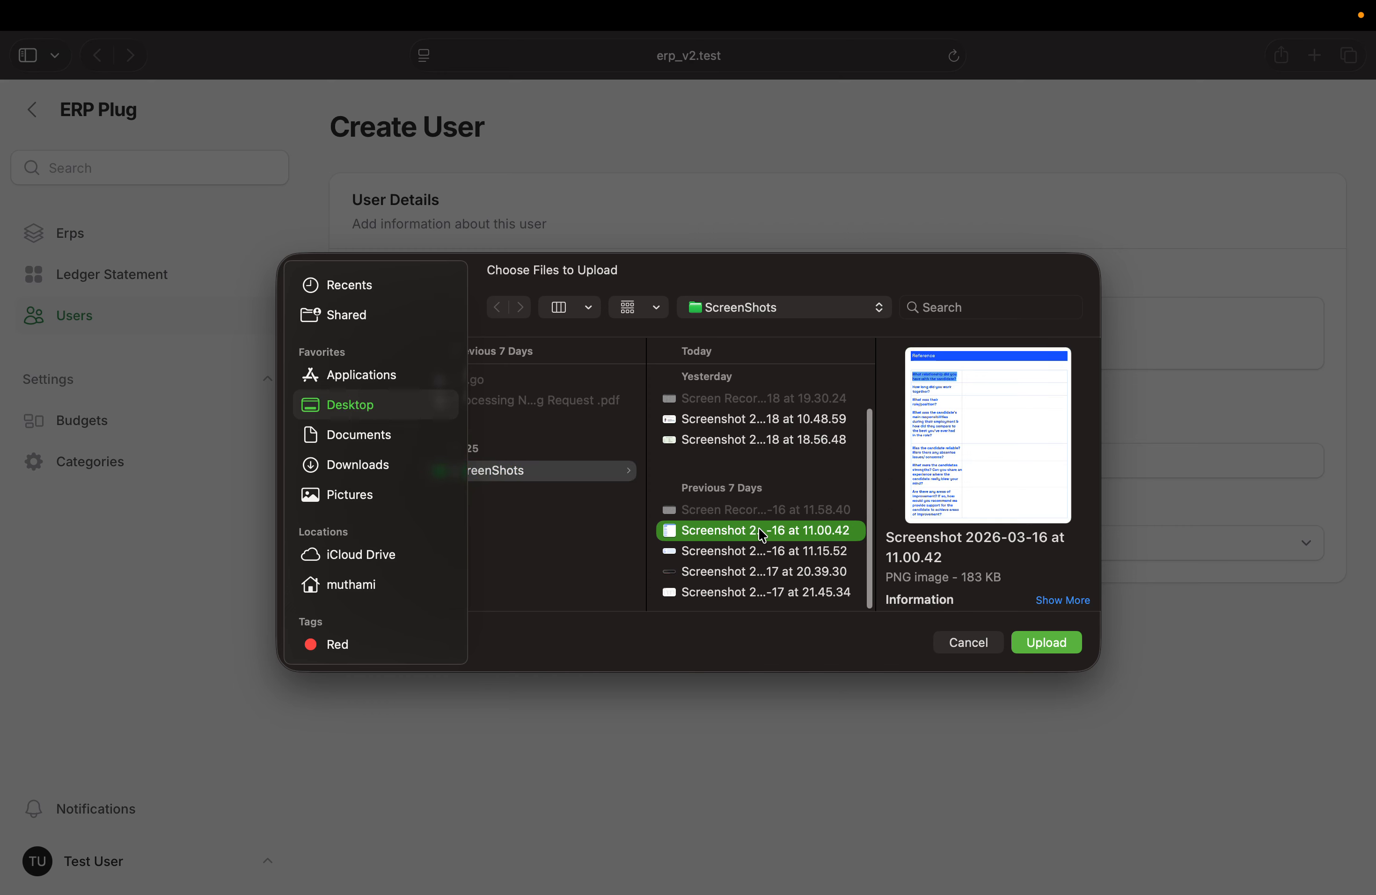
left_click(744, 556)
scroll(732, 573, "down", 1)
left_click(719, 590)
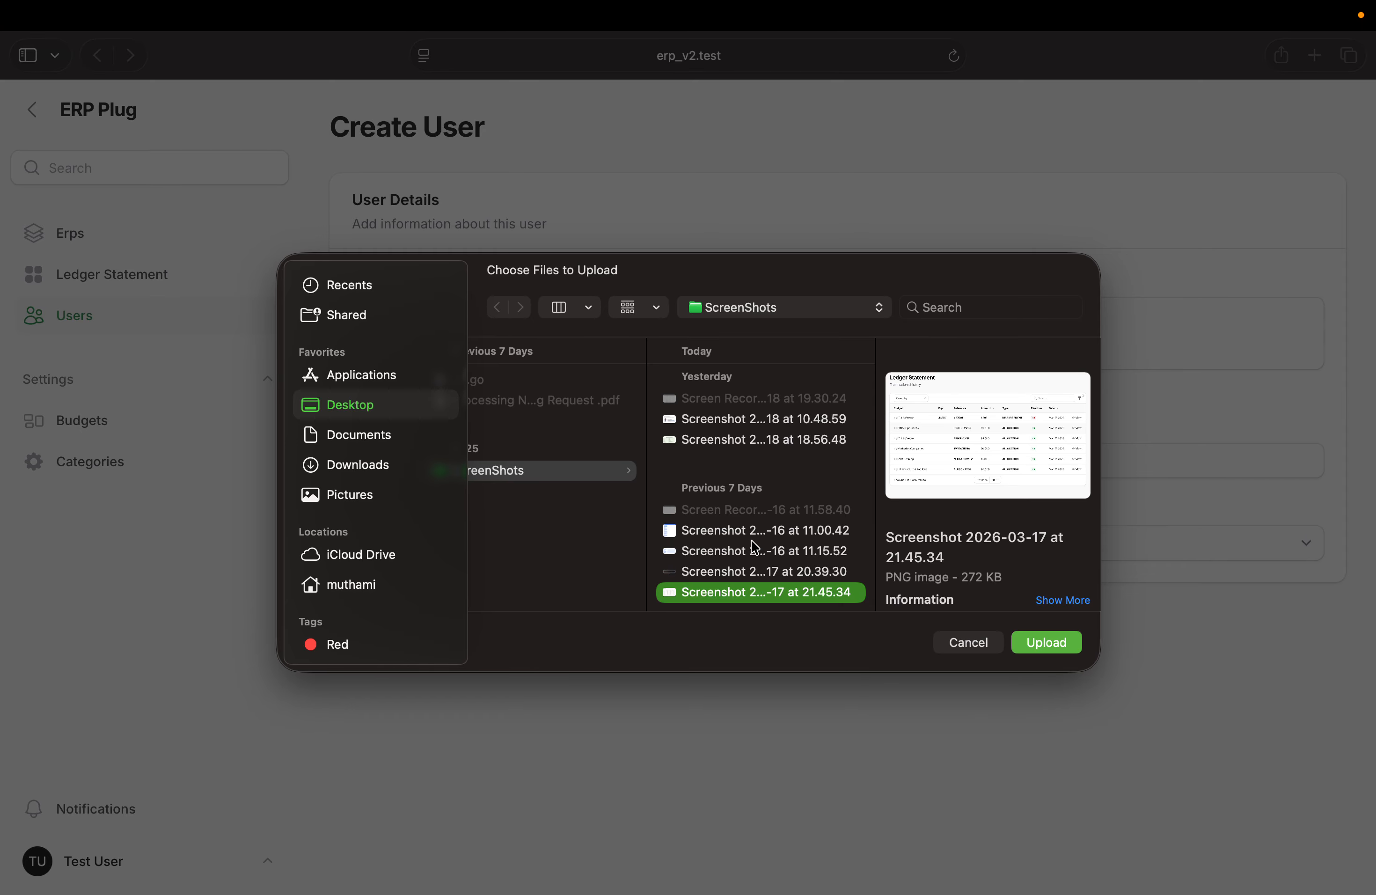
left_click(735, 573)
left_click(750, 552)
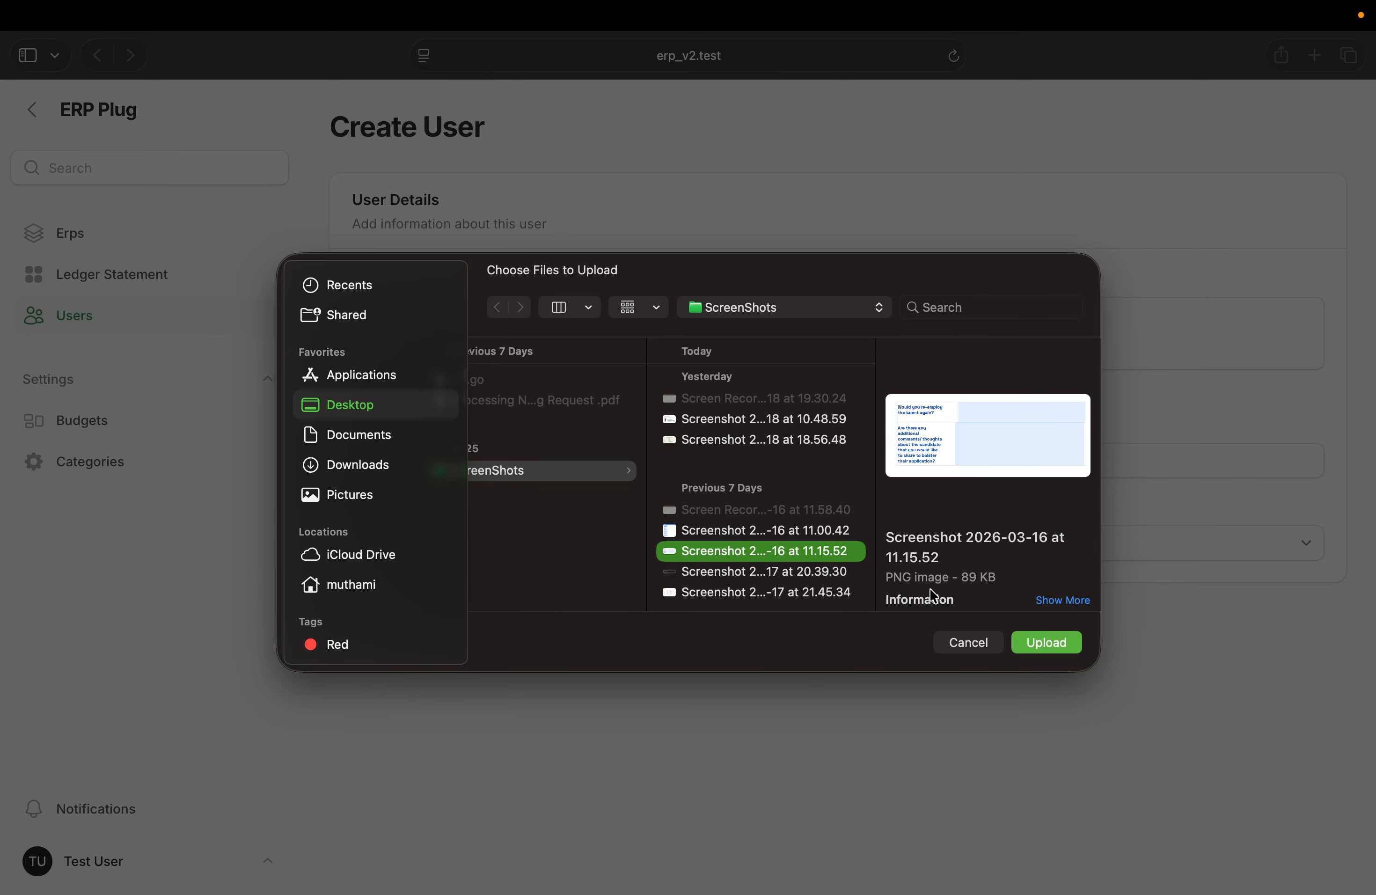
left_click(717, 575)
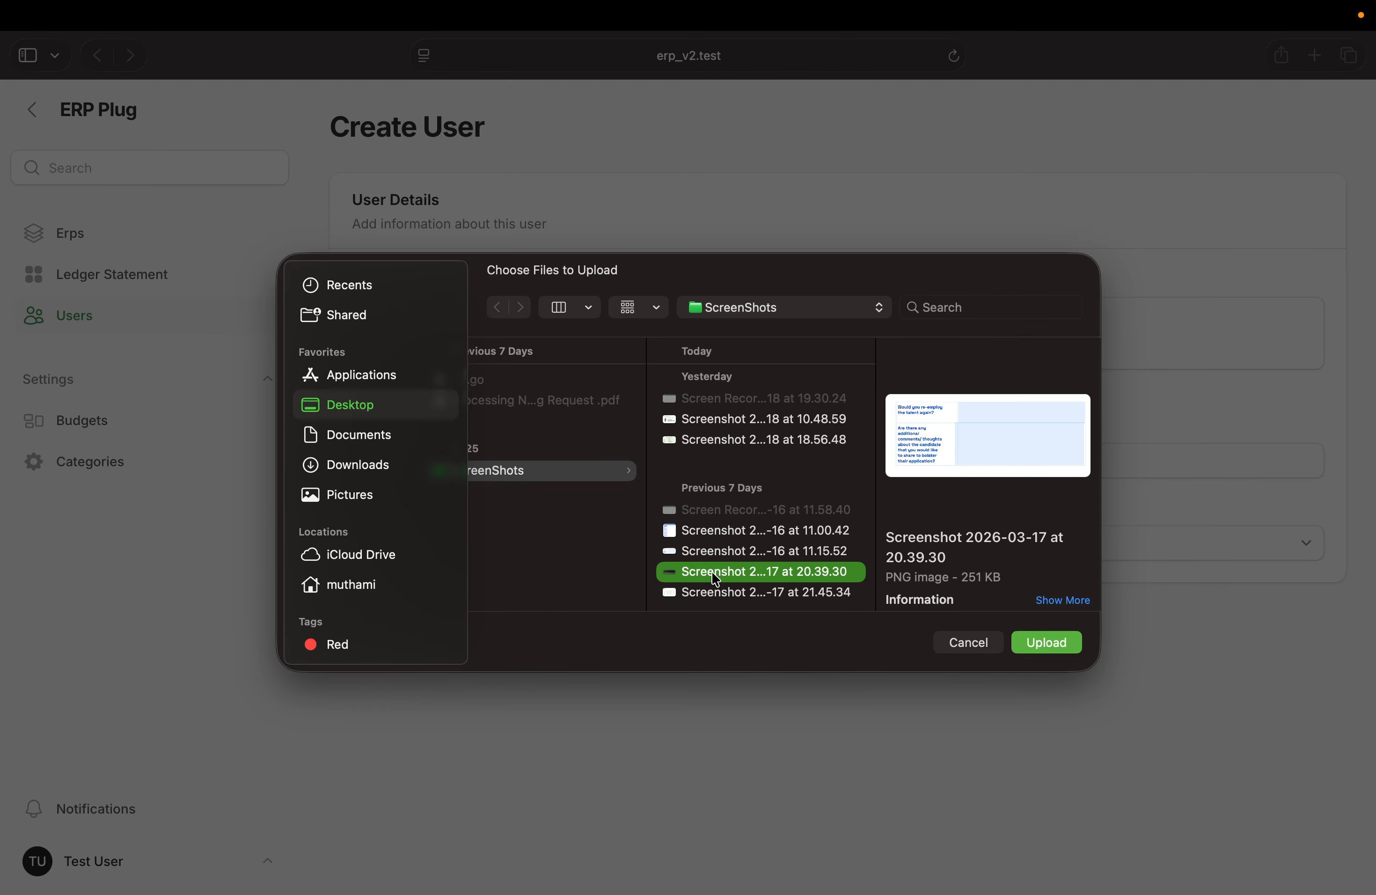
left_click(1049, 643)
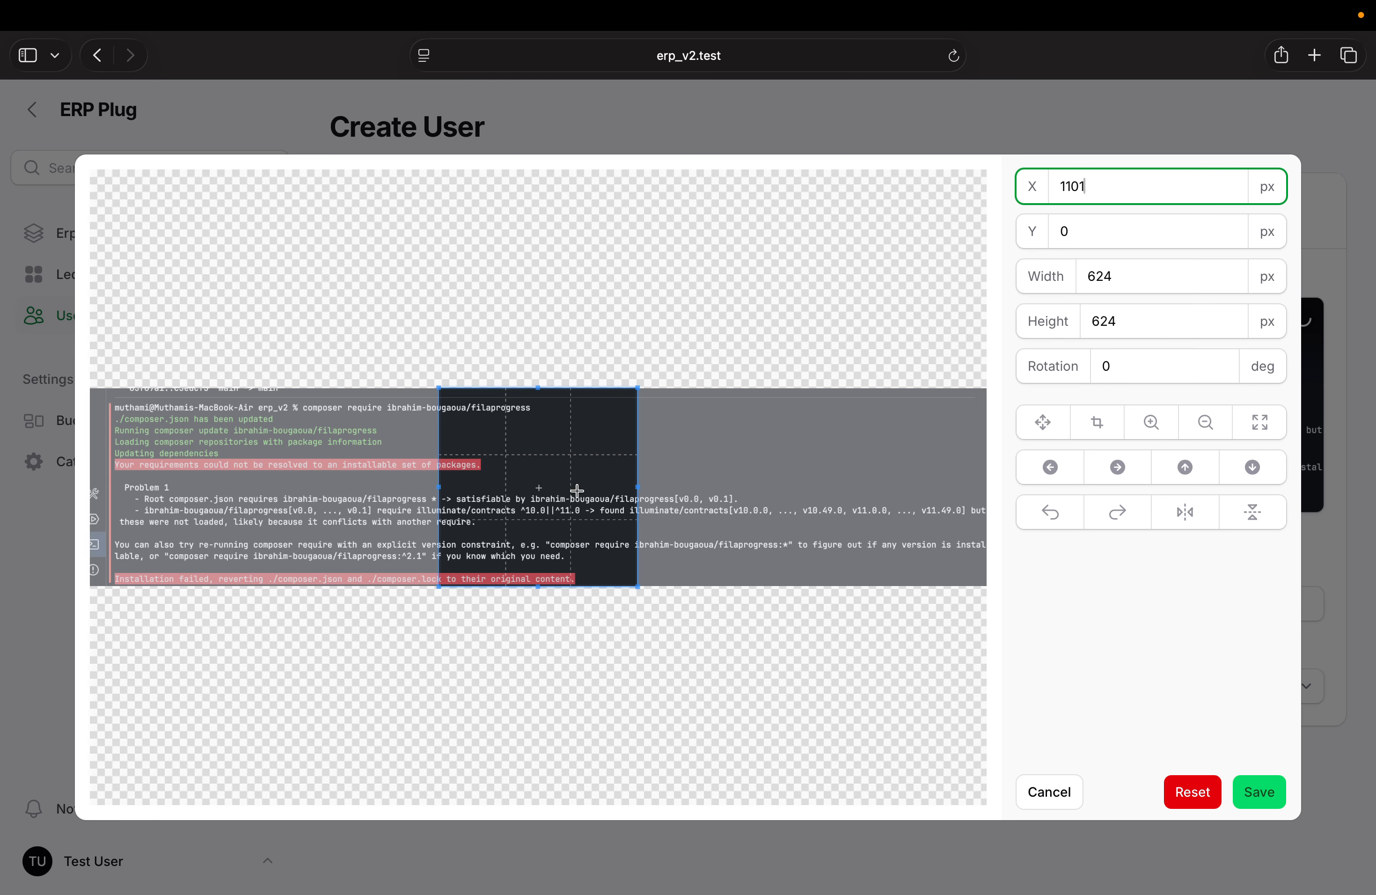
Move the profile image's crop frame towards the image's left end, at about X 79 px, and save the crop
left_click_drag(544, 489, 246, 425)
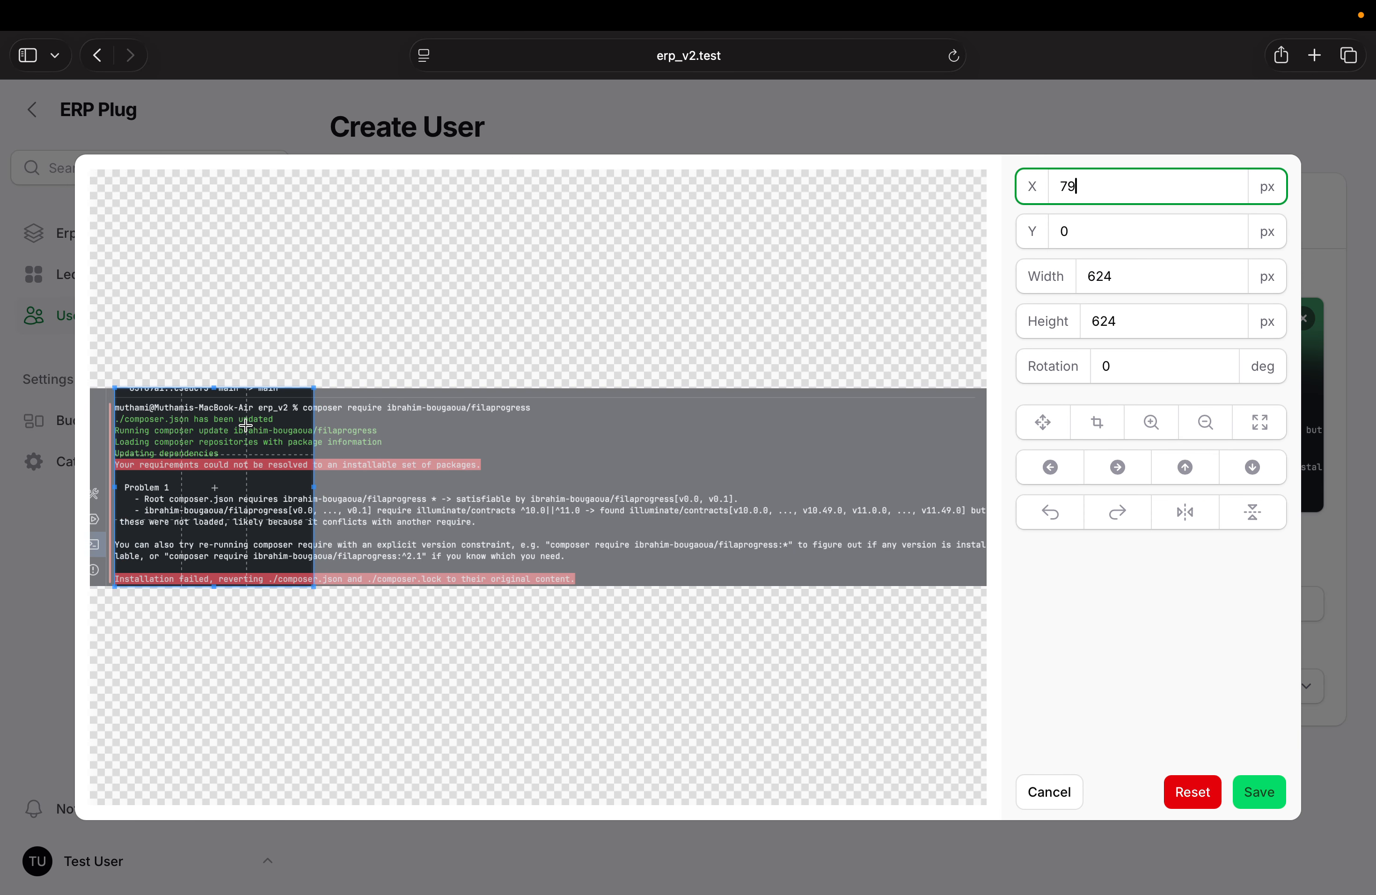
left_click(1259, 791)
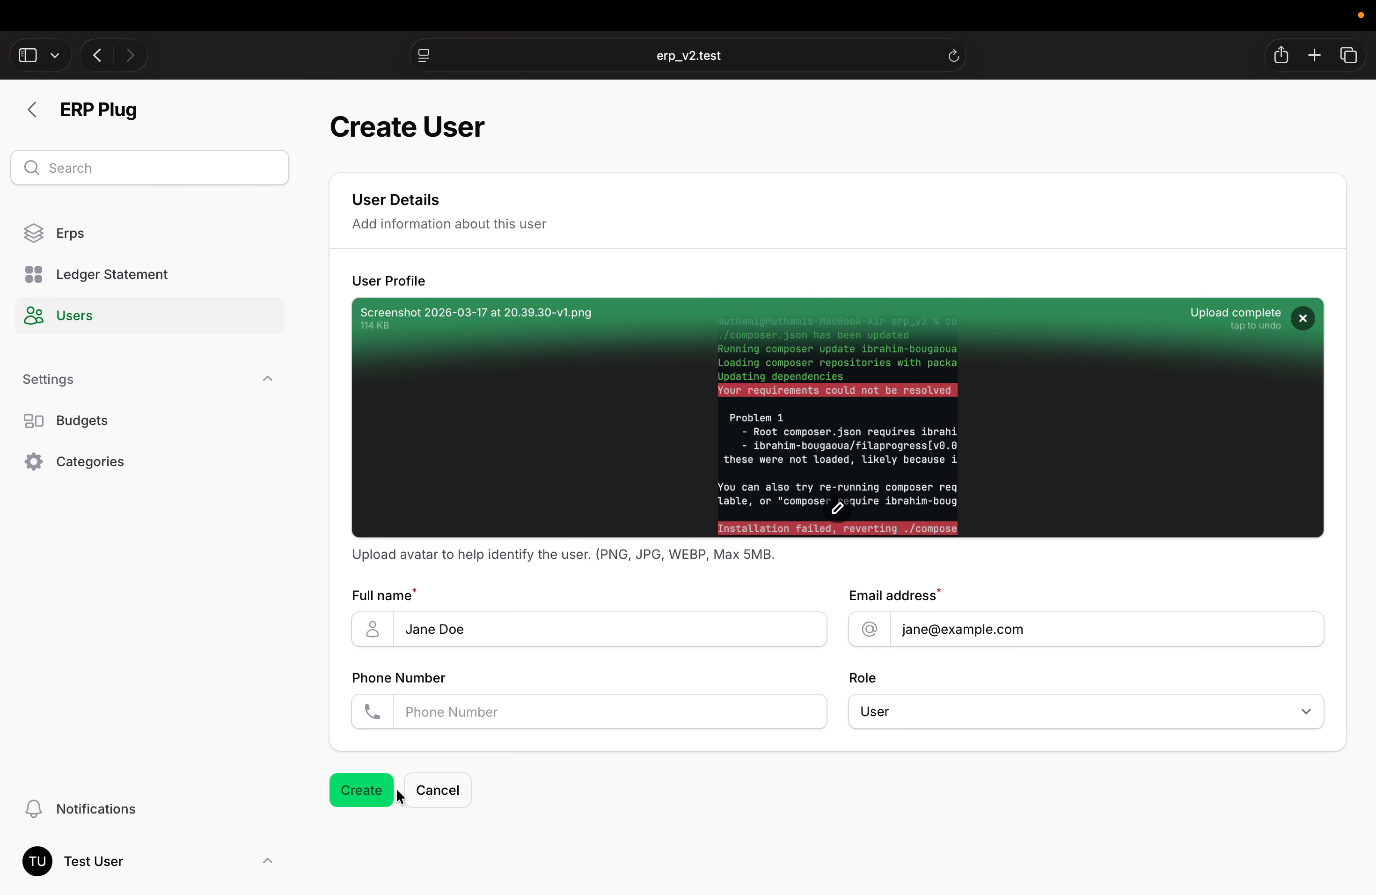
Try to create the user, and abandon the form without saving to return to the users list
left_click(367, 791)
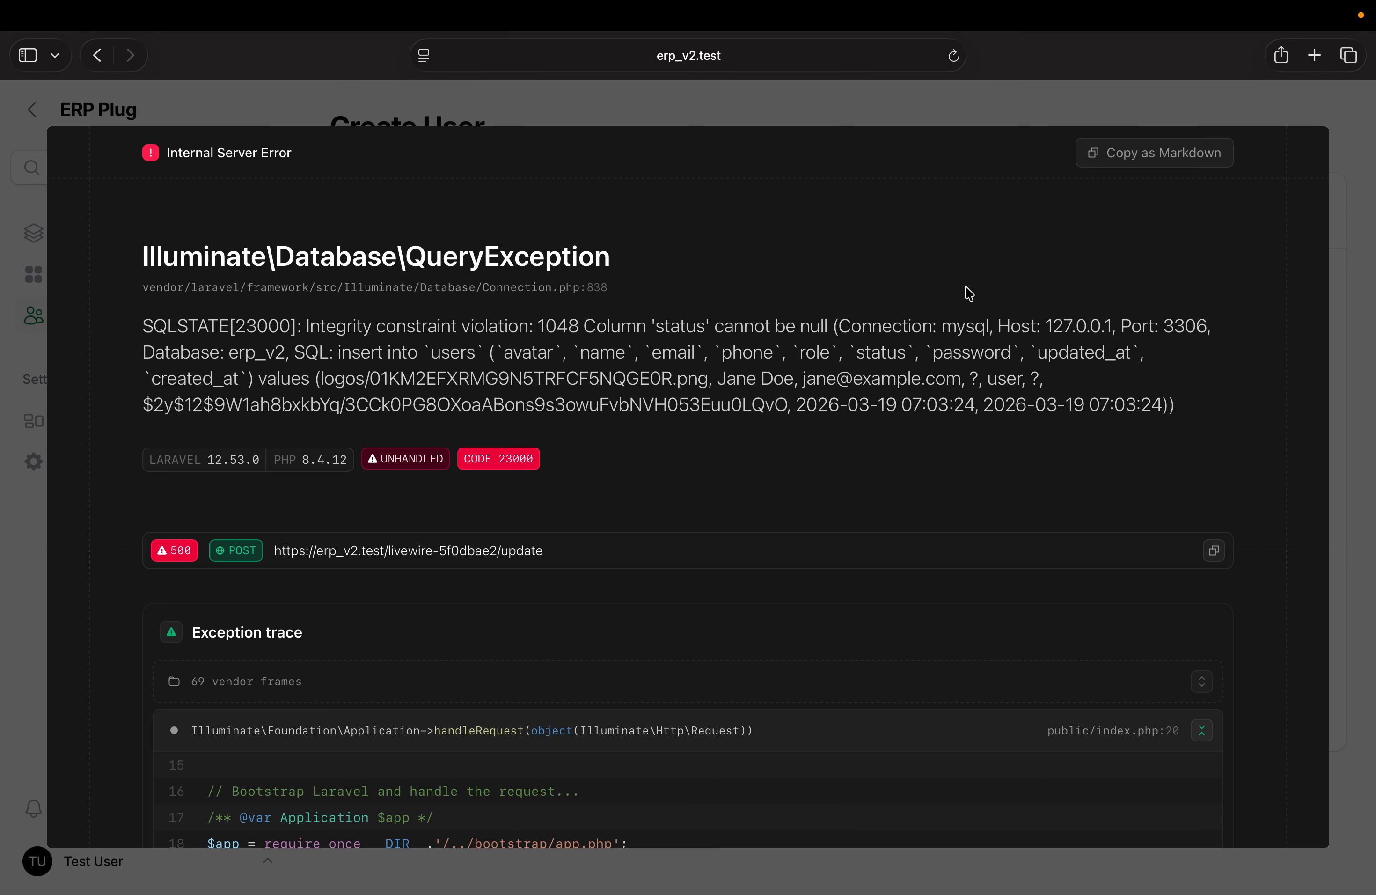
left_click(1333, 129)
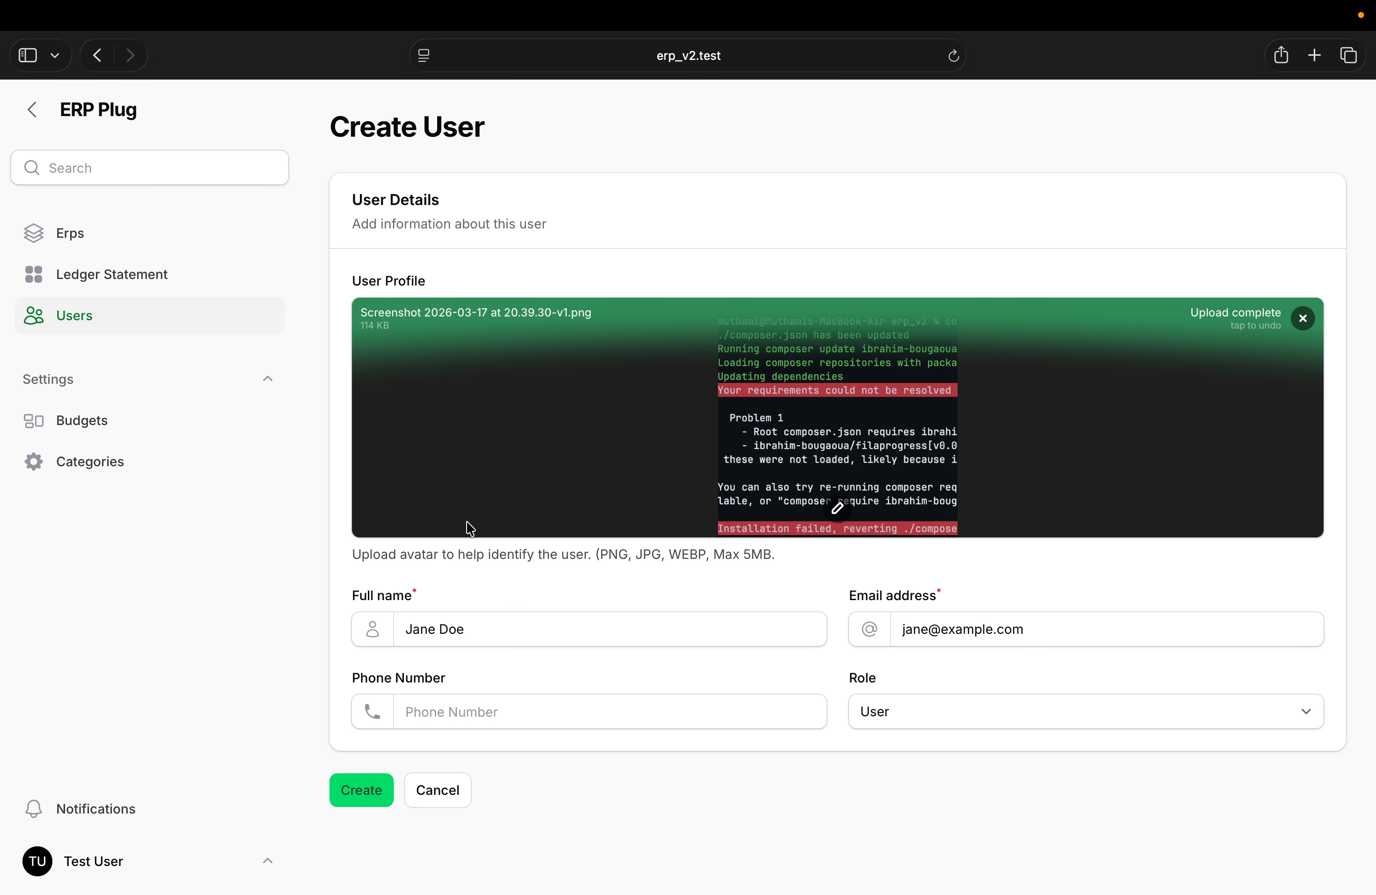
left_click(93, 322)
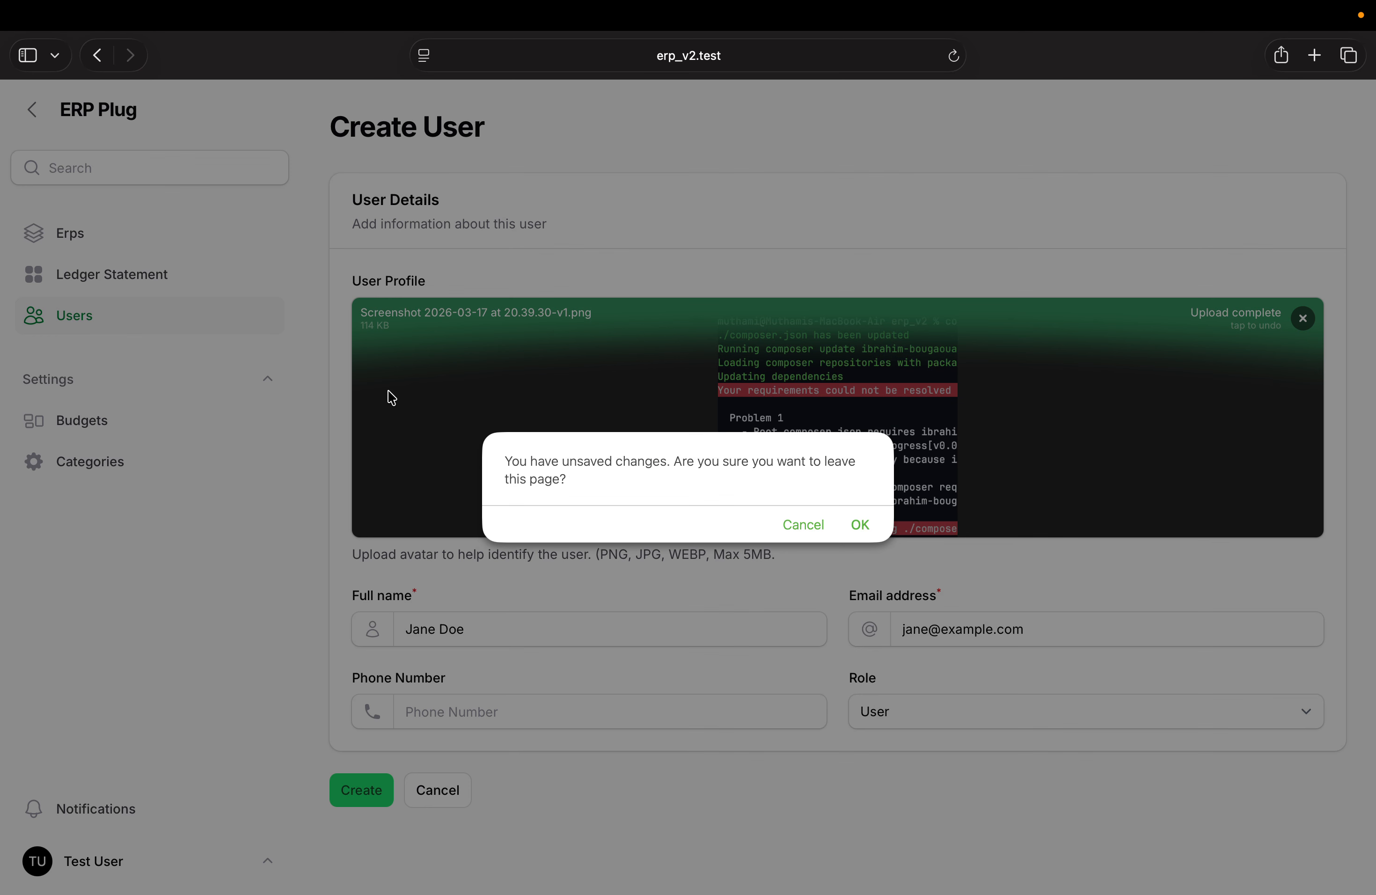
left_click(861, 525)
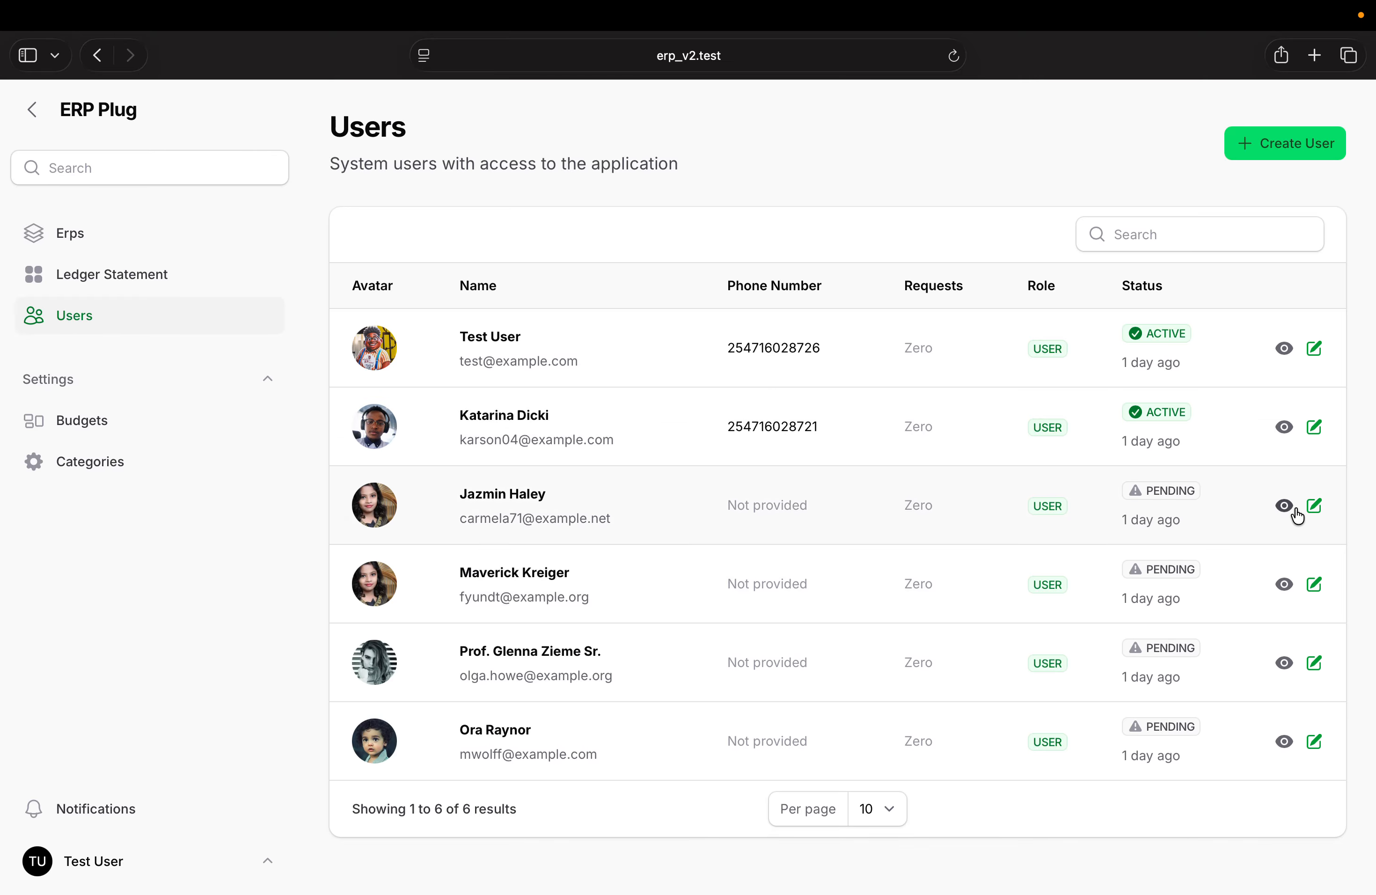
Open the third listed user for editing, check the avatar upload and ERP requests, and return to the users list unsaved
left_click(1313, 506)
left_click(931, 341)
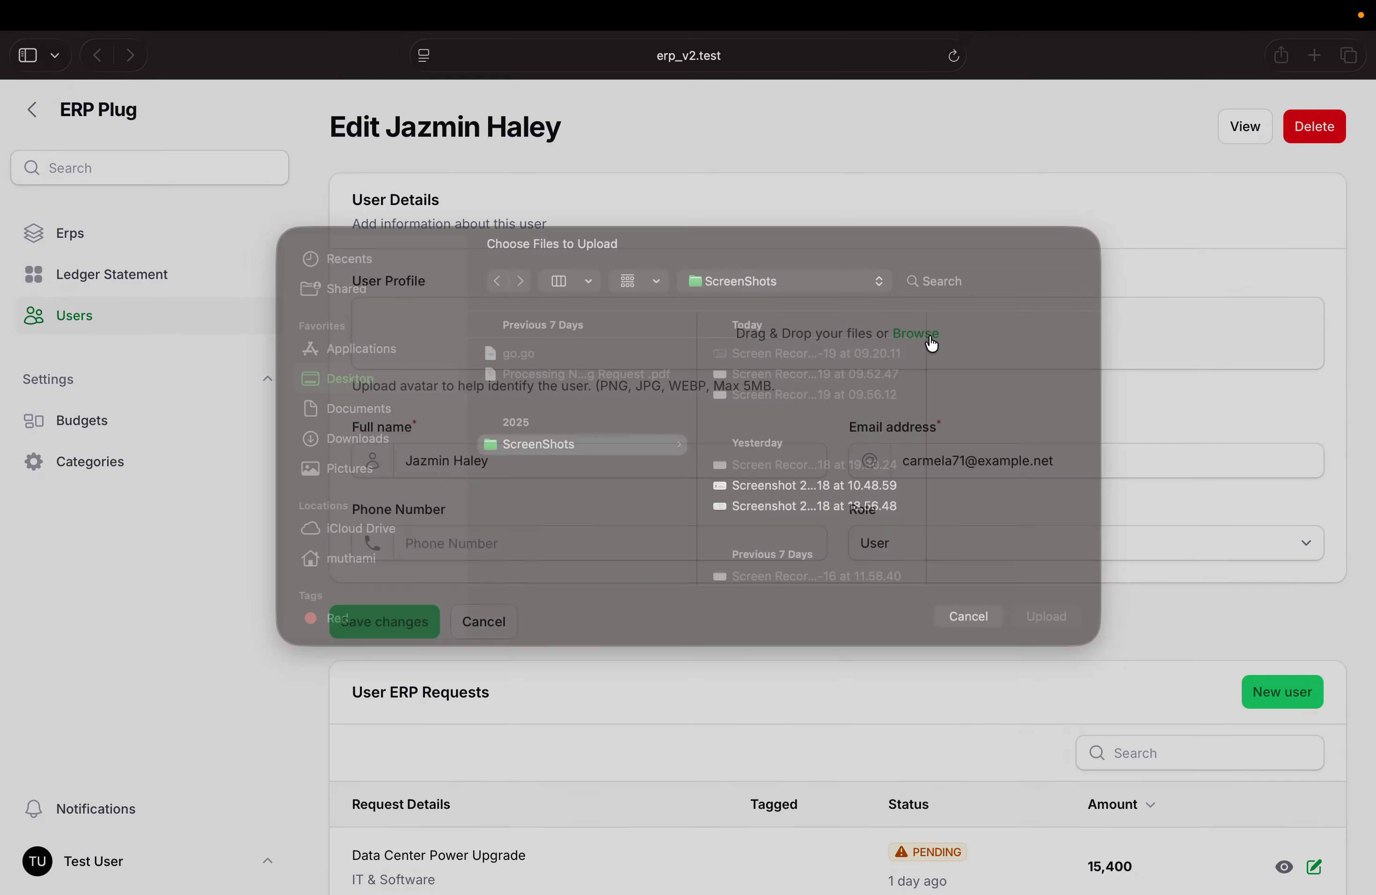
left_click(968, 643)
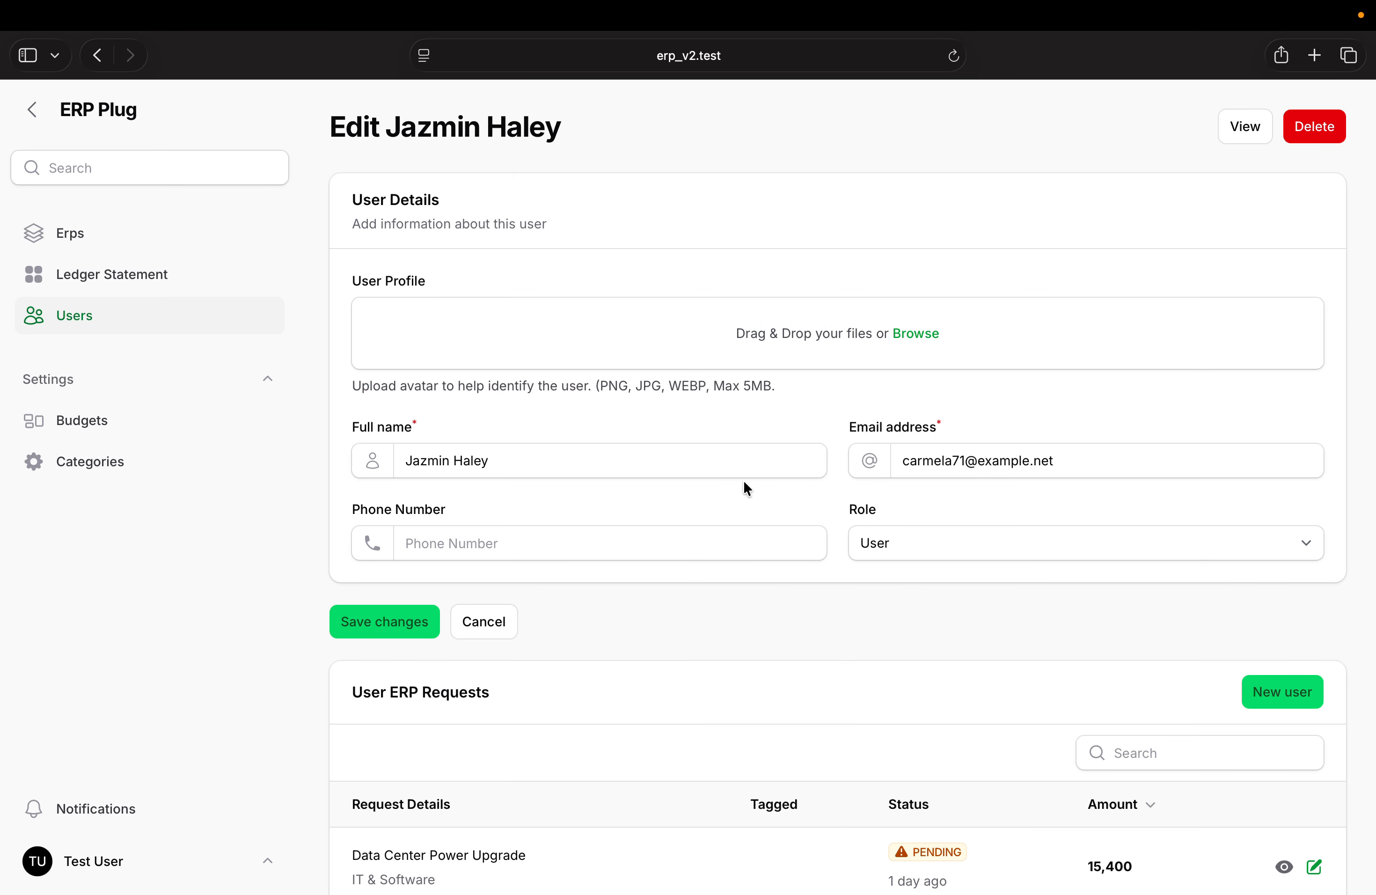
scroll(743, 479, "down", 3)
scroll(639, 465, "up", 3)
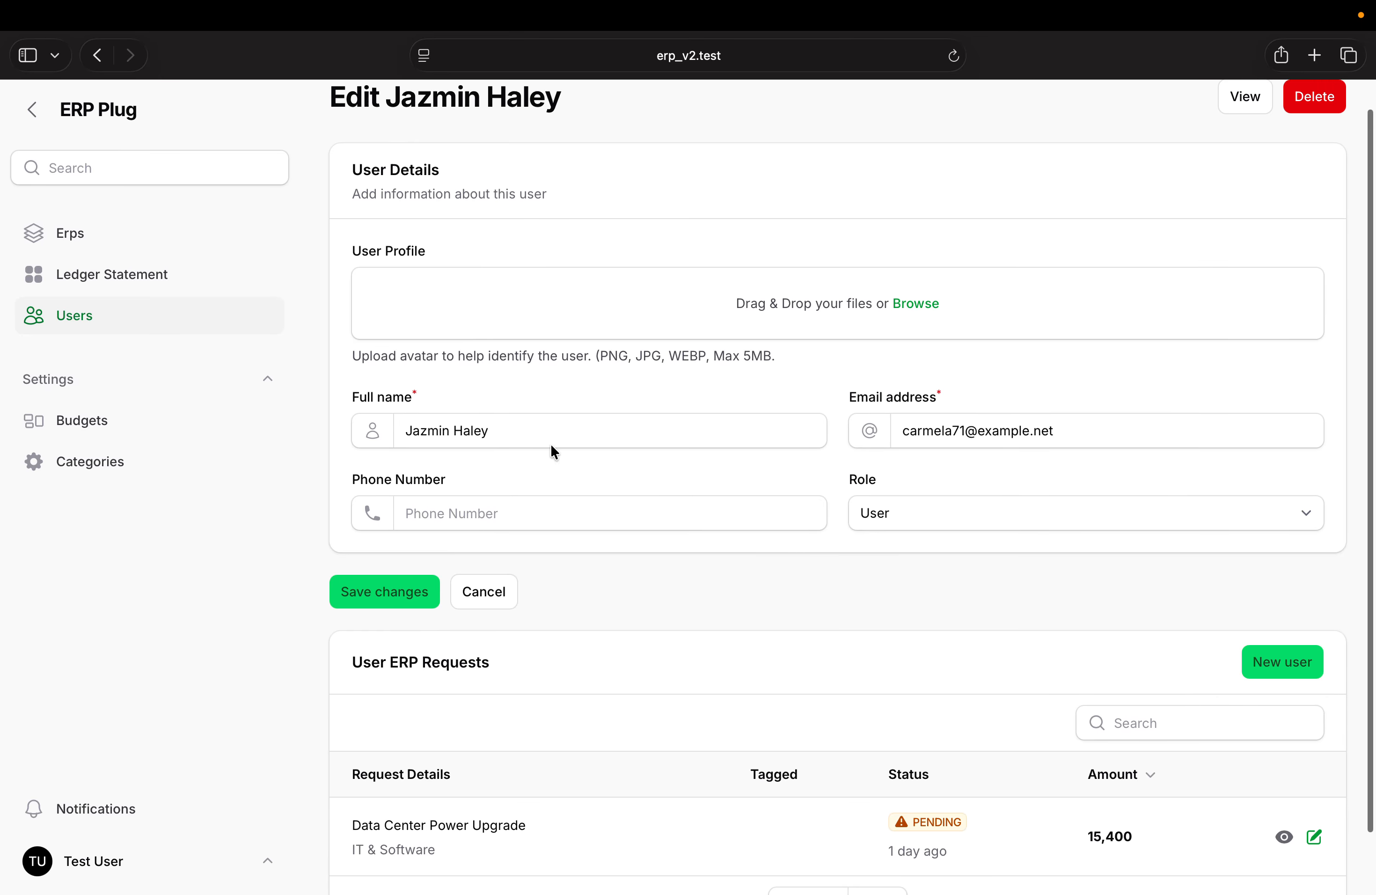
left_click(90, 322)
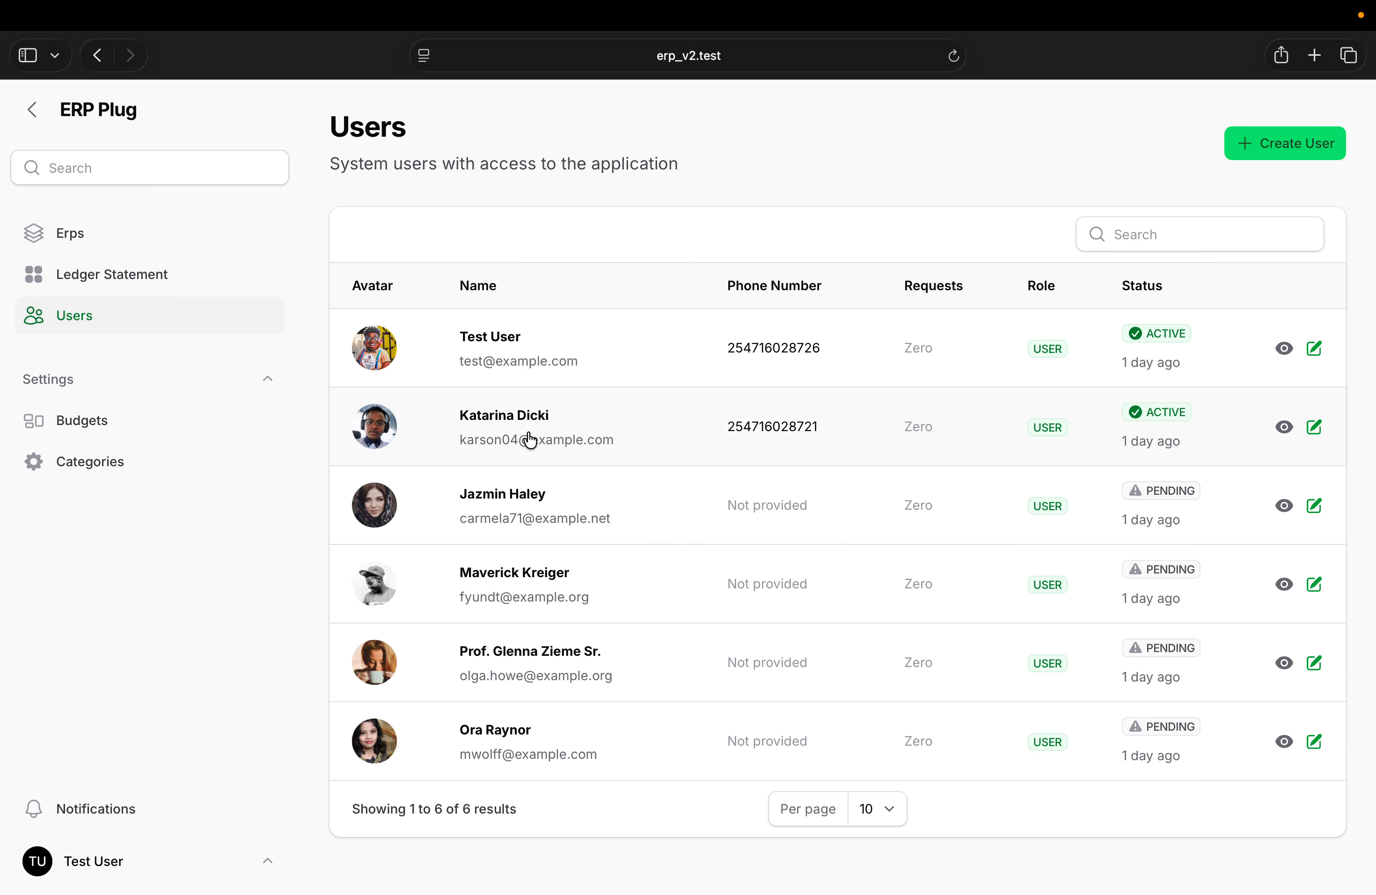
Open the first listed user's profile and review the basic information and the user's ERP requests
left_click(648, 347)
scroll(732, 618, "down", 5)
scroll(723, 560, "up", 5)
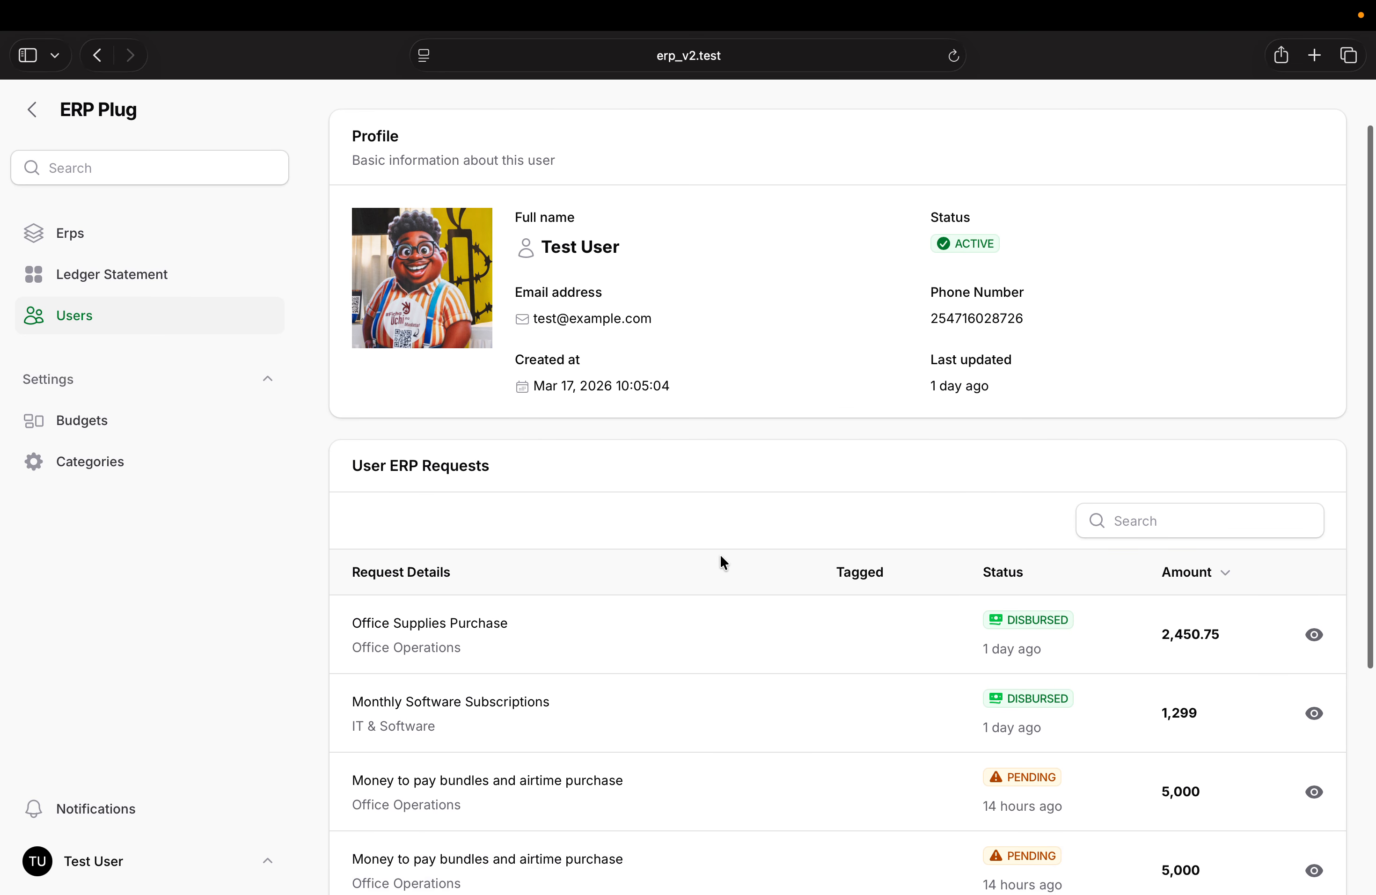
scroll(922, 617, "down", 5)
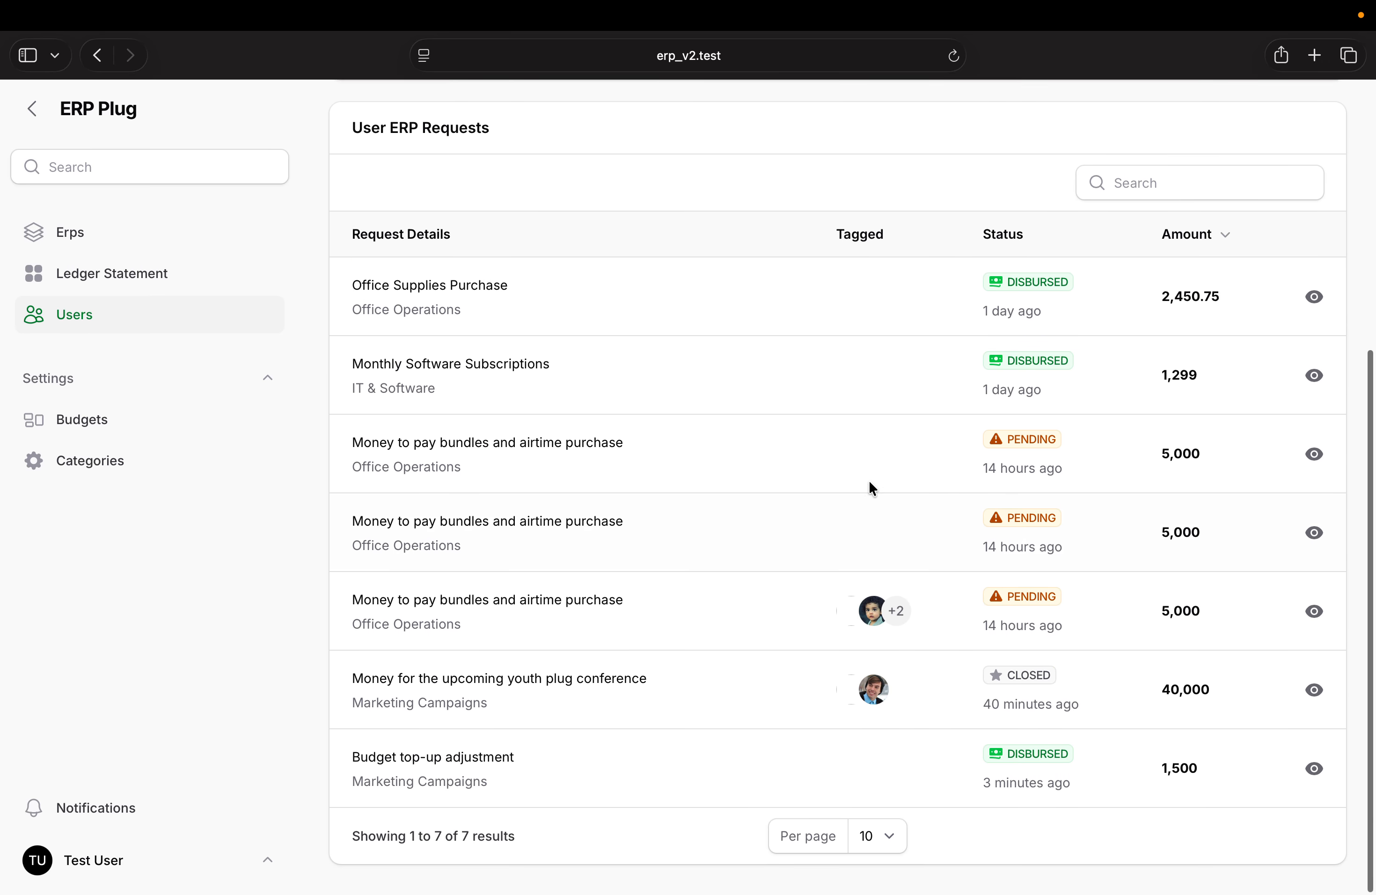
scroll(758, 553, "up", 1)
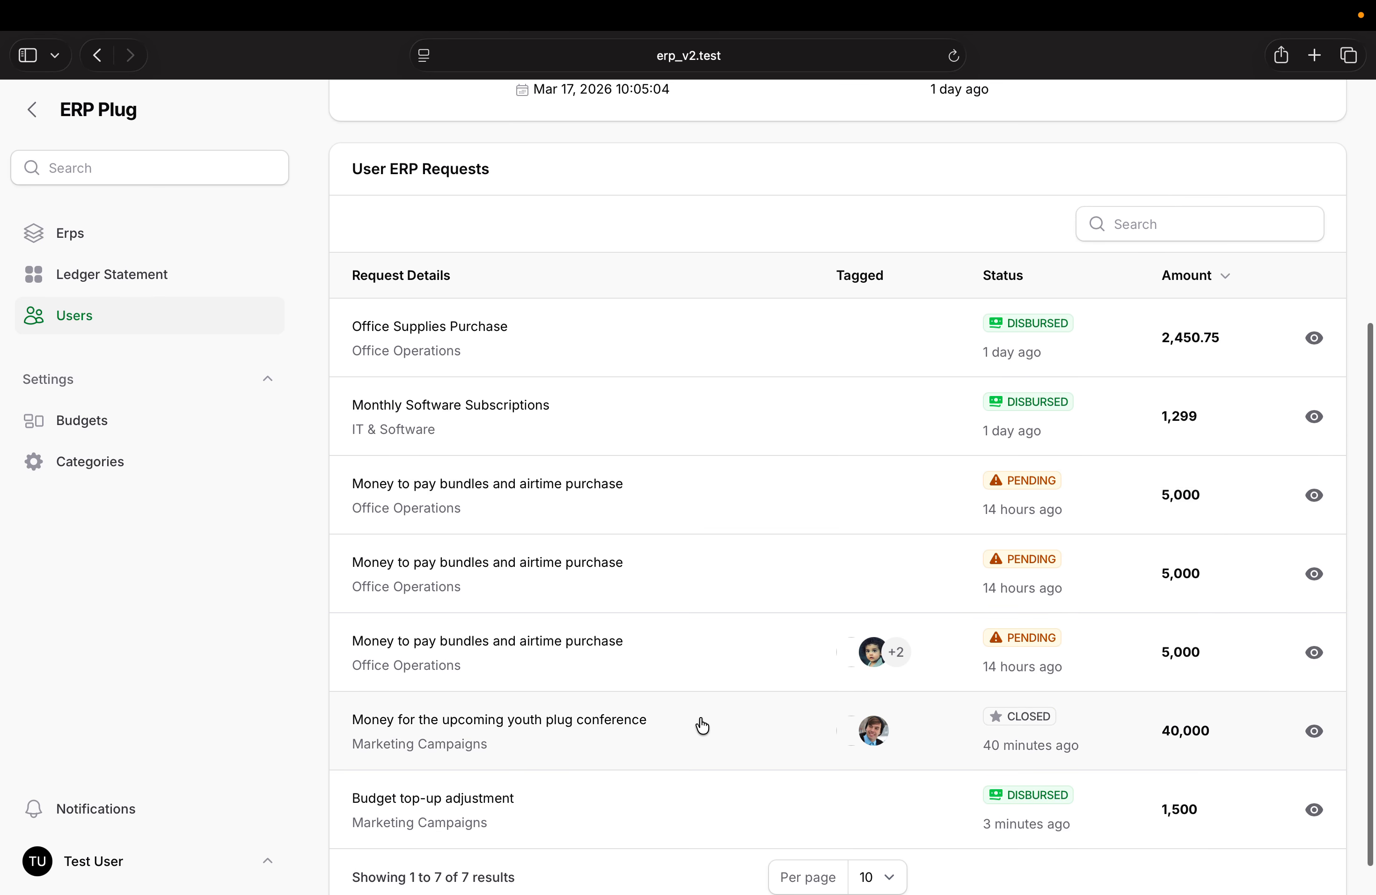
scroll(713, 737, "down", 1)
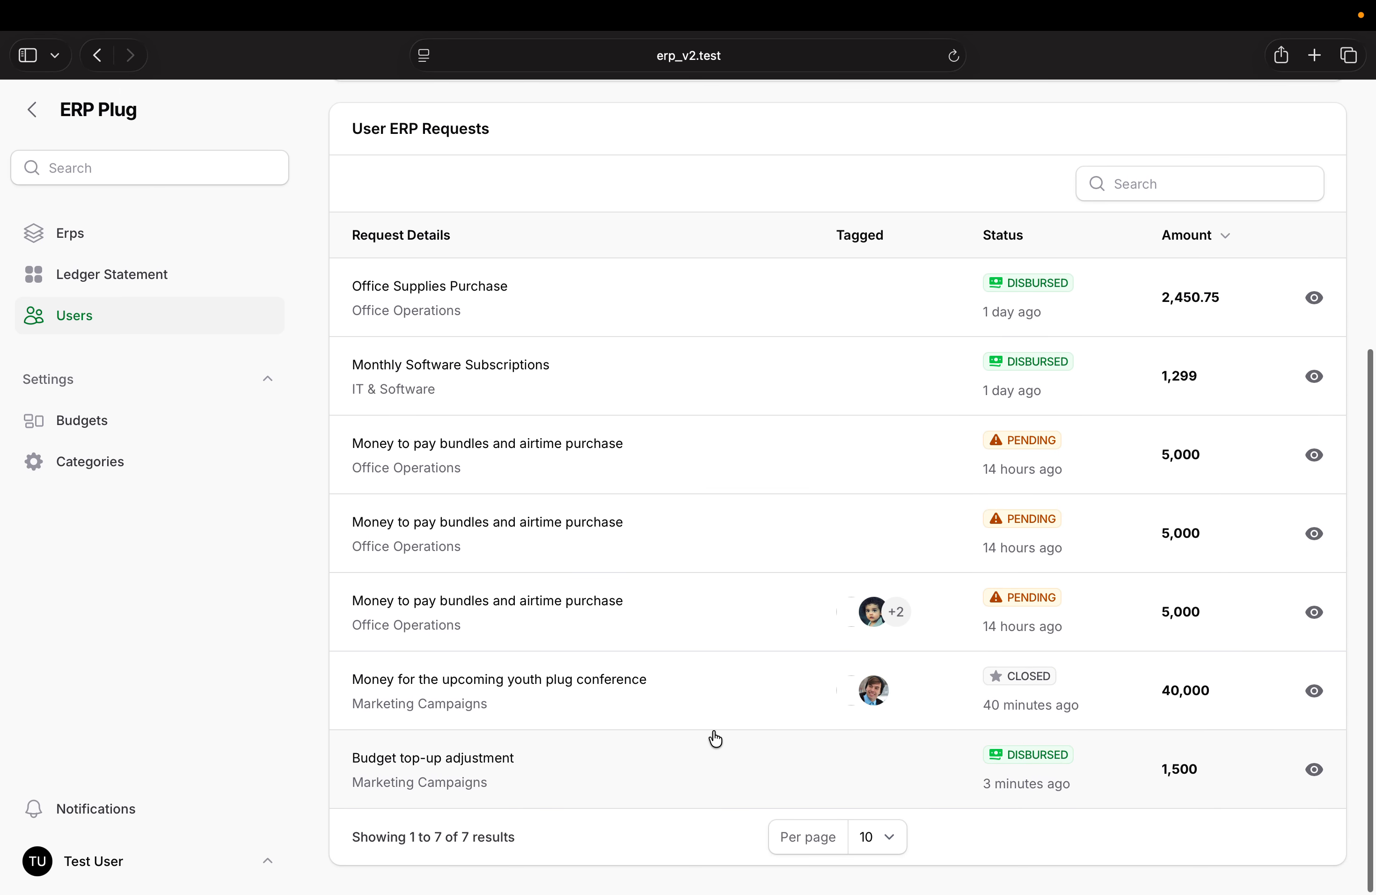
View the youth plug conference request from the user's ERP requests, and return to the user's profile
left_click(606, 707)
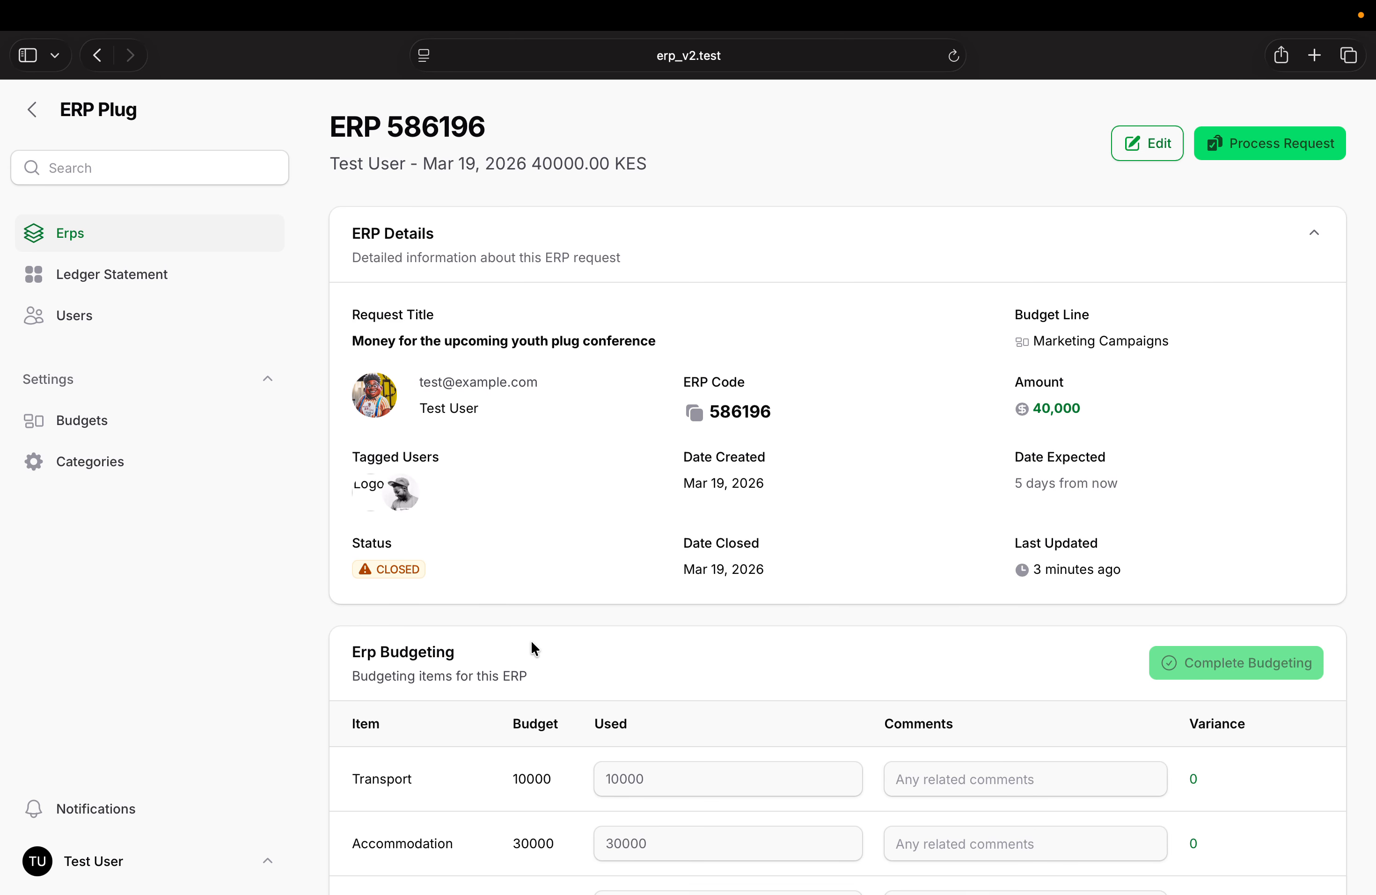
scroll(531, 640, "left", 5)
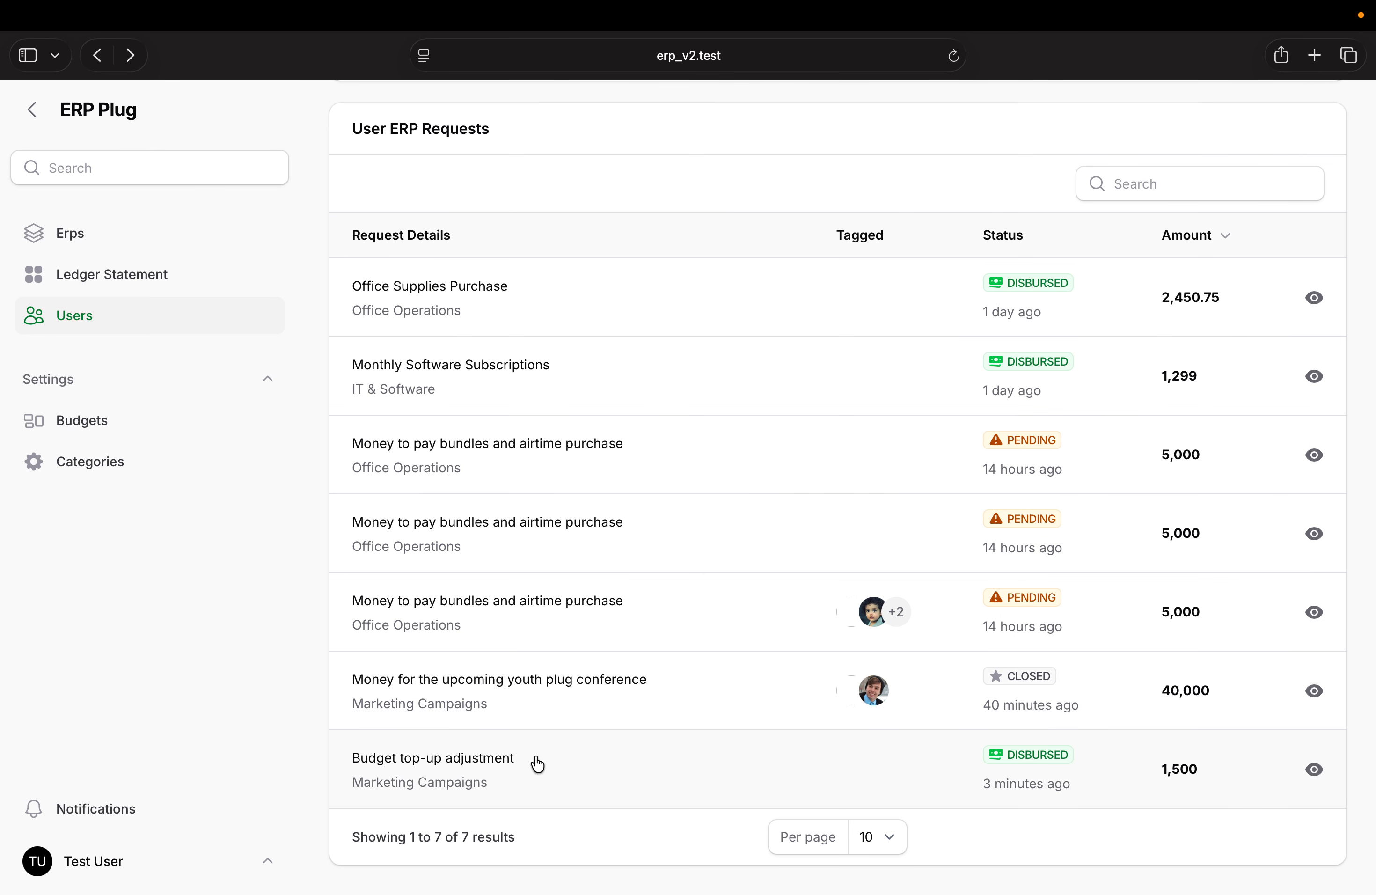
scroll(537, 764, "up", 10)
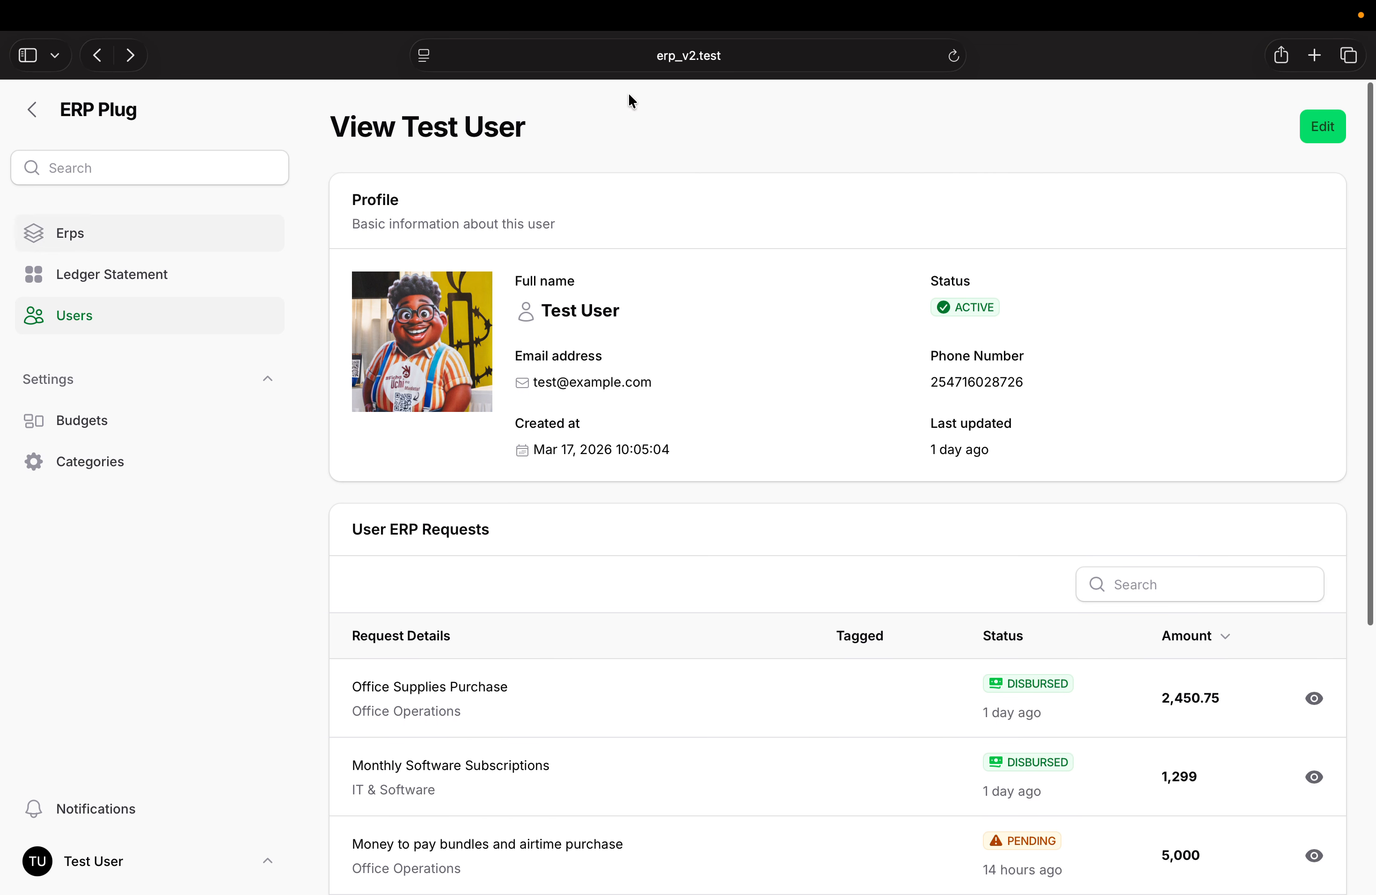